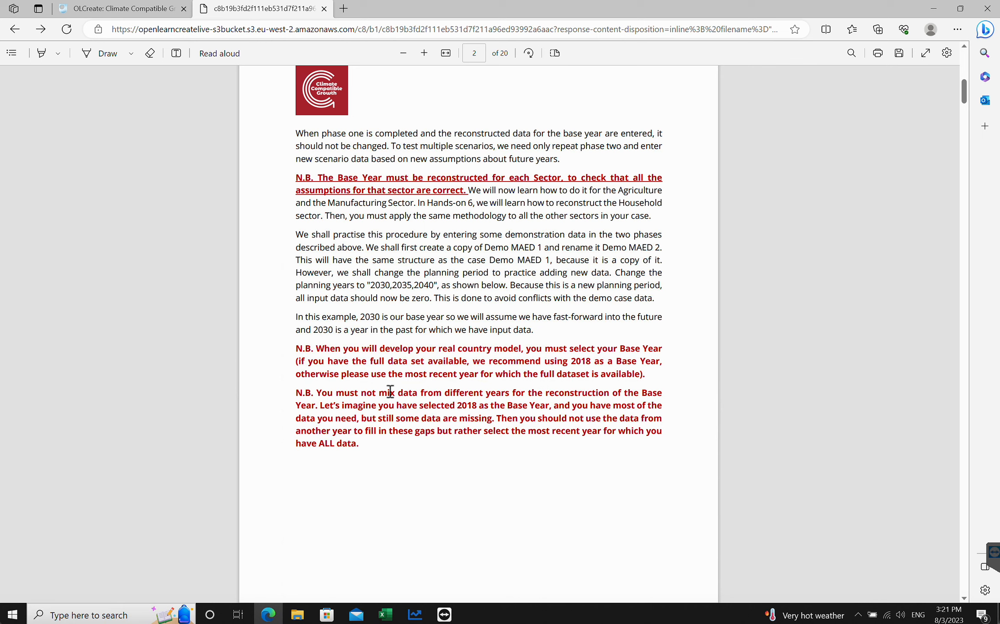
- Read the tutorial's instructions on copying the demo case study and changing its planning years
drag(488, 248, 542, 251)
click(555, 253)
scroll(497, 310, down, 2)
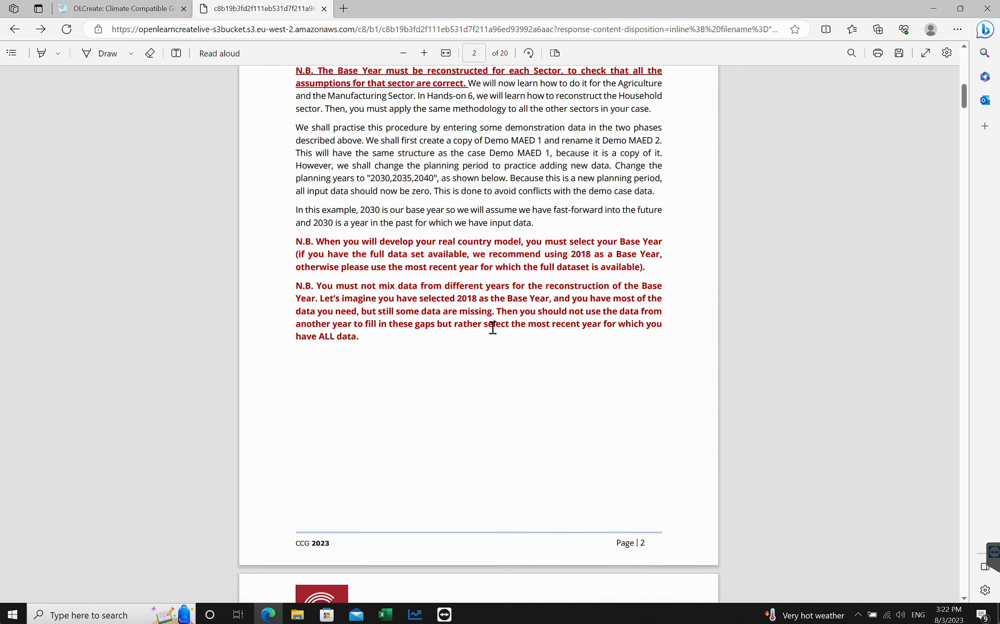
scroll(493, 327, down, 10)
scroll(493, 327, up, 4)
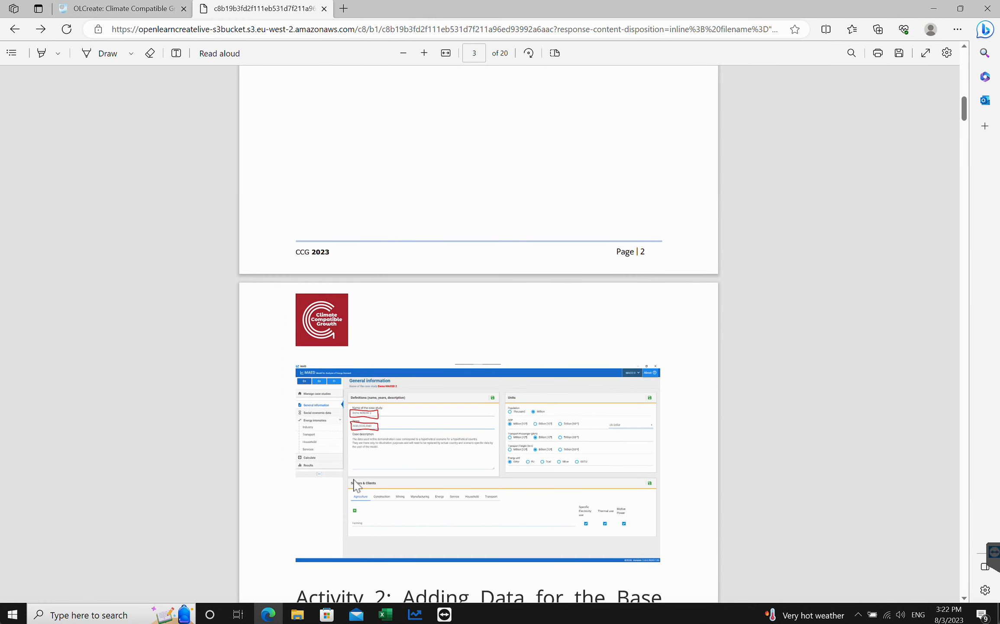
- Copy the Demo MAEDD 1 case study and open the new copy
click(414, 614)
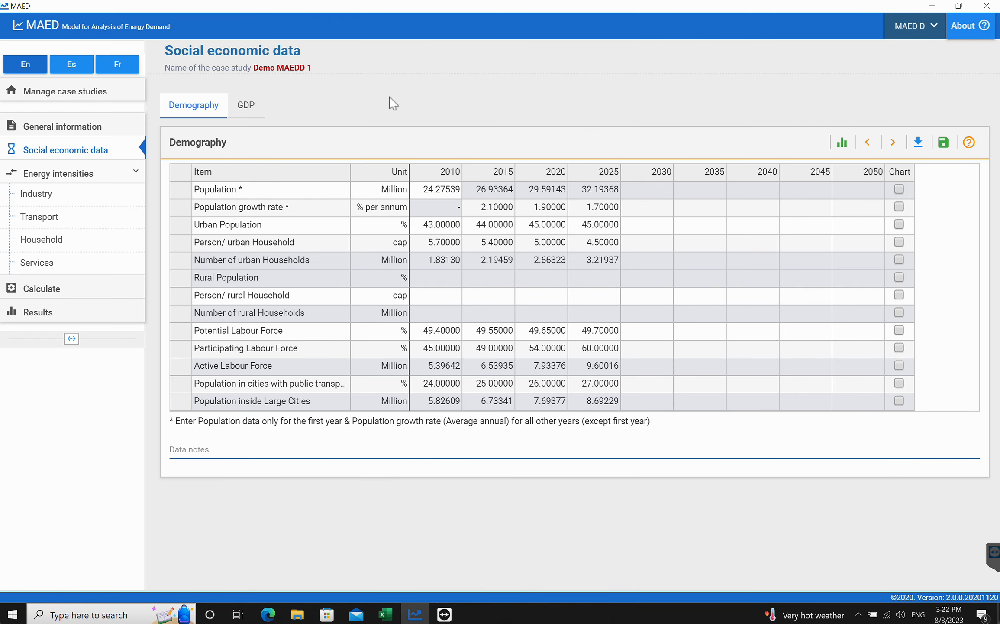
click(55, 92)
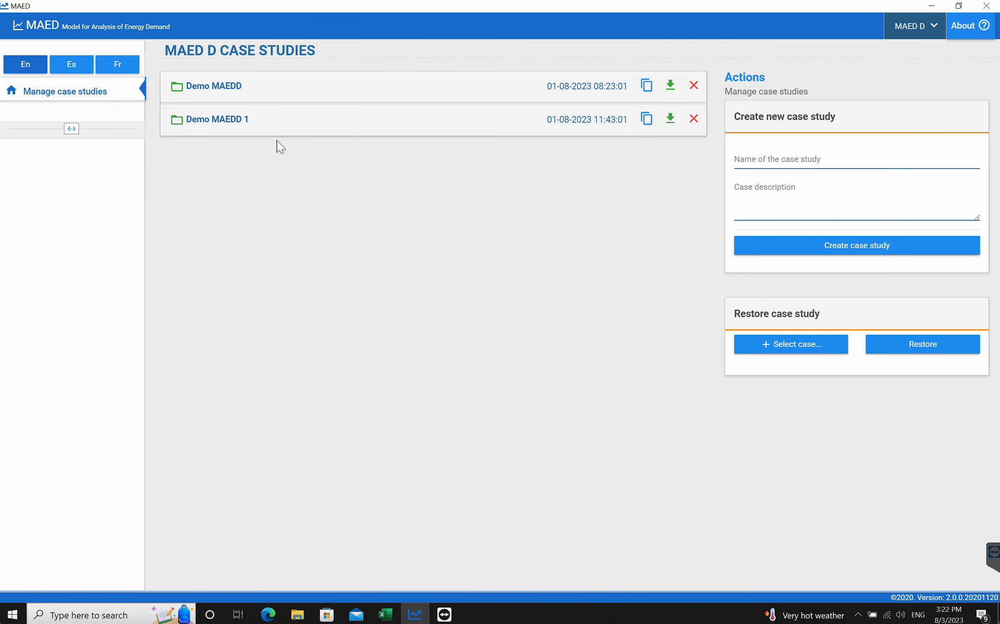
click(647, 119)
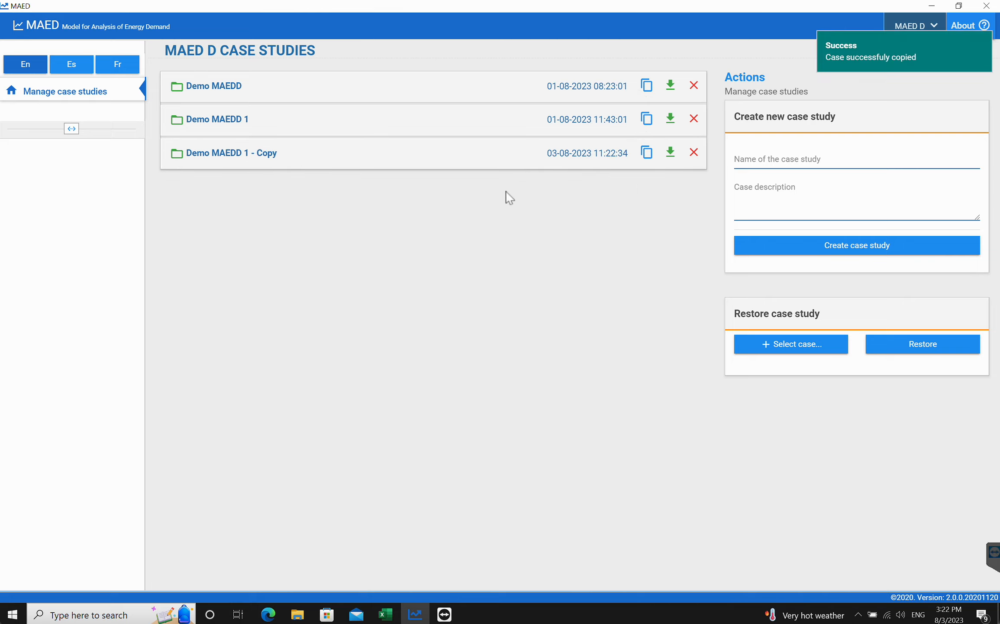
click(239, 159)
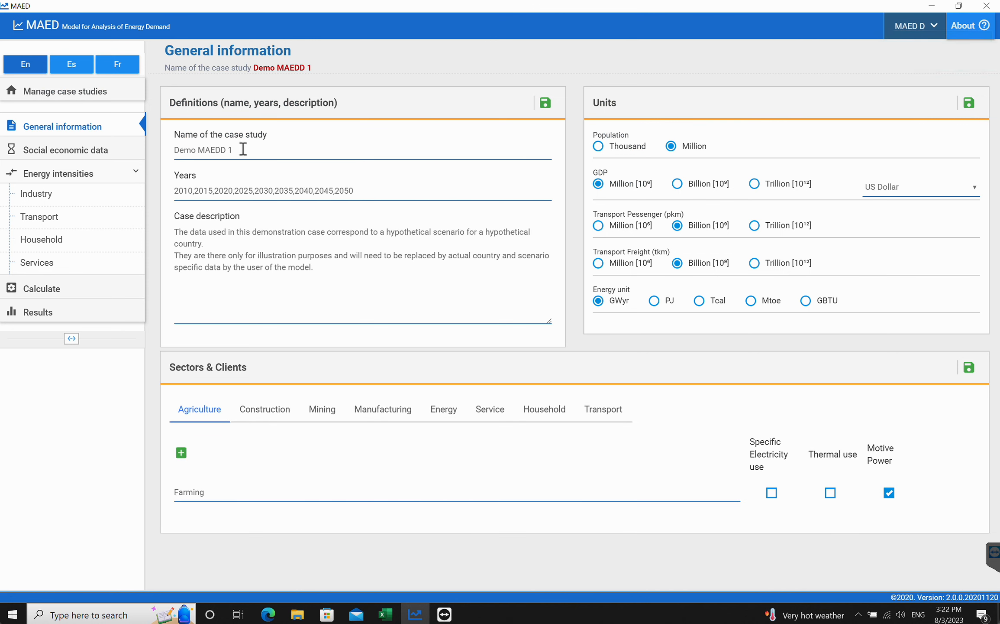
- Rename the copied case study to Demo MAEDD 2 and save the definitions
click(243, 149)
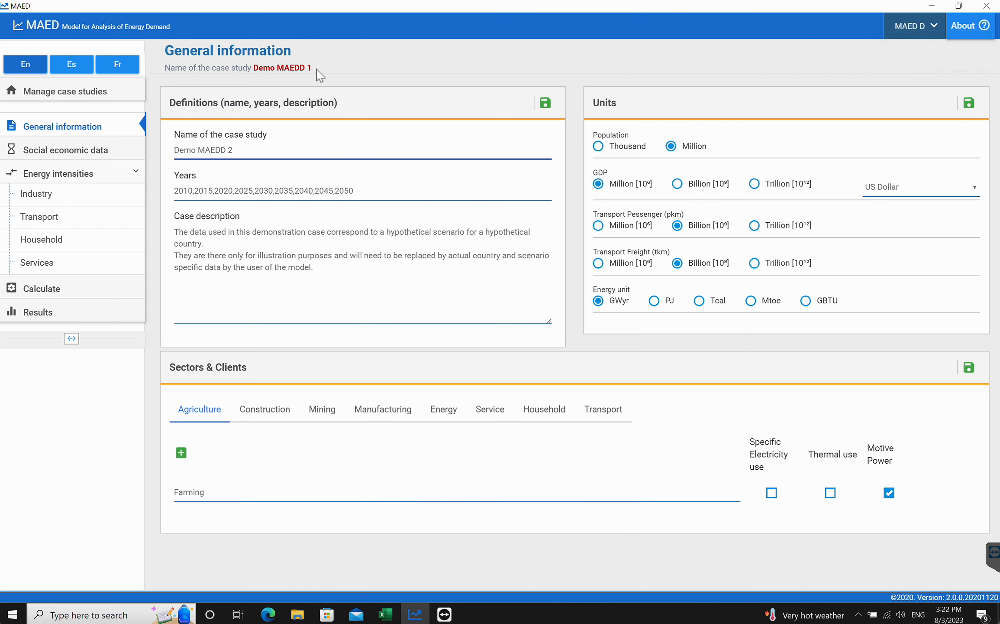
click(546, 104)
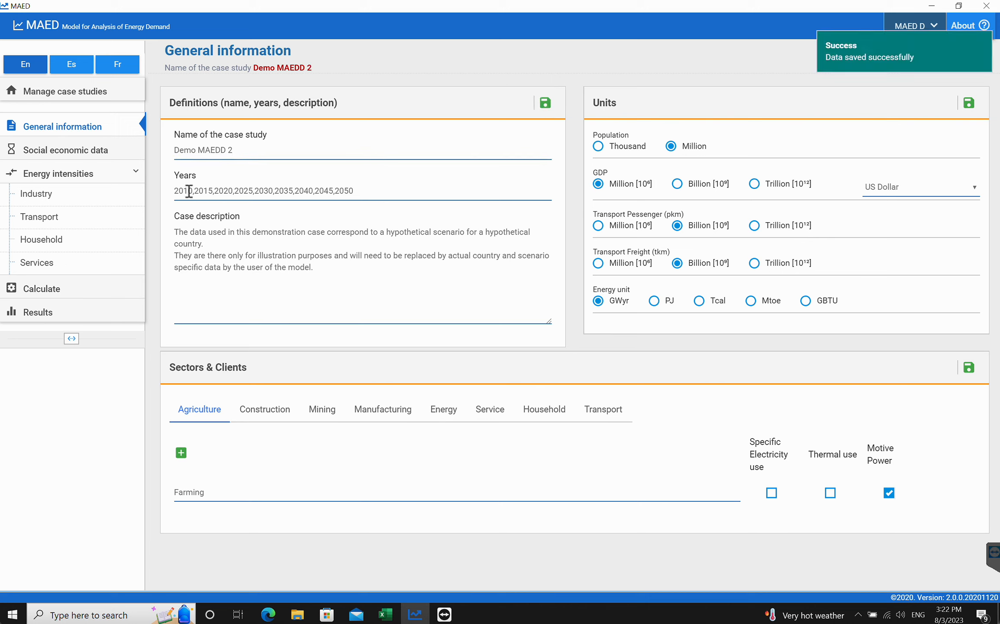
- Replace the case study's years with 2030,2035,2040 and save the definitions
drag(175, 192, 368, 191)
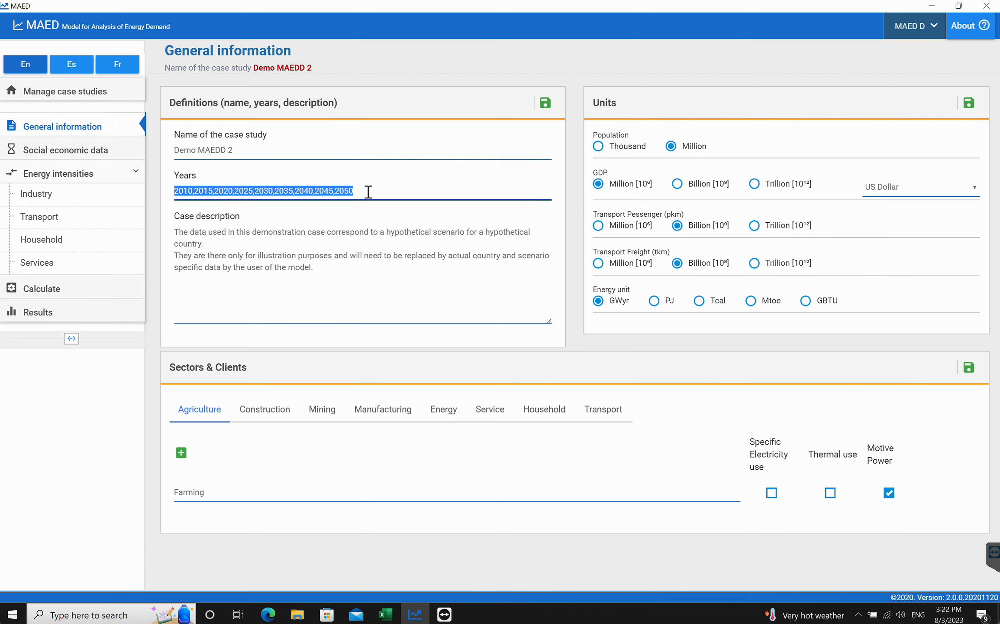
text(2030,2035,2040)
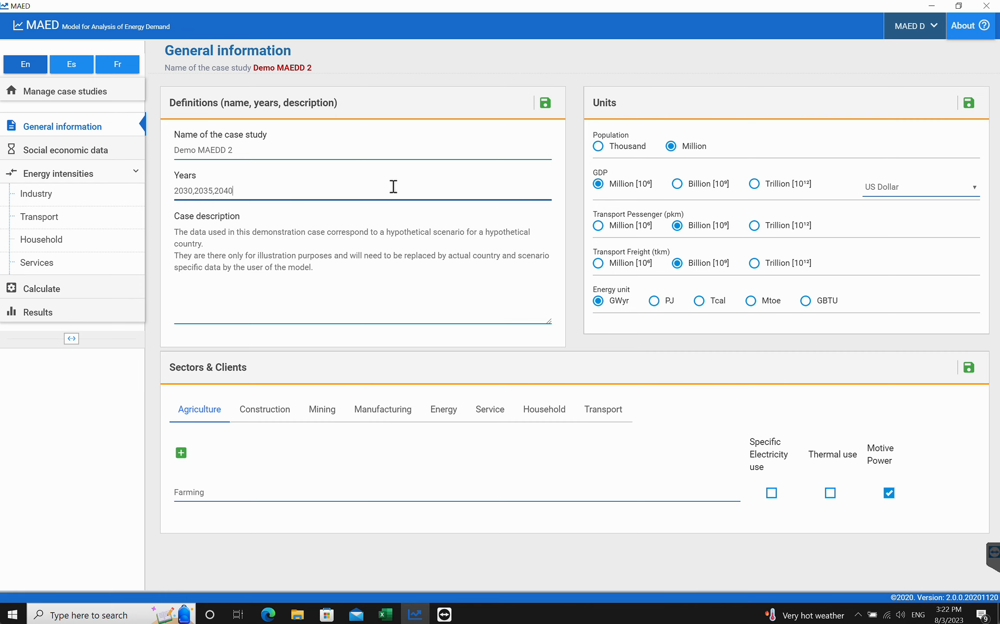
click(546, 102)
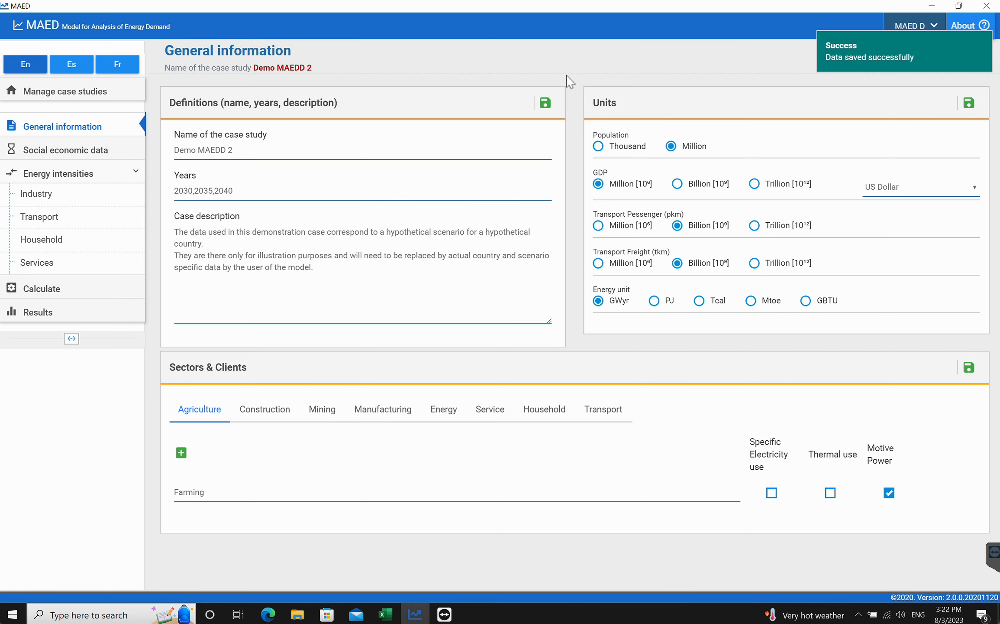
- Check the case study list and reopen Demo MAEDD 2
click(268, 613)
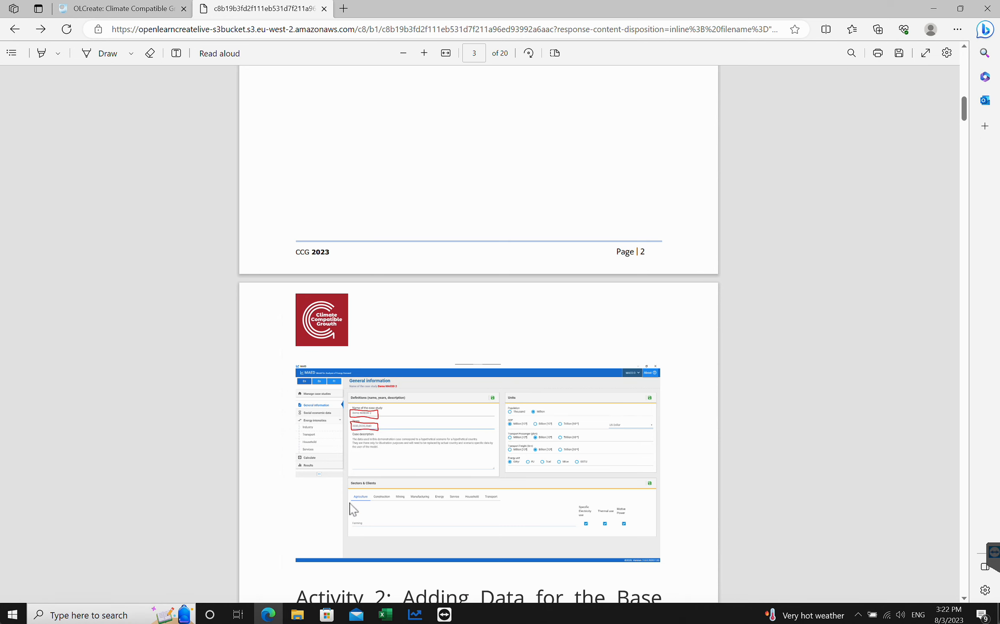
click(415, 614)
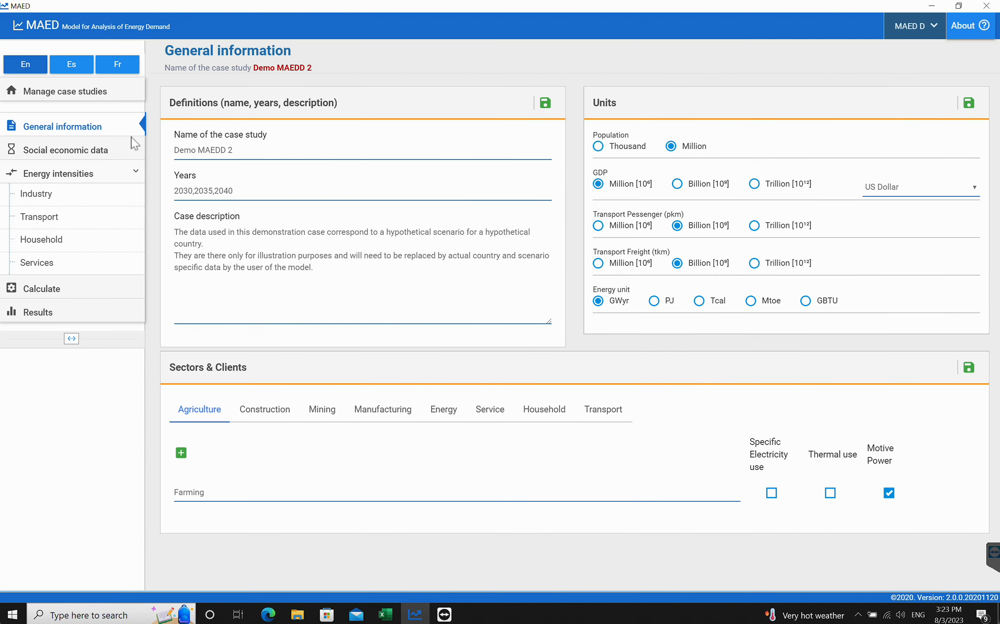
click(91, 93)
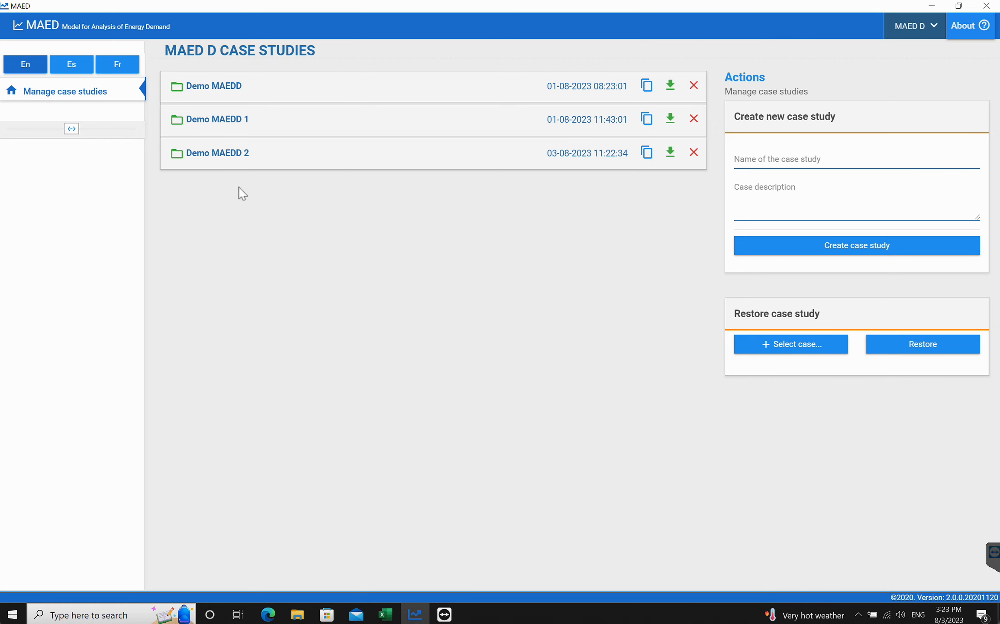
click(213, 152)
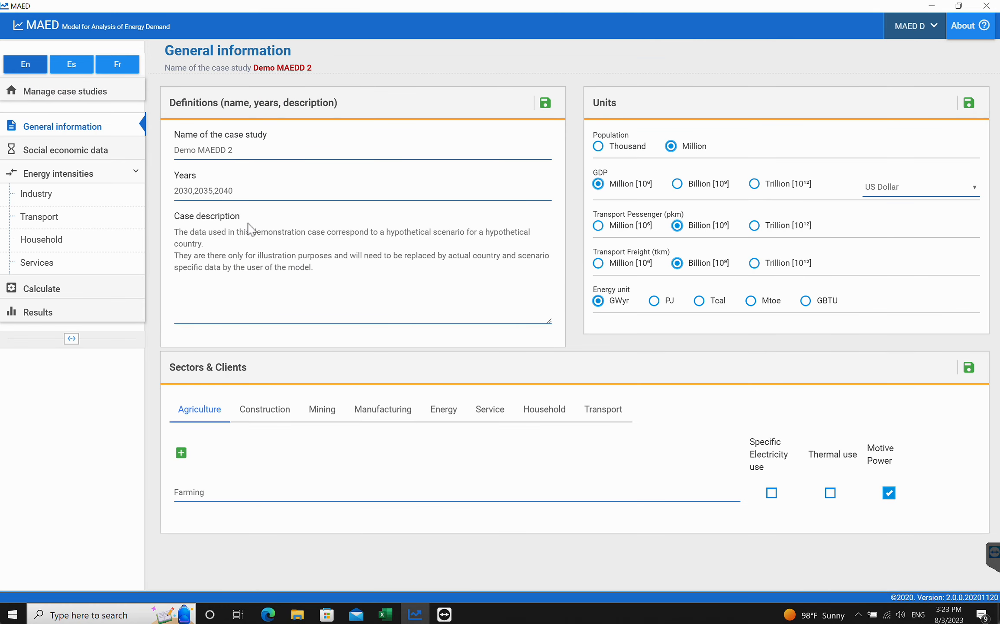
- Scroll and zoom into the tutorial's demography data screenshot for the 2030 base year
click(268, 614)
scroll(438, 301, down, 8)
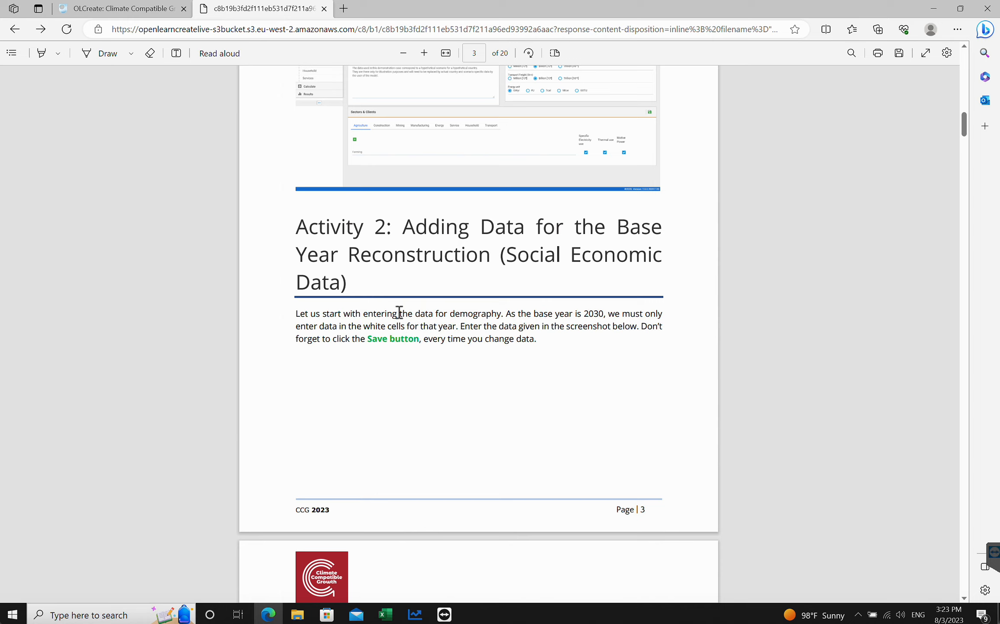
scroll(399, 312, down, 11)
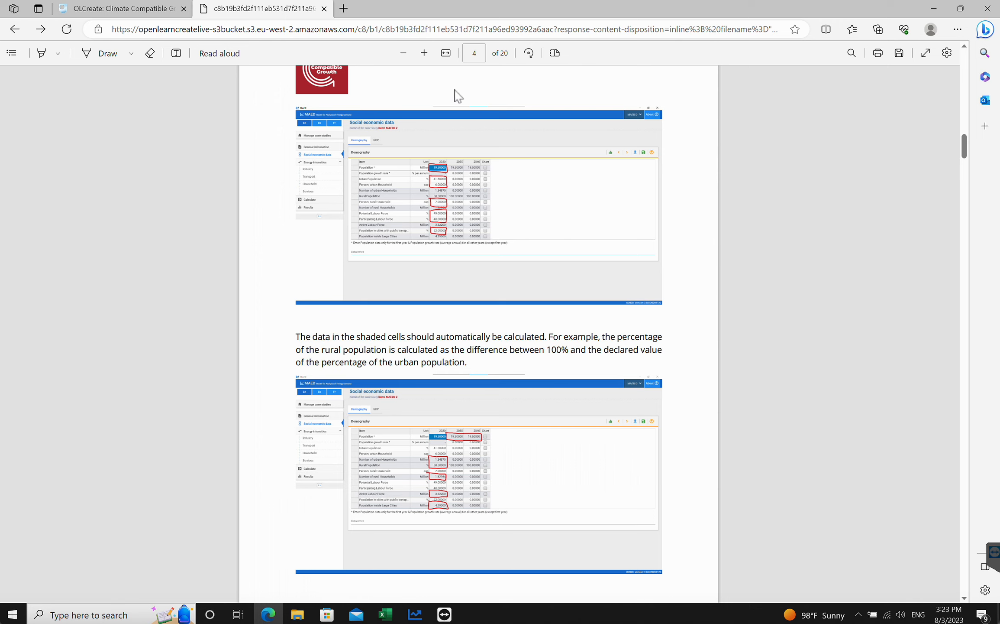
click(424, 53)
click(424, 53)
click(424, 53)
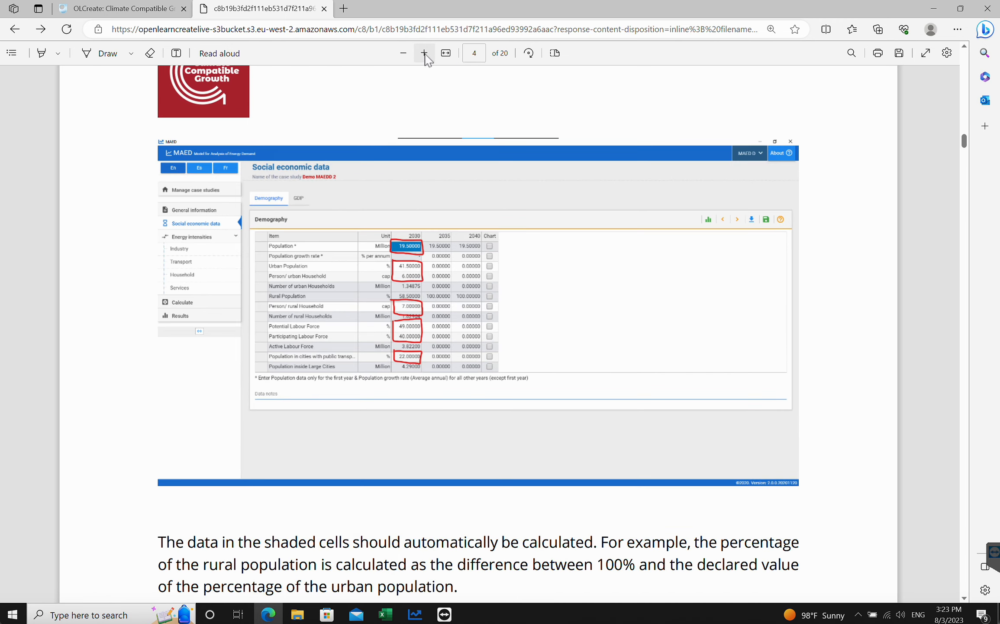
click(424, 53)
scroll(443, 292, down, 3)
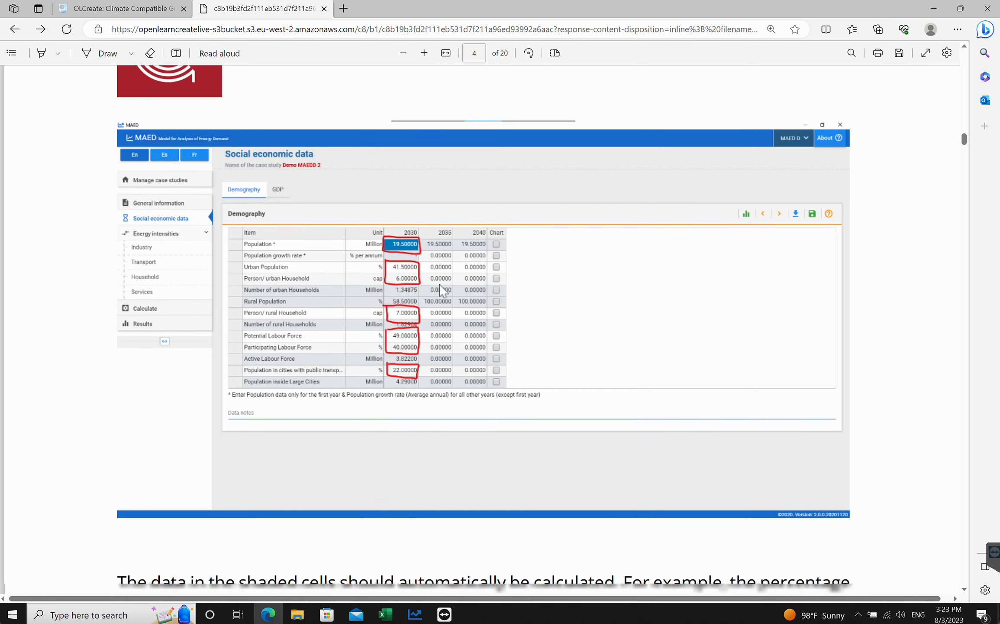
scroll(442, 291, up, 2)
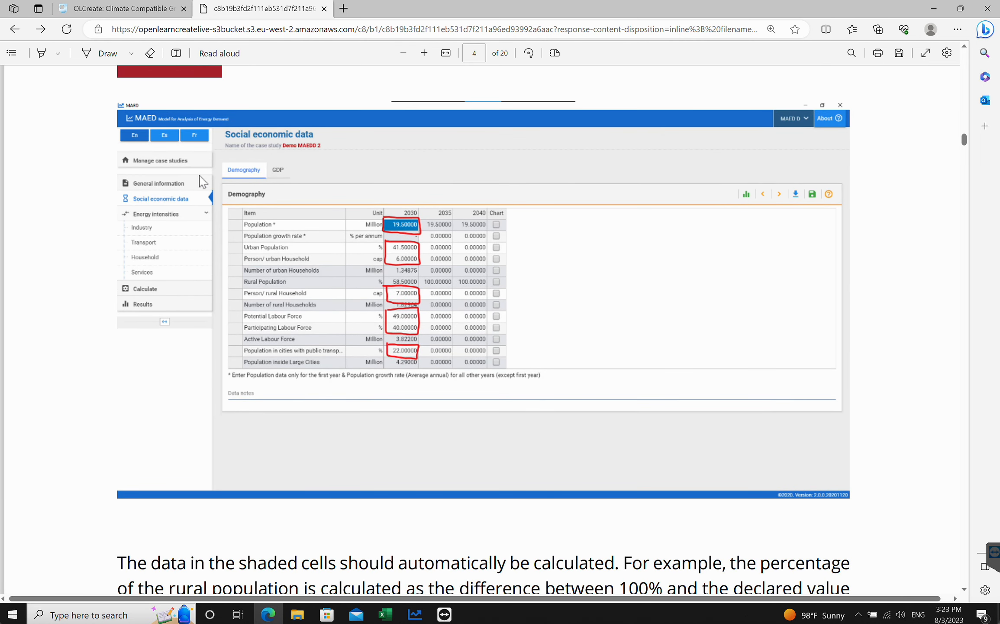
- Open the social economic demography table and enter a 2030 population of 19.5 million, then save
click(414, 614)
click(74, 149)
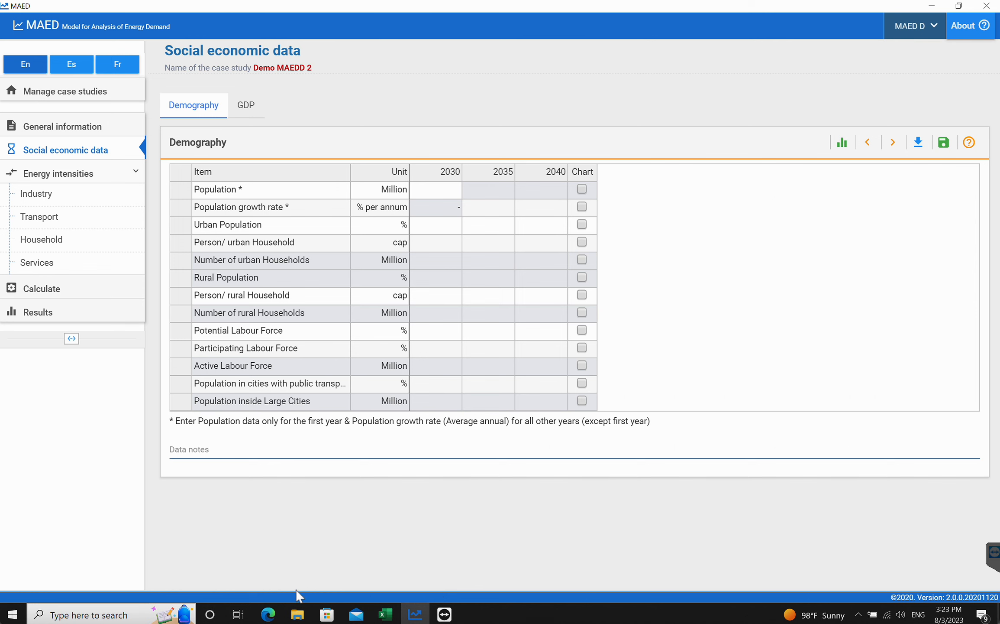
click(268, 614)
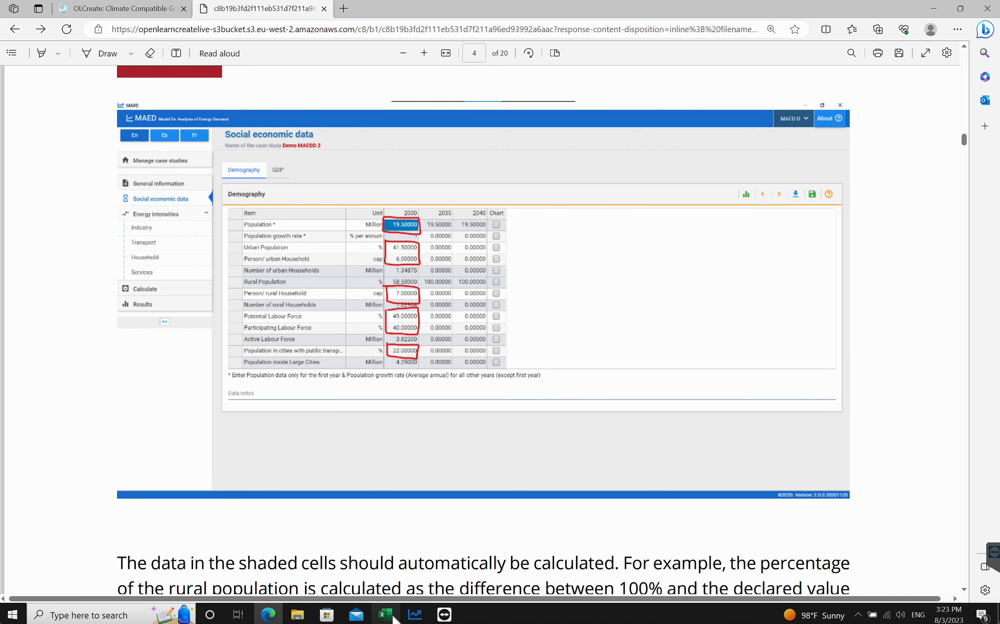
click(416, 615)
click(422, 197)
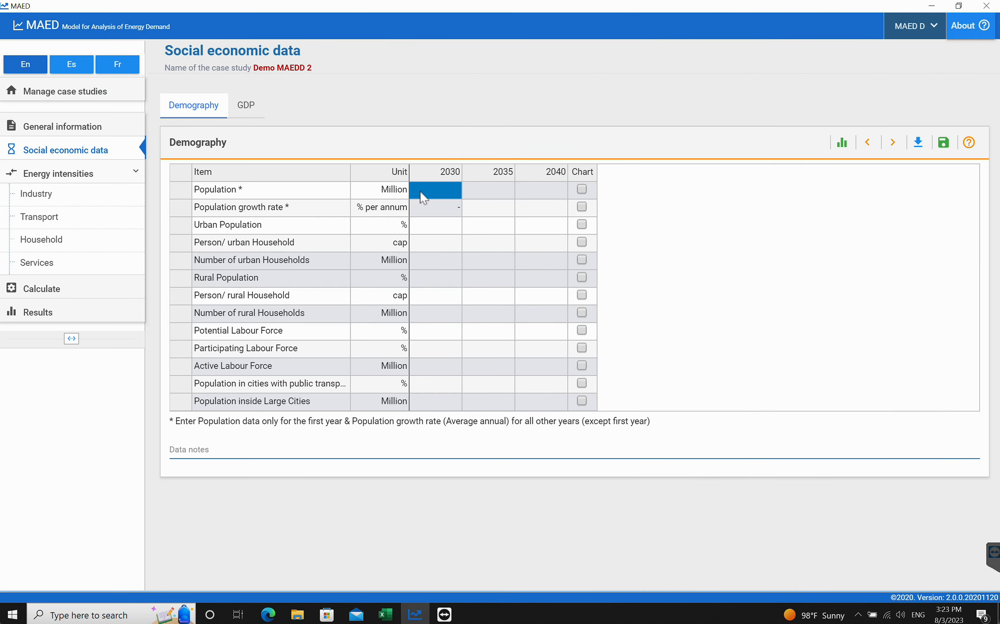
text(19.5)
click(706, 297)
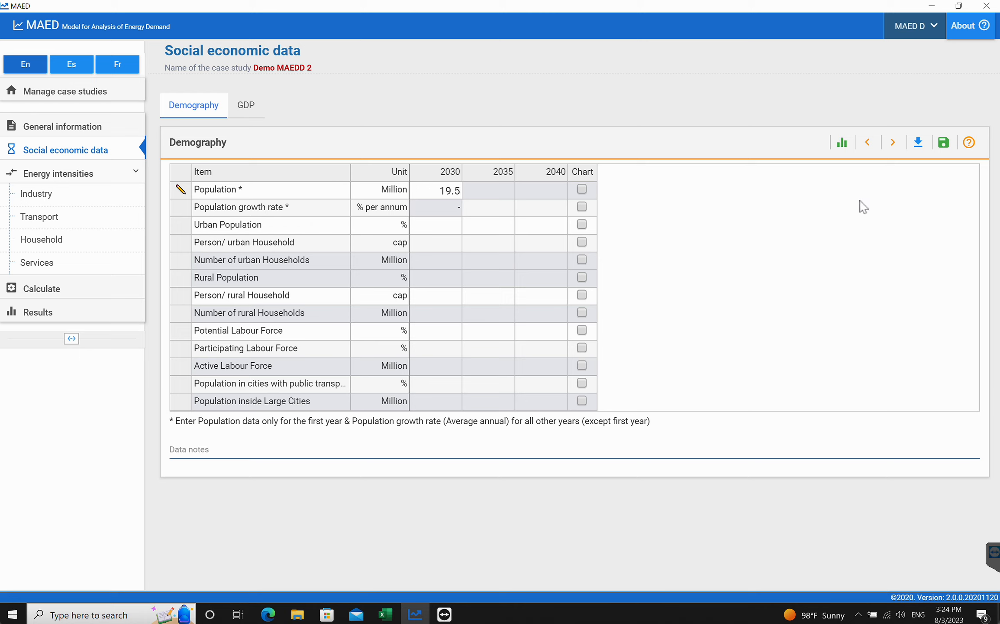
click(943, 145)
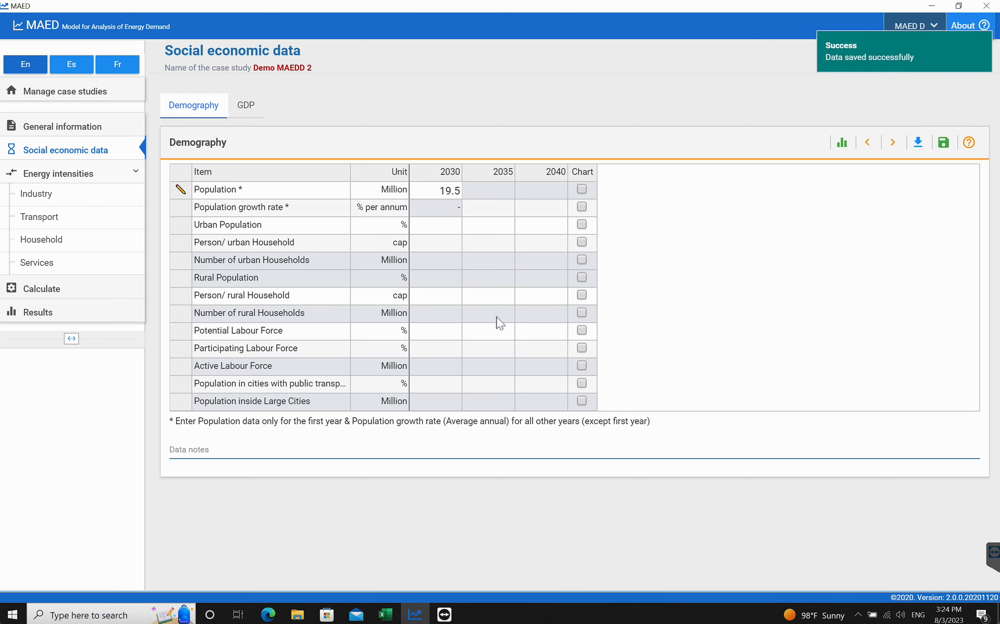
- Enter 2030 urban population of 41.5 % and 6 persons per urban household, then save
click(268, 615)
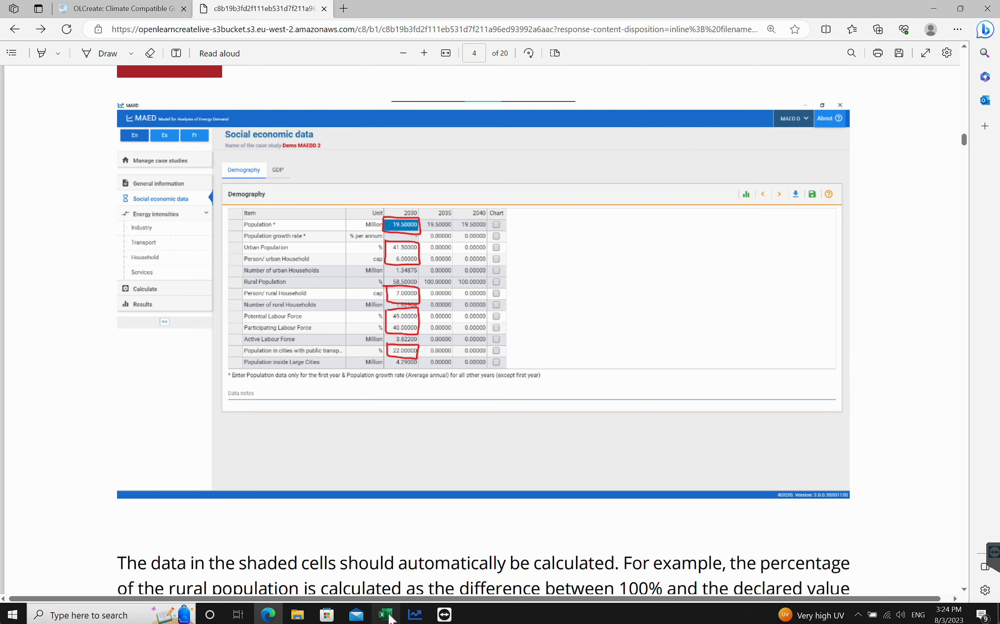
click(415, 614)
click(431, 228)
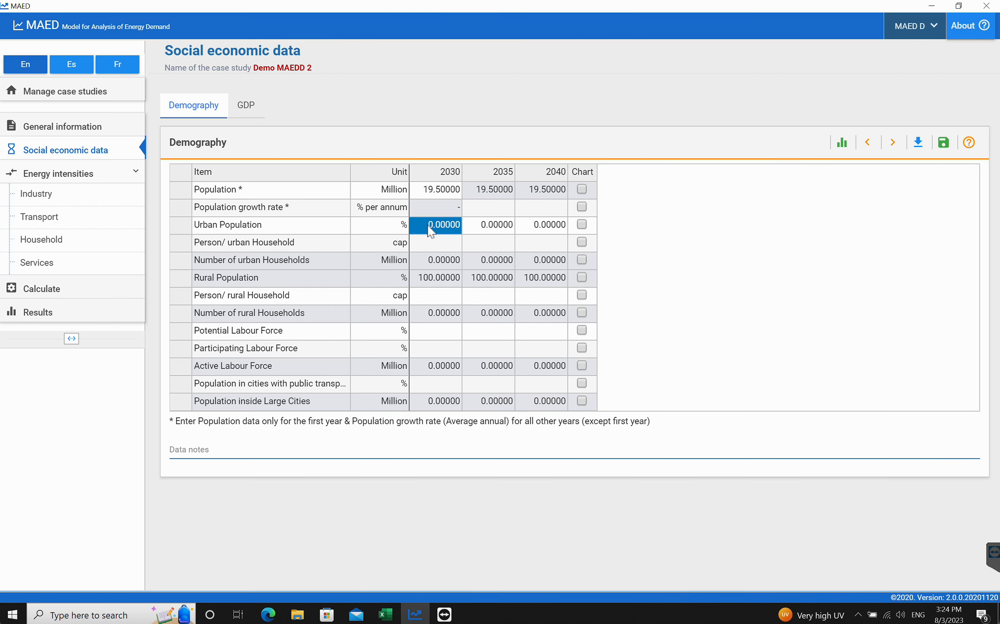
text(41)
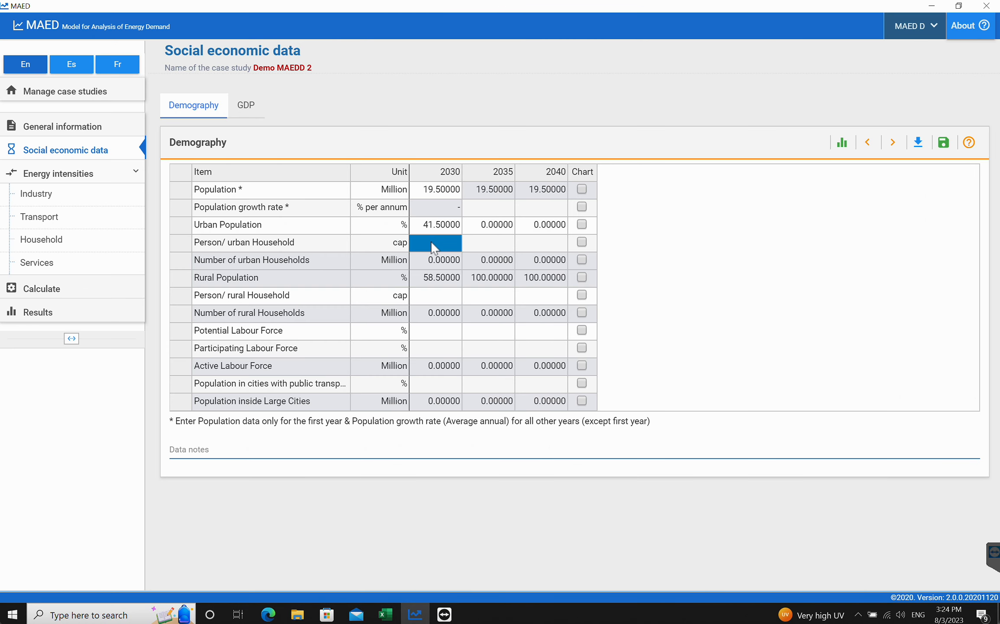
text(6)
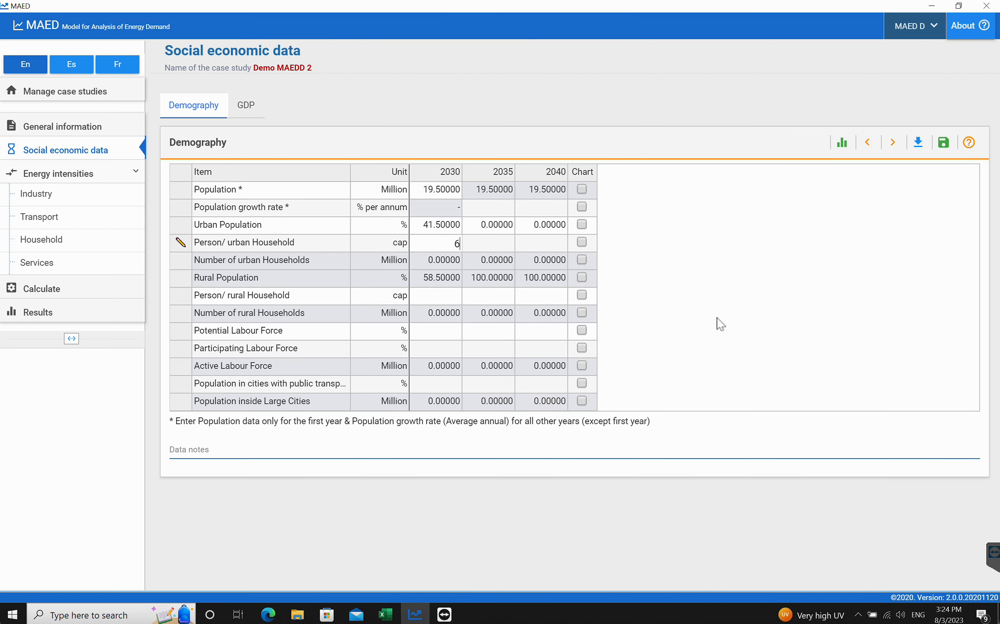
click(940, 146)
- Enter 7 persons per rural household for 2030 and save
click(269, 614)
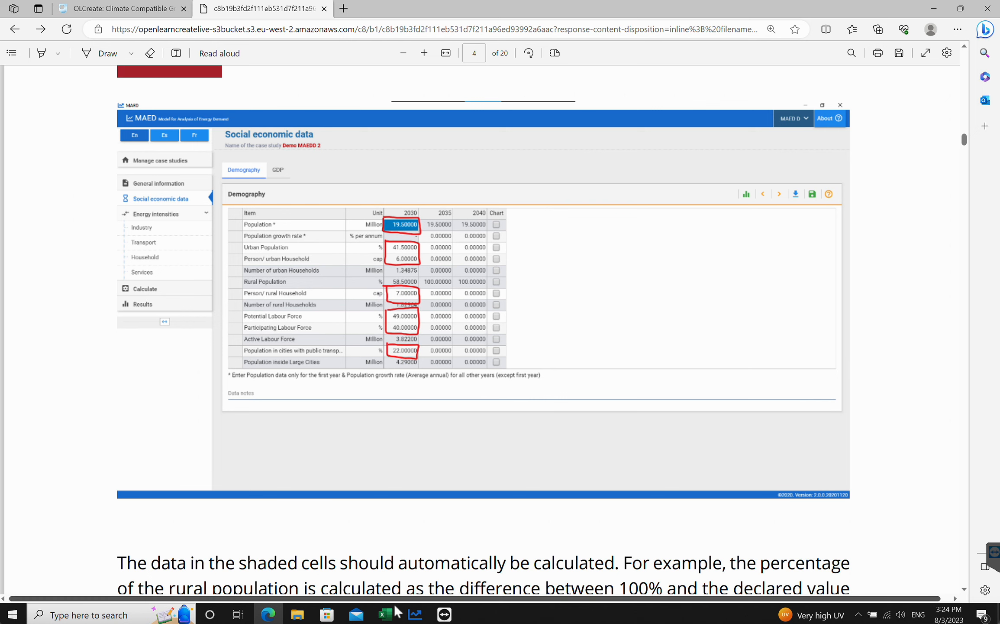
click(415, 614)
click(440, 293)
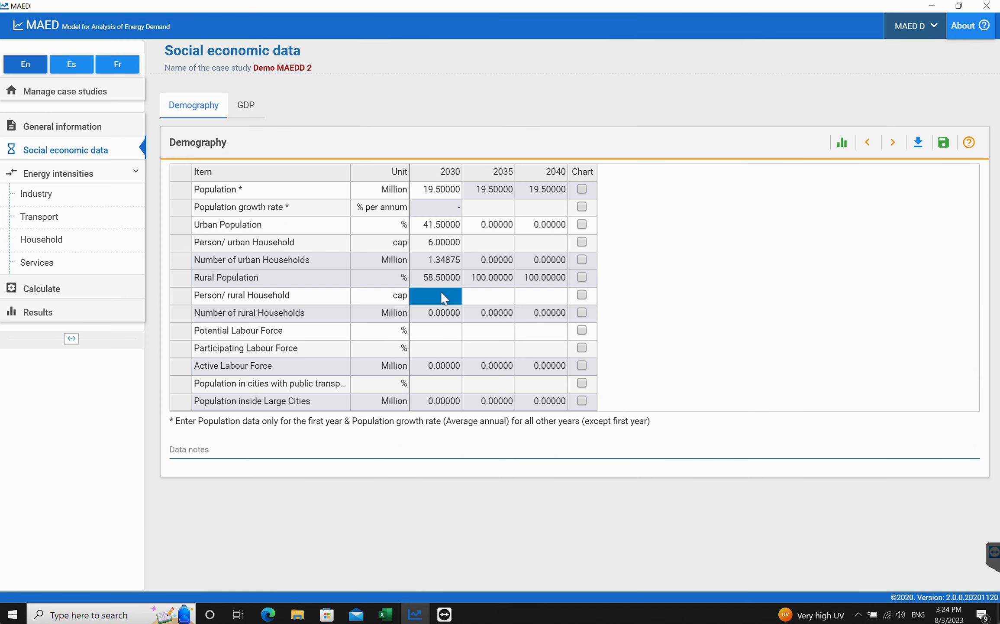
text(7)
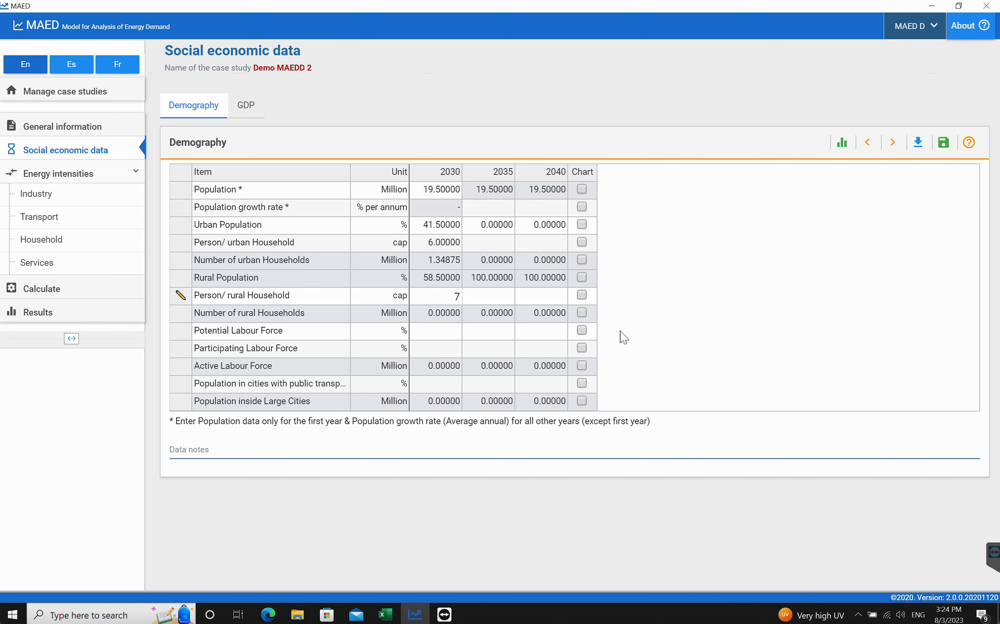
click(945, 142)
- Enter a 2030 potential labour force of 49 %
click(268, 614)
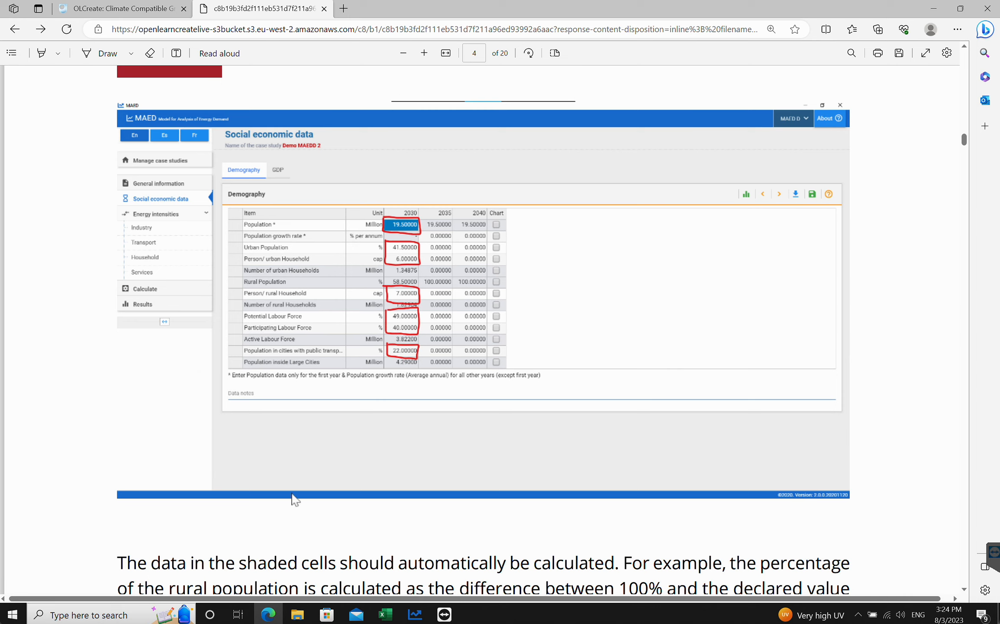
click(415, 614)
click(438, 334)
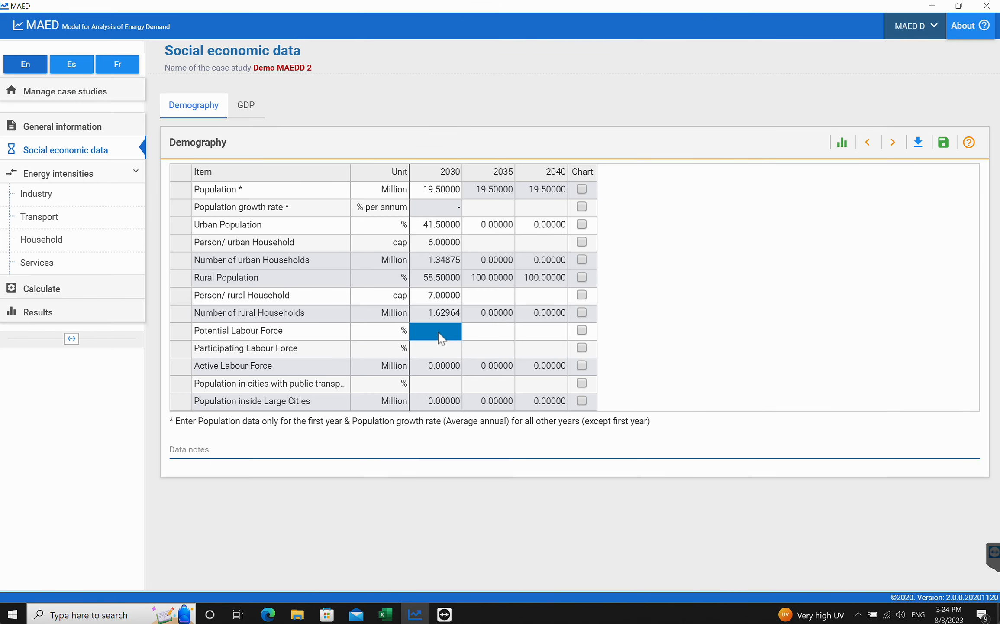
text(49)
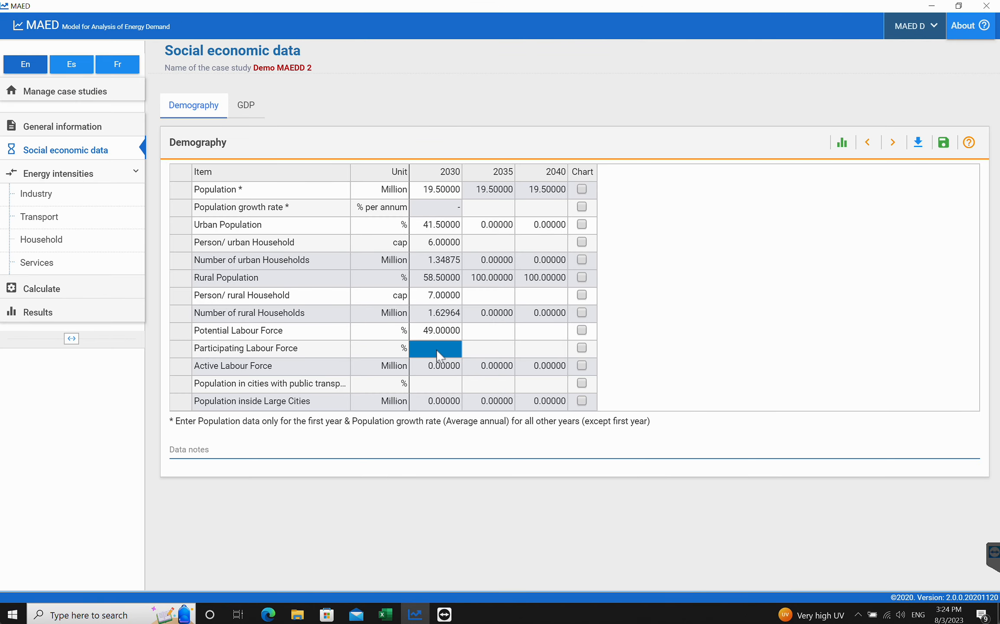
text(40)
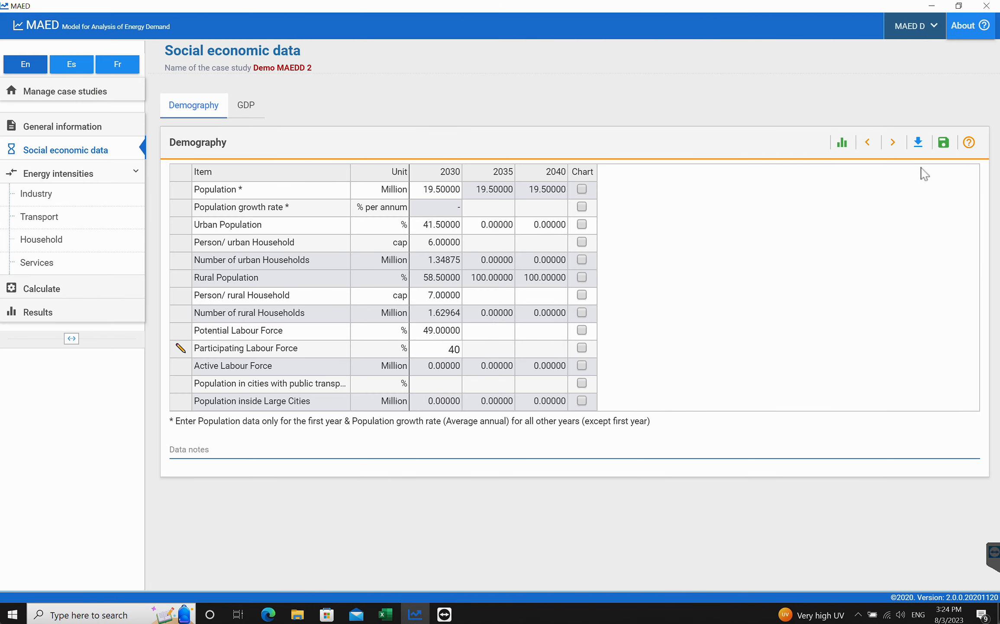
- Enter a 2030 participating labour force of 40 % and save, then check the tutorial's reference table
click(943, 144)
click(270, 614)
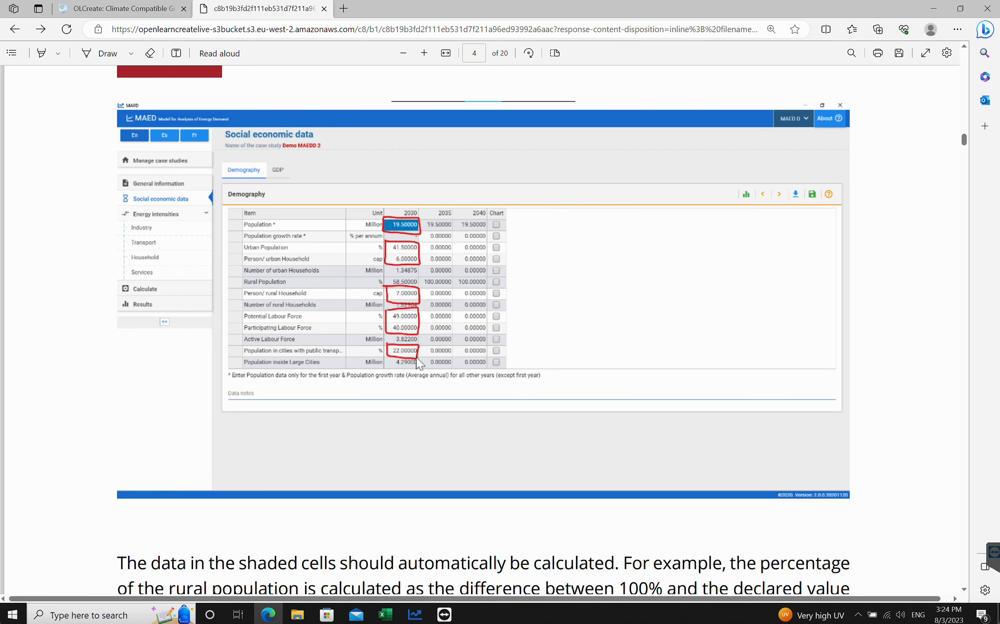
click(410, 614)
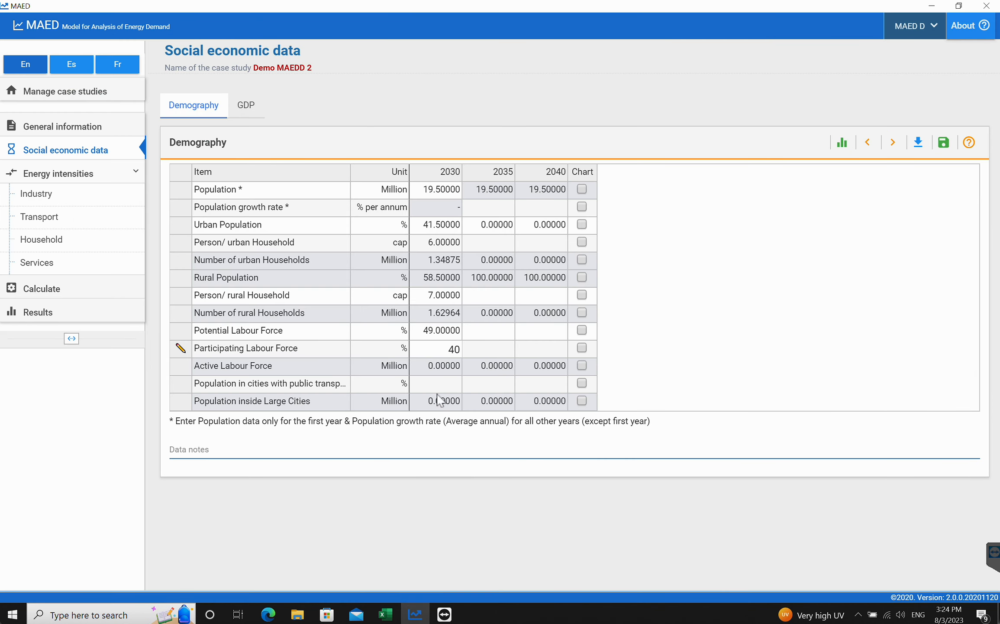
- Enter 22 % for 2030 population in cities with public transport and save
click(436, 385)
text(22)
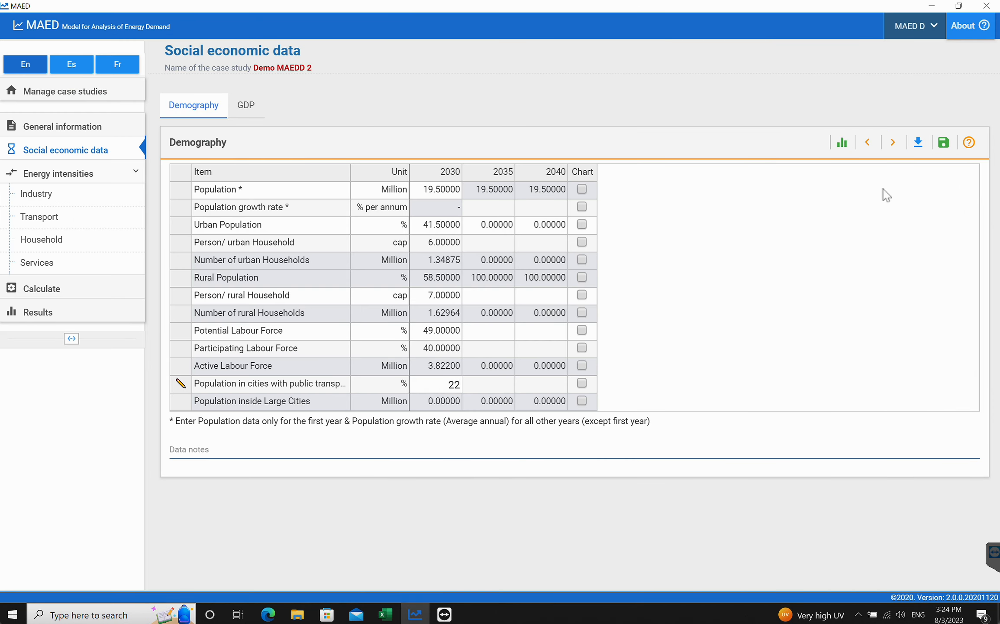
click(943, 143)
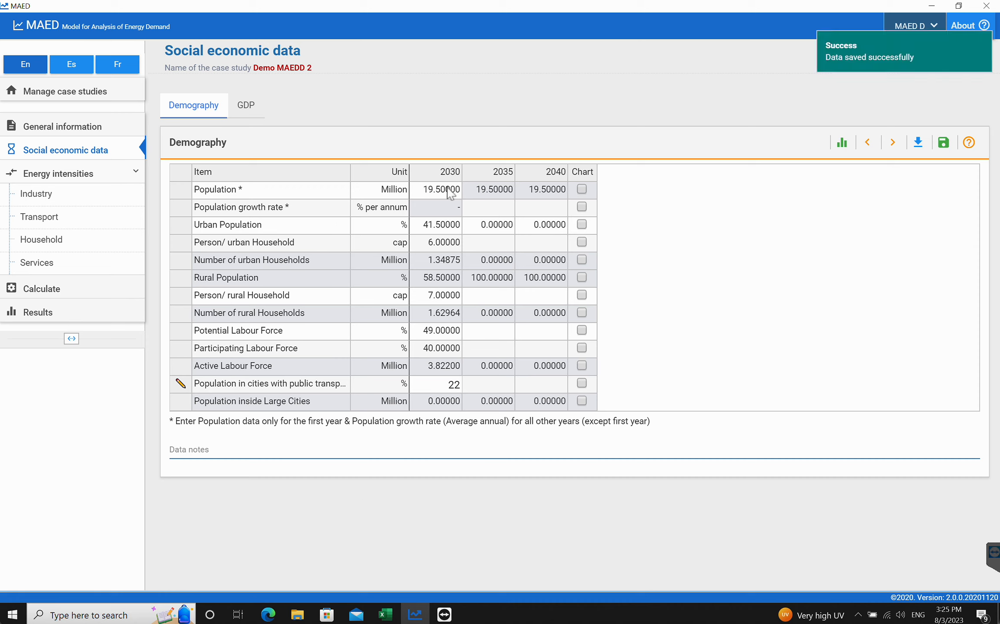
- Compare the demography table's 2035 and 2040 cells with the tutorial's reference screenshot
click(488, 296)
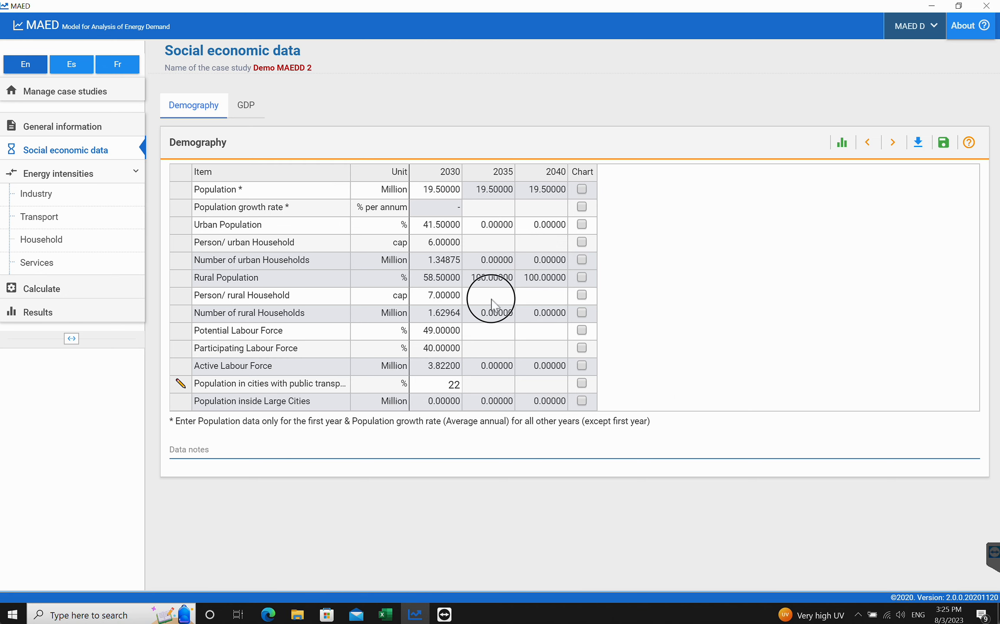
click(488, 332)
click(485, 380)
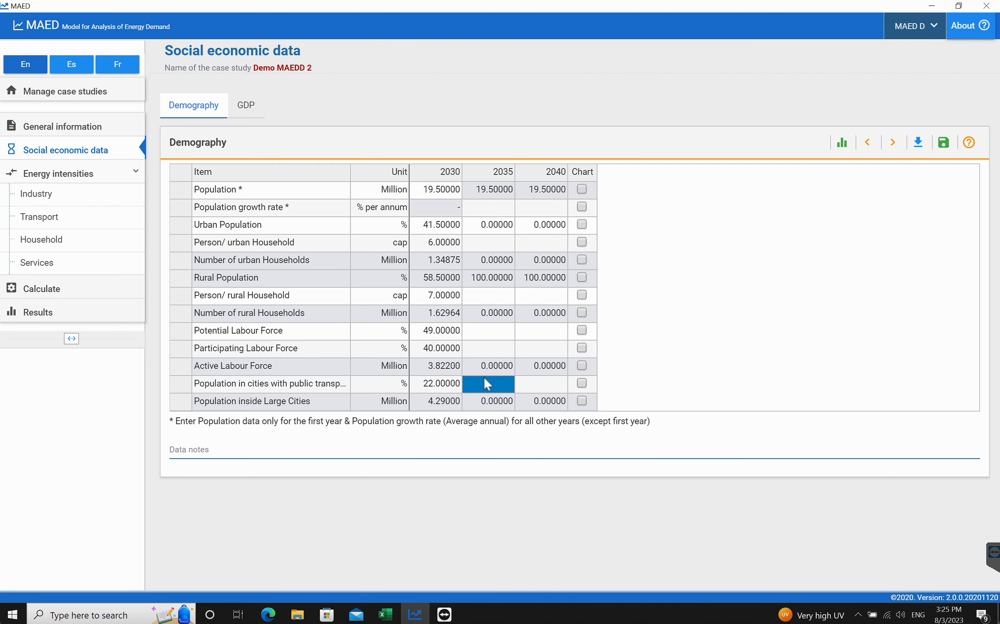
click(269, 614)
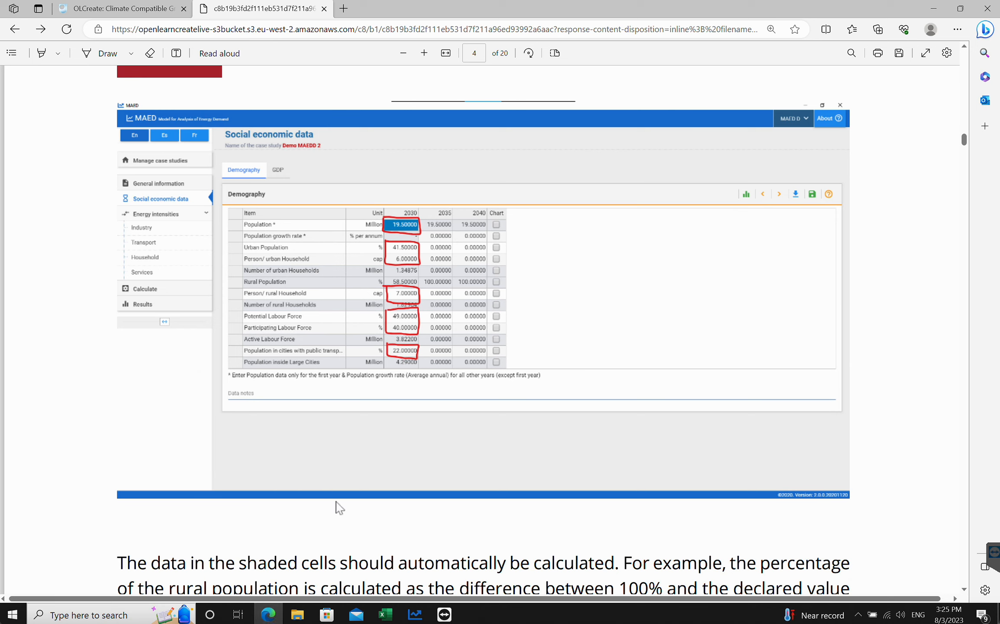
click(416, 614)
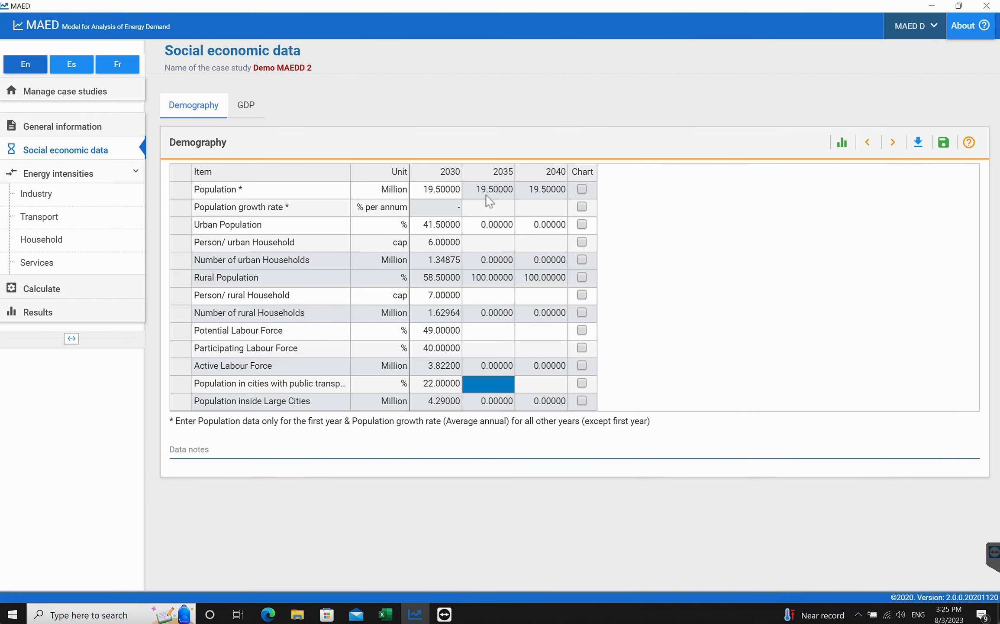
click(489, 212)
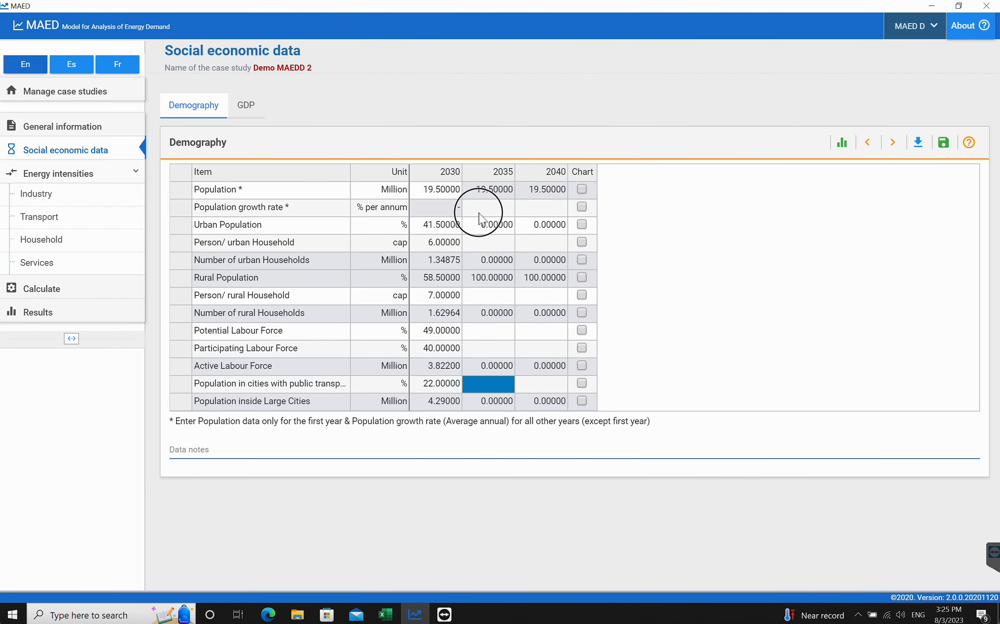
click(486, 244)
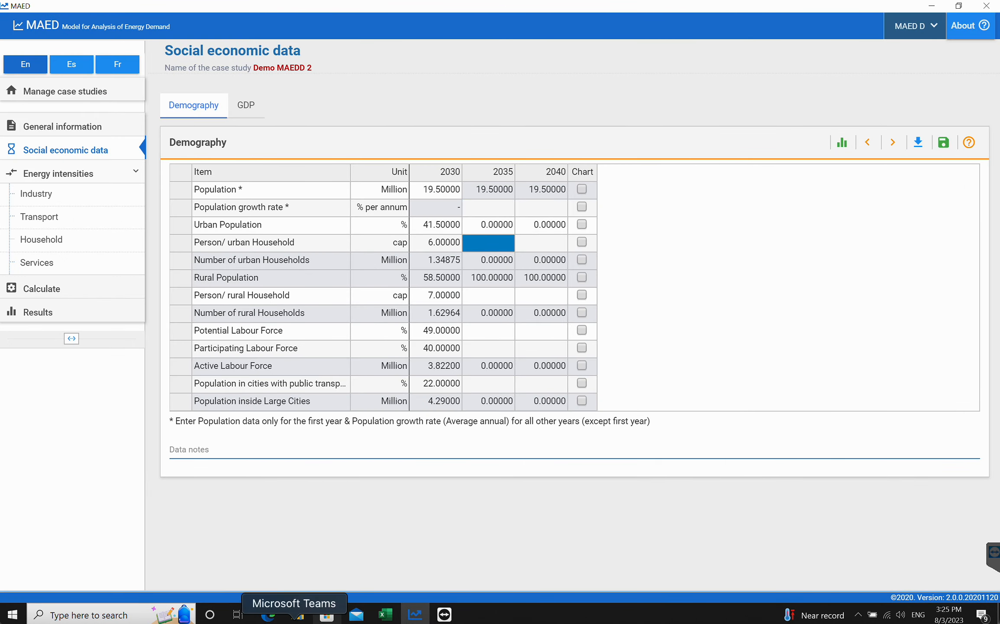
click(268, 615)
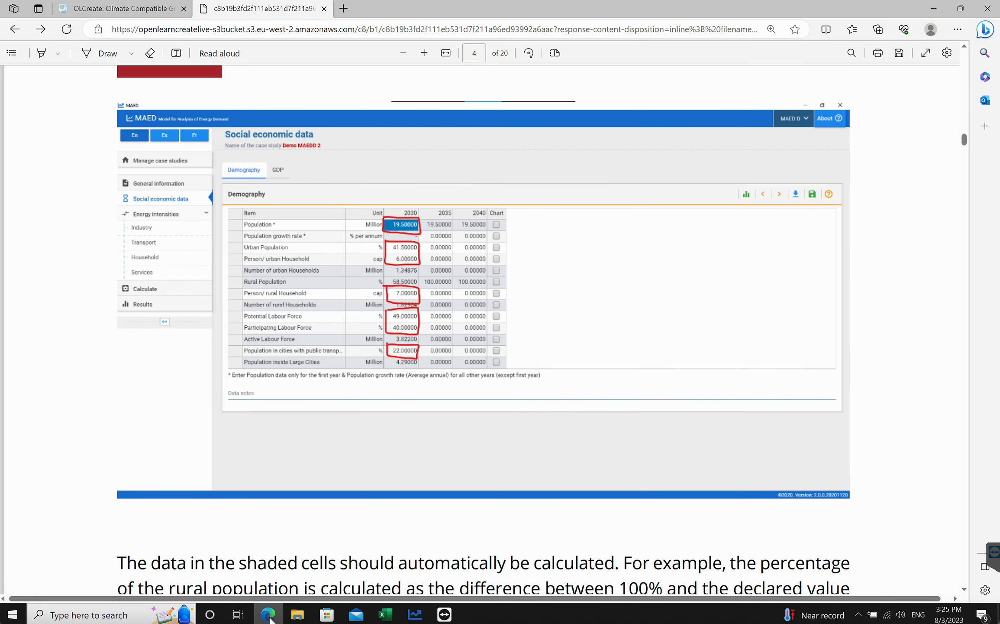
click(415, 617)
- Fill 0 into the 2035 and 2040 cells for growth rate, persons per household, labour force and public-transport rows, then save
click(481, 211)
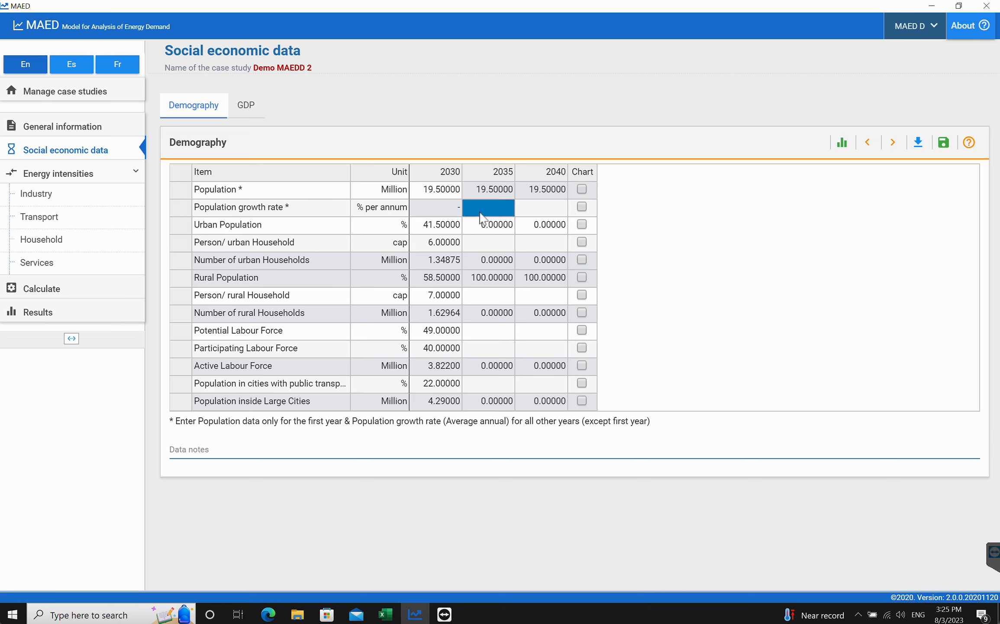
text(0)
key(Tab)
text(0)
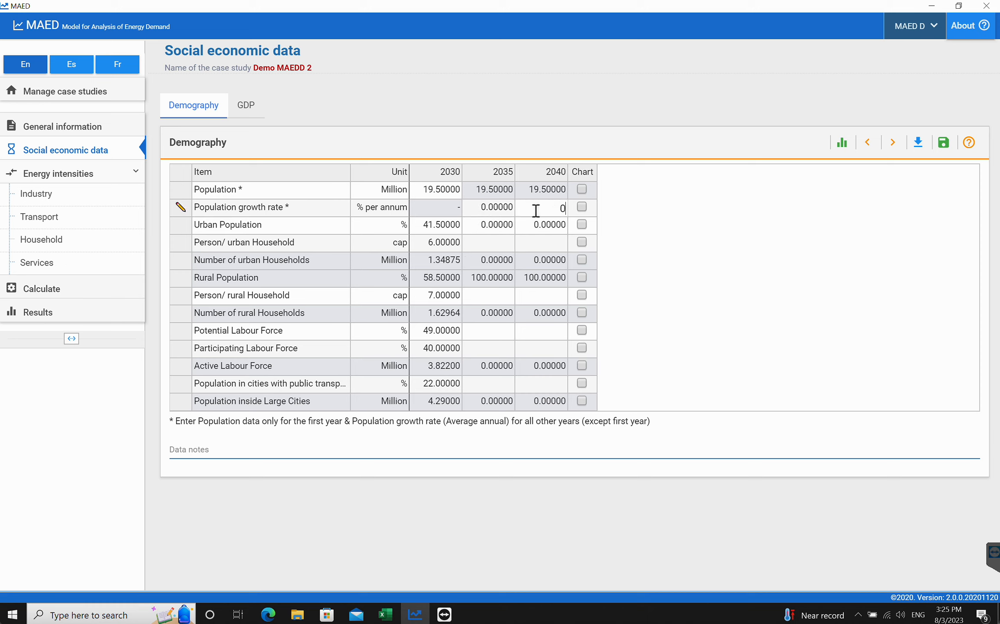
click(497, 245)
text(0)
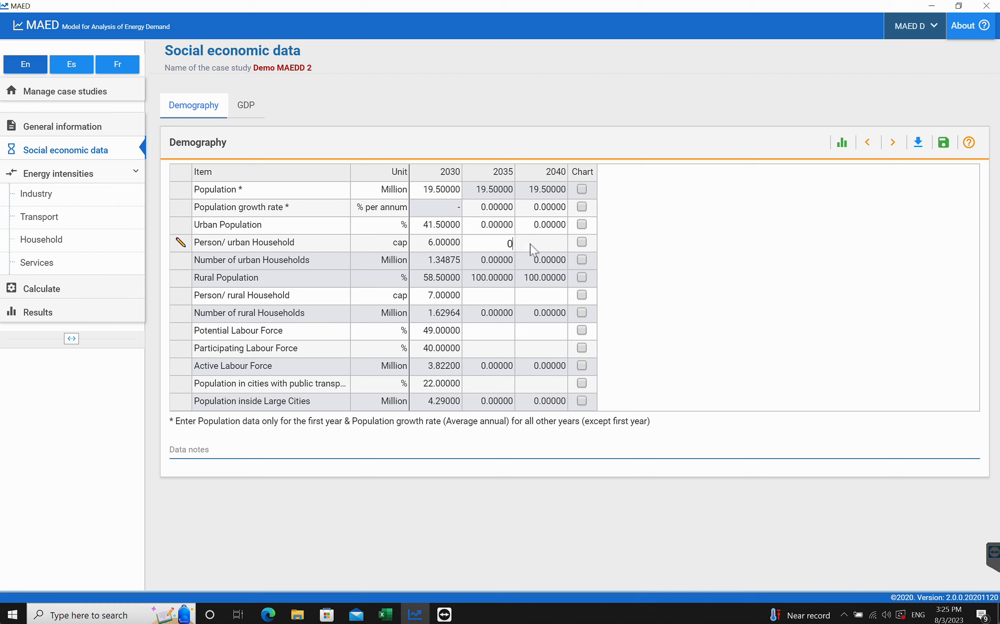
click(532, 244)
text(0)
click(492, 302)
text(0)
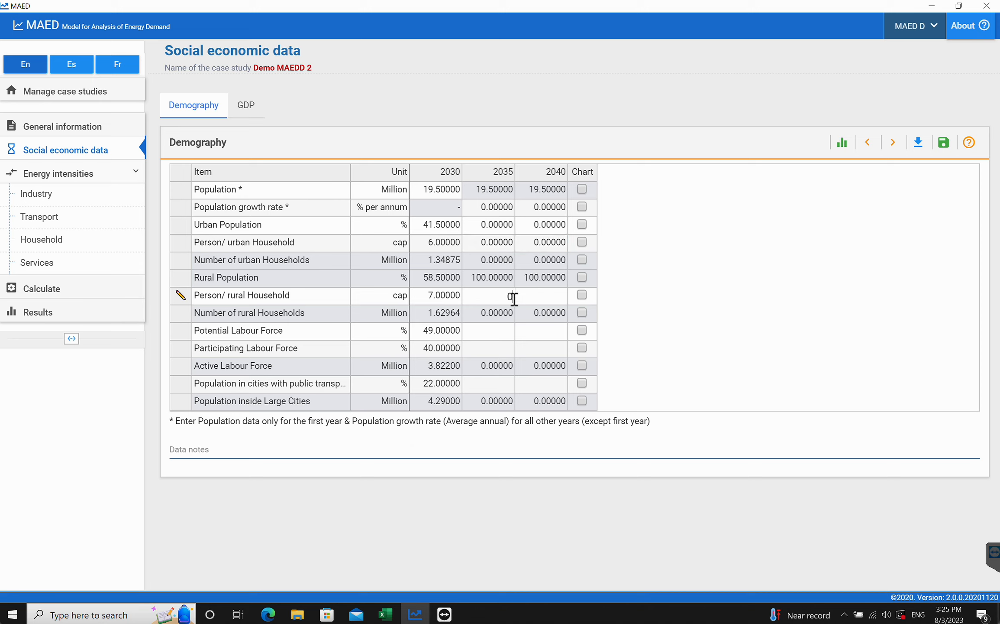
click(534, 300)
text(0)
click(482, 334)
text(0)
click(538, 342)
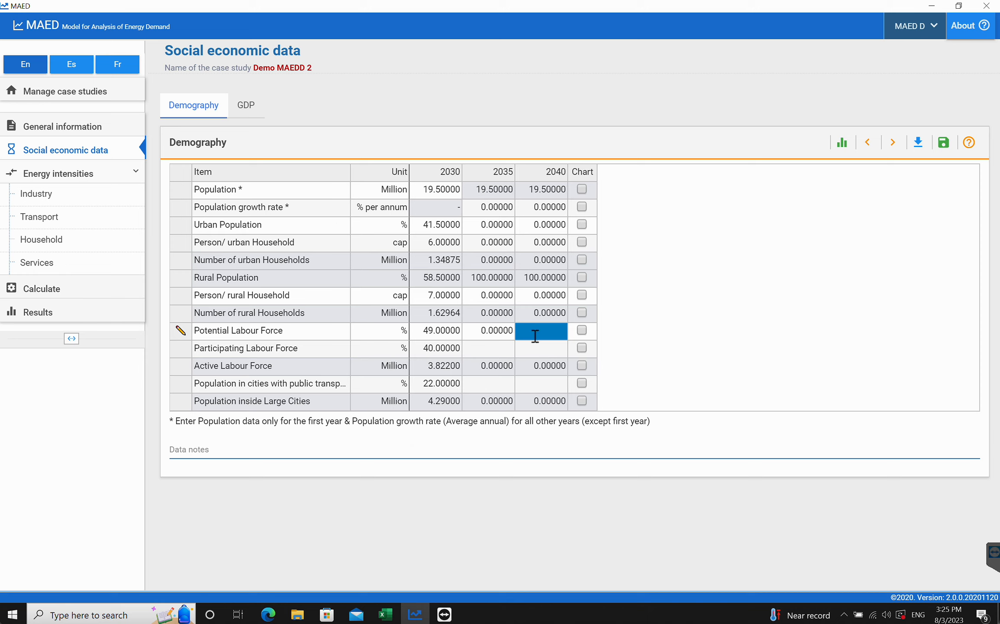
text(0)
click(495, 346)
text(0)
click(528, 353)
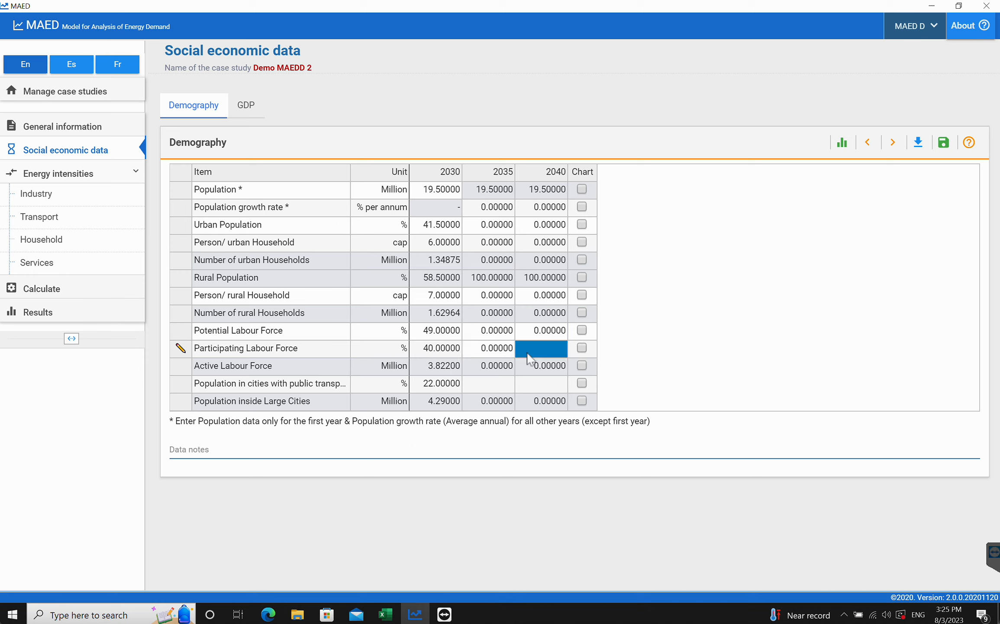
text(0)
click(498, 386)
text(0)
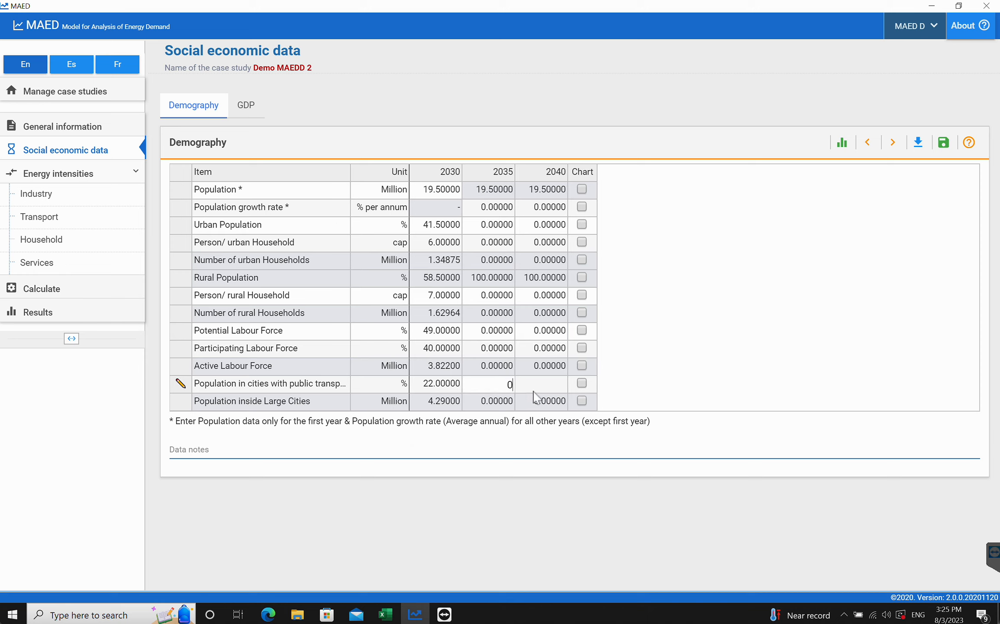
click(538, 384)
text(0)
click(944, 143)
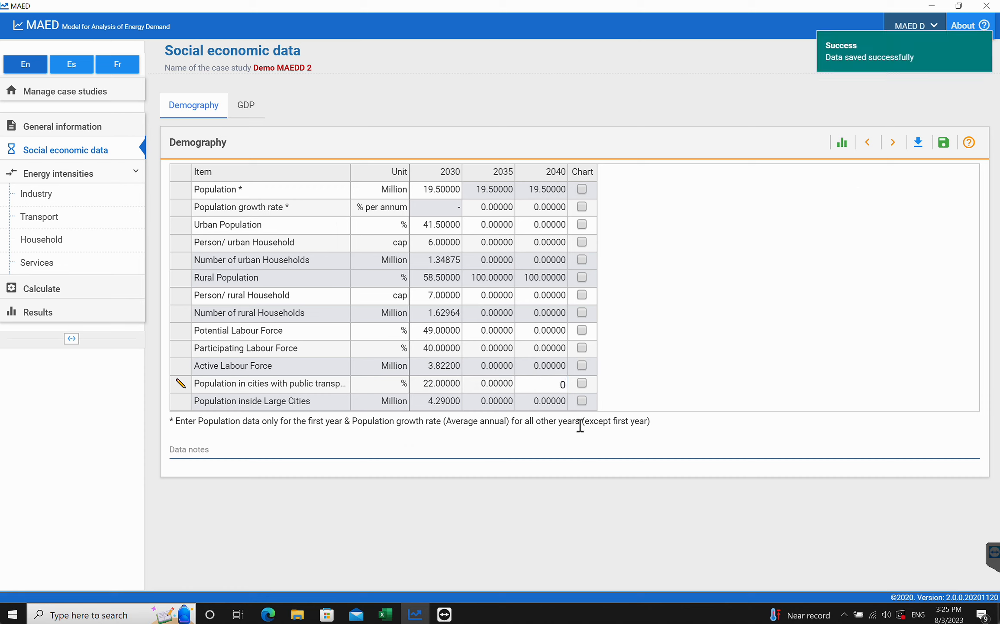
click(540, 411)
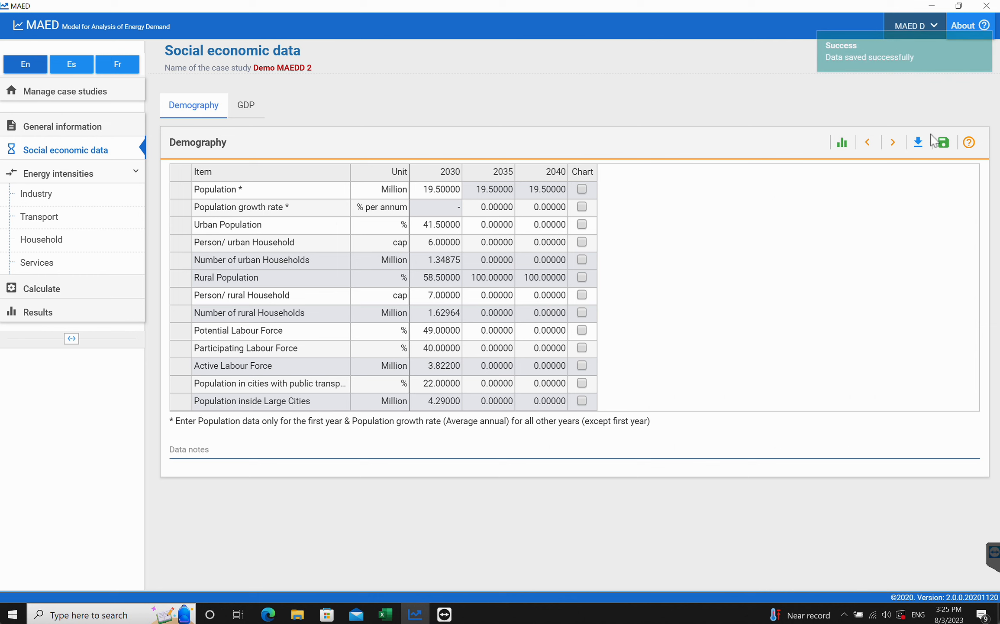
click(944, 143)
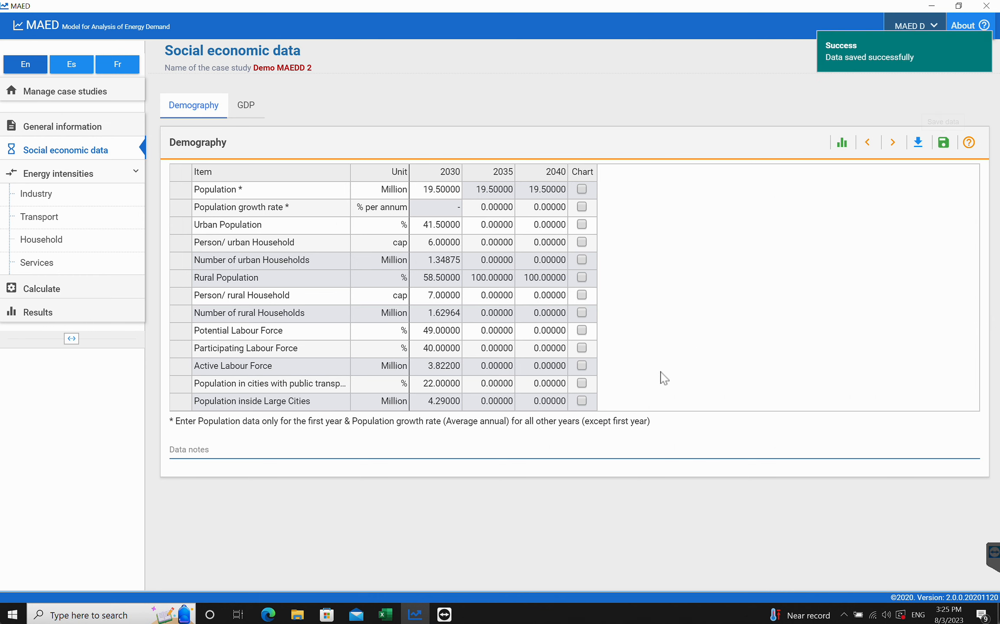
- Read the tutorial's explanation of calculated cells and its GDP data screenshot
click(268, 614)
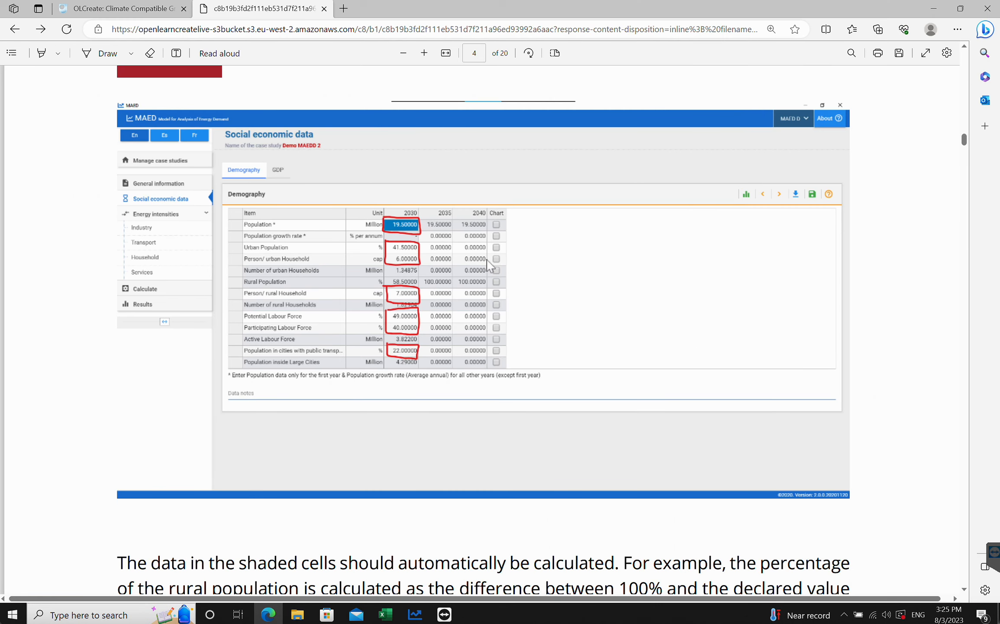
scroll(388, 361, down, 10)
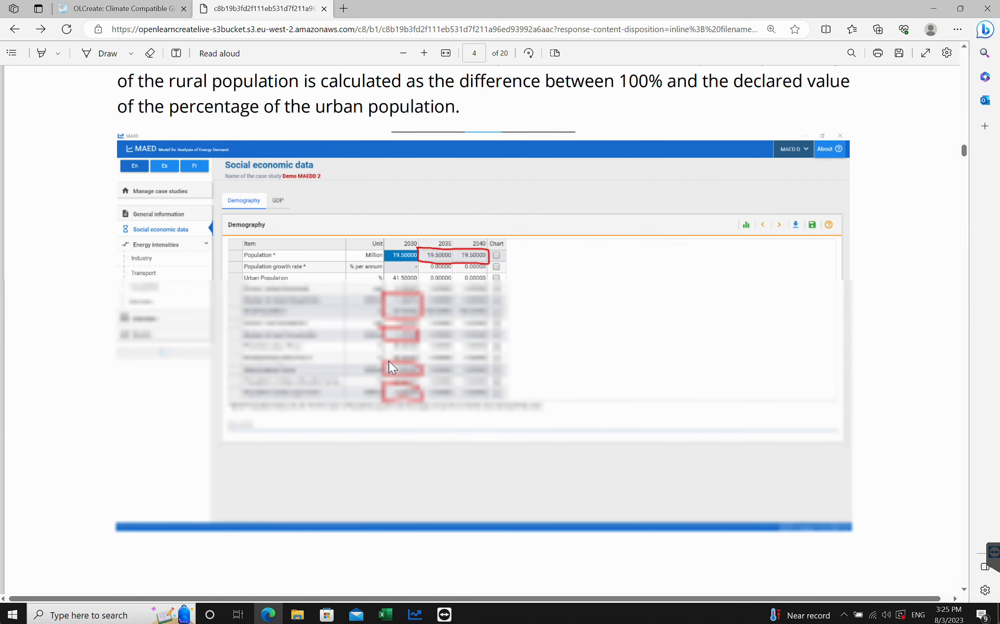
scroll(389, 363, down, 4)
scroll(390, 363, up, 4)
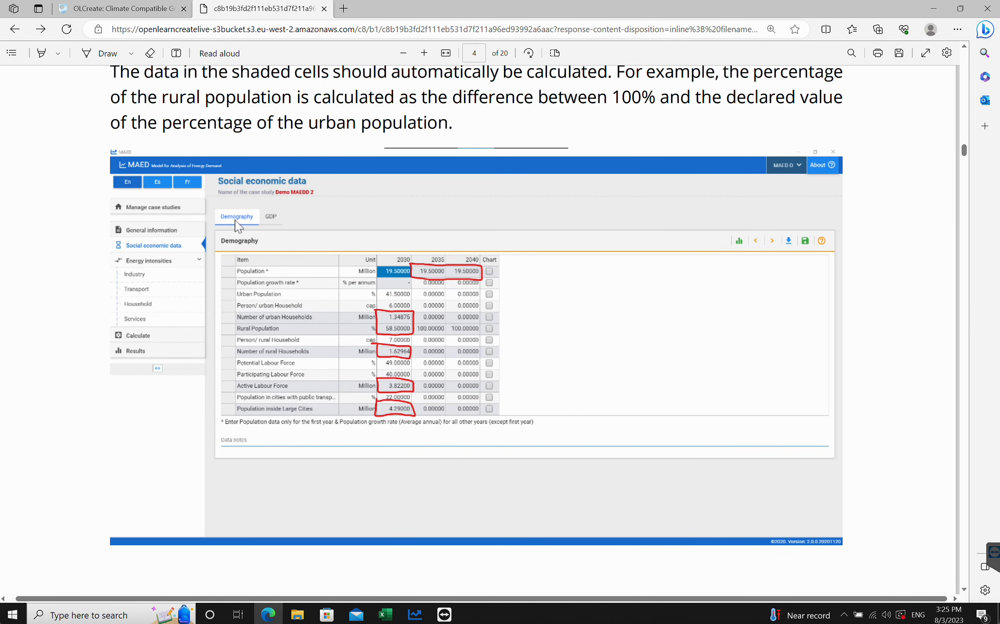
scroll(329, 342, down, 15)
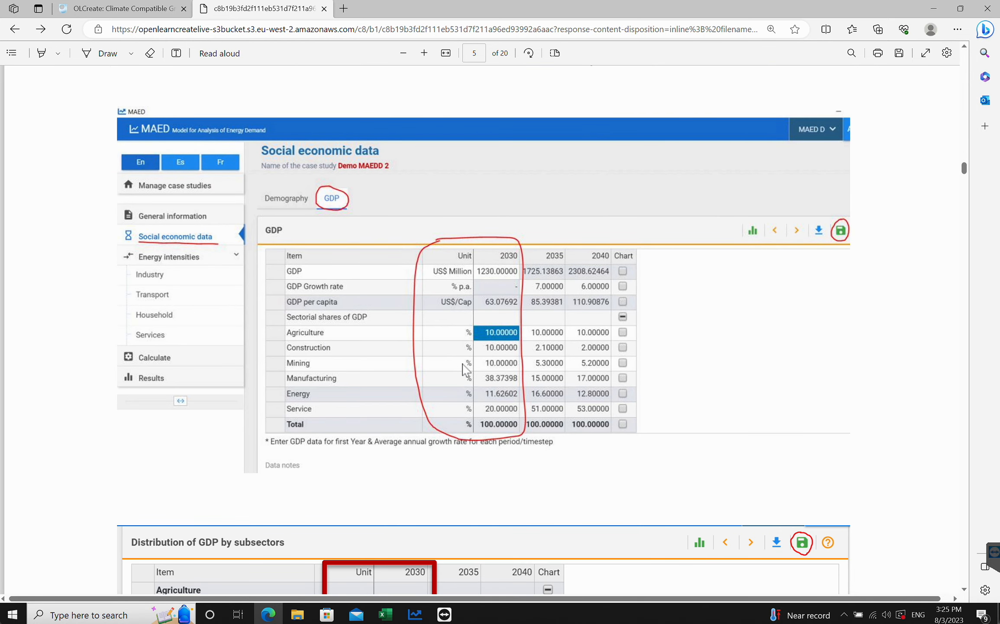
scroll(466, 367, up, 1)
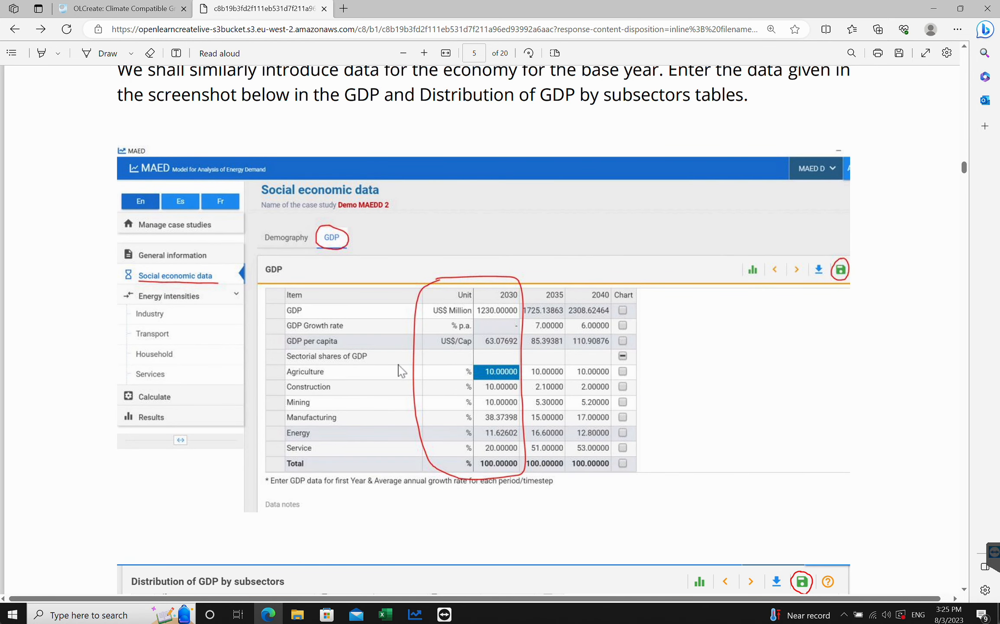
- Open the GDP table and enter a 2030 GDP of 1230 US$ million, then save
click(415, 614)
click(247, 104)
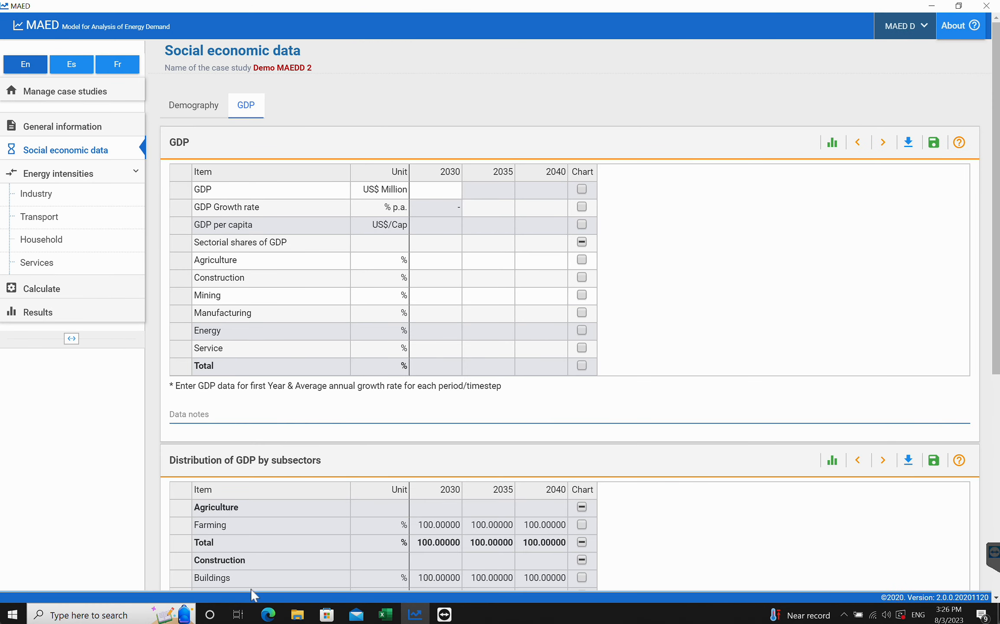
click(268, 614)
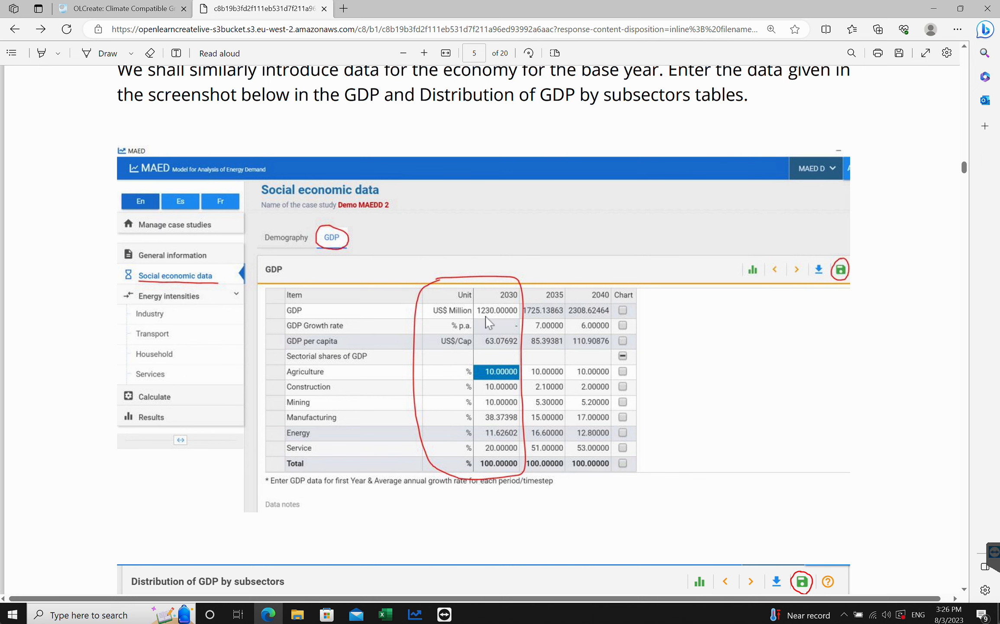
click(415, 614)
click(445, 187)
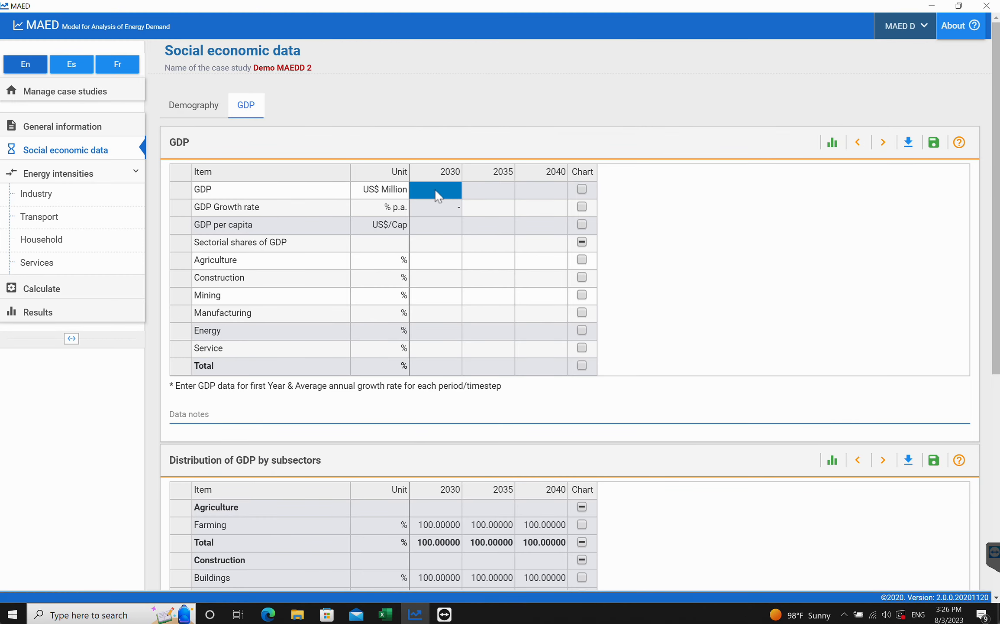
text(1230)
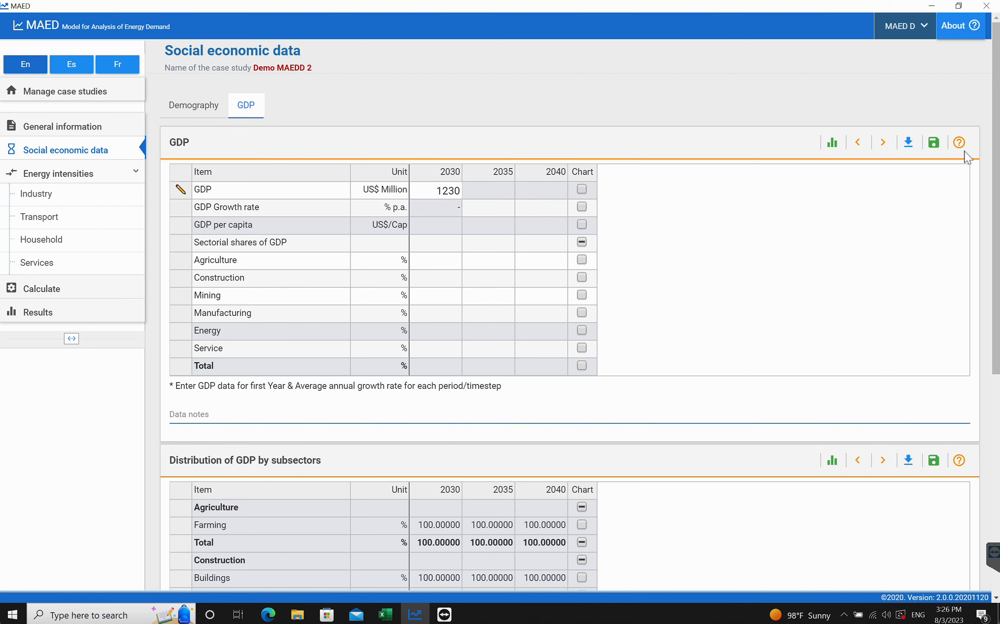
click(933, 143)
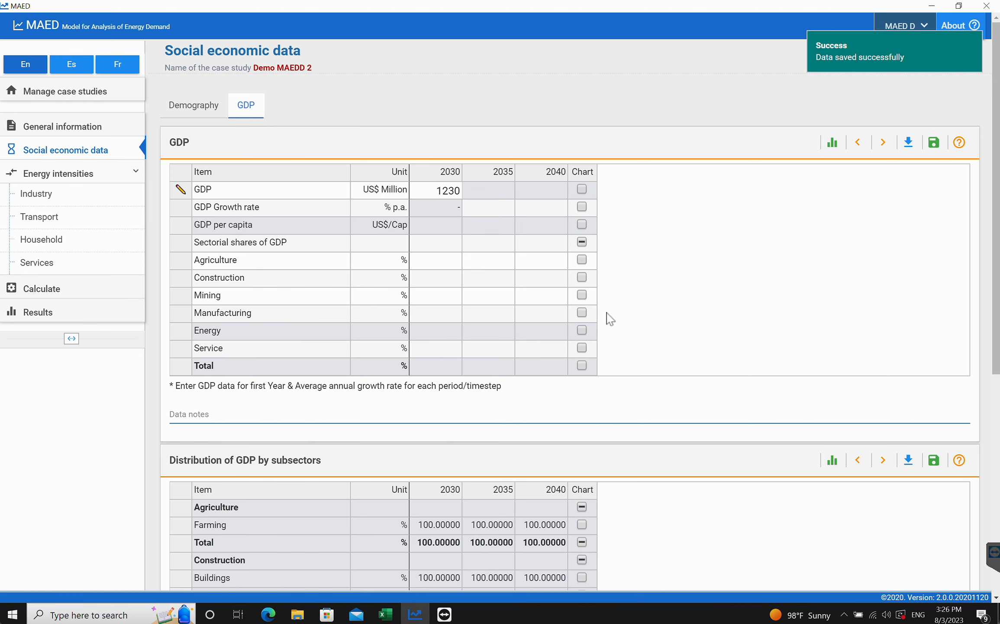
- Checking the tutorial's reference values, enter 10% as the 2030 GDP share for agriculture, construction and mining, then save
click(269, 614)
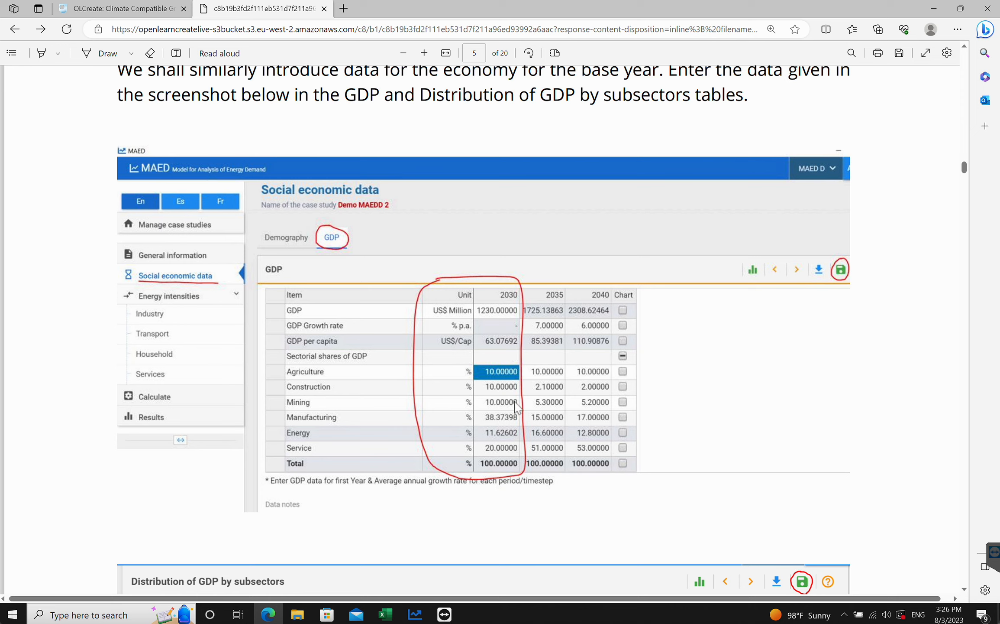
click(414, 614)
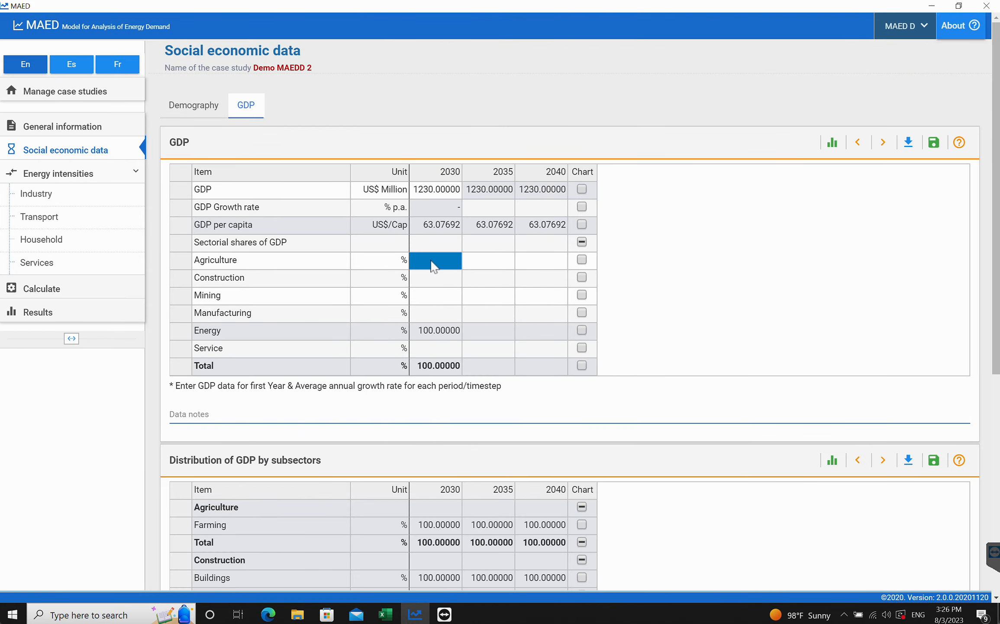
text(10)
key(Return)
text(1)
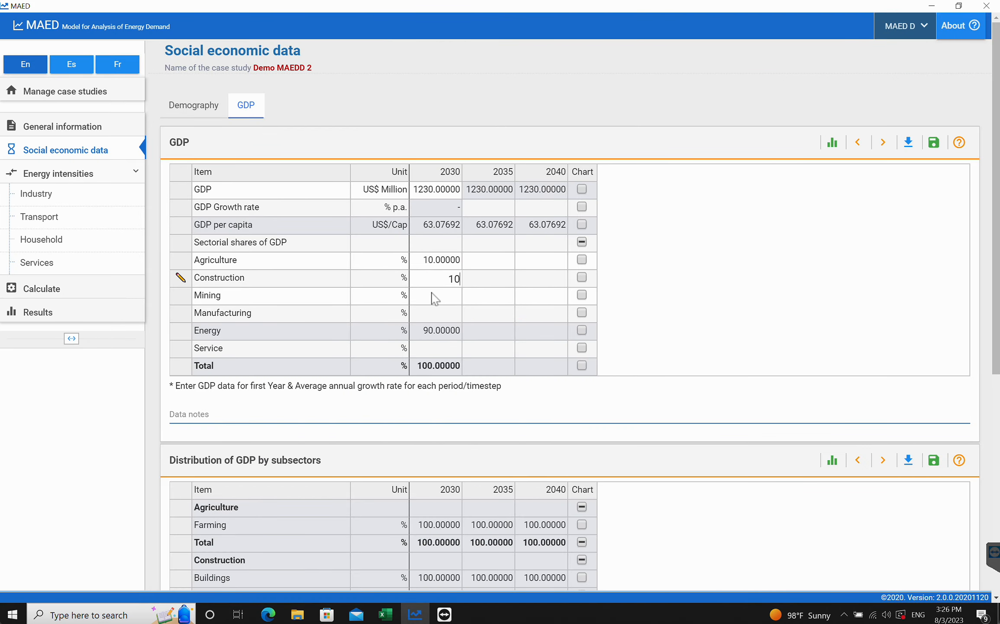
key(Return)
text(10)
click(935, 150)
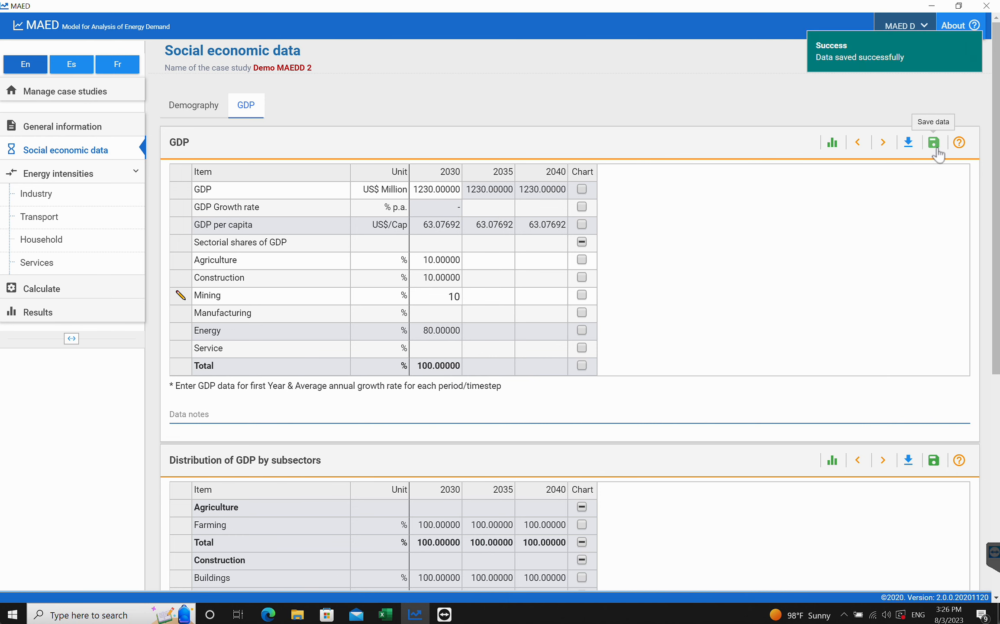
- Set the 2030 manufacturing share of GDP to 38.37398% and save the GDP table
click(275, 612)
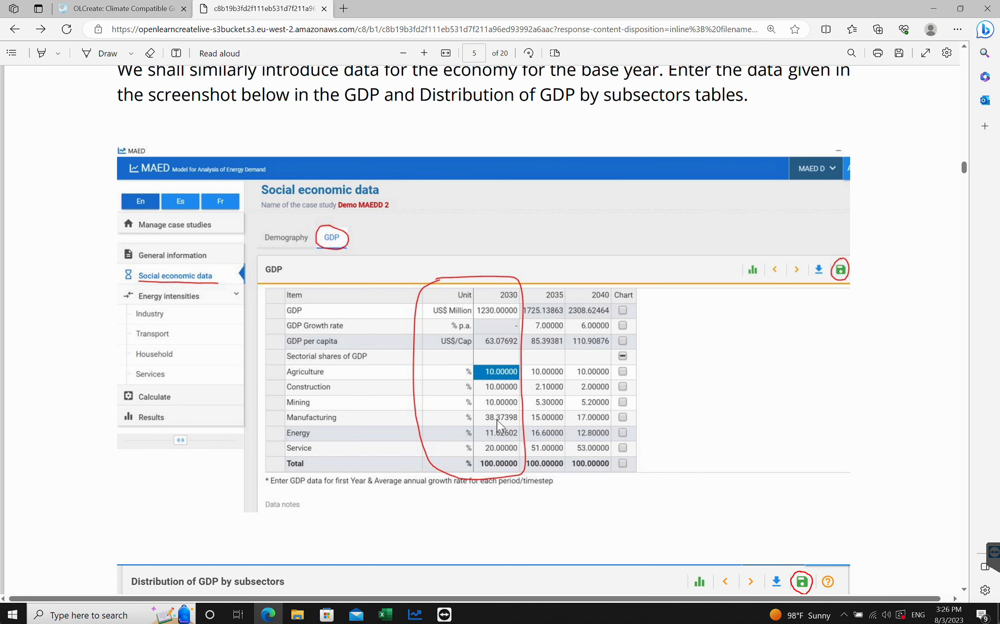
click(415, 614)
click(429, 313)
text(38)
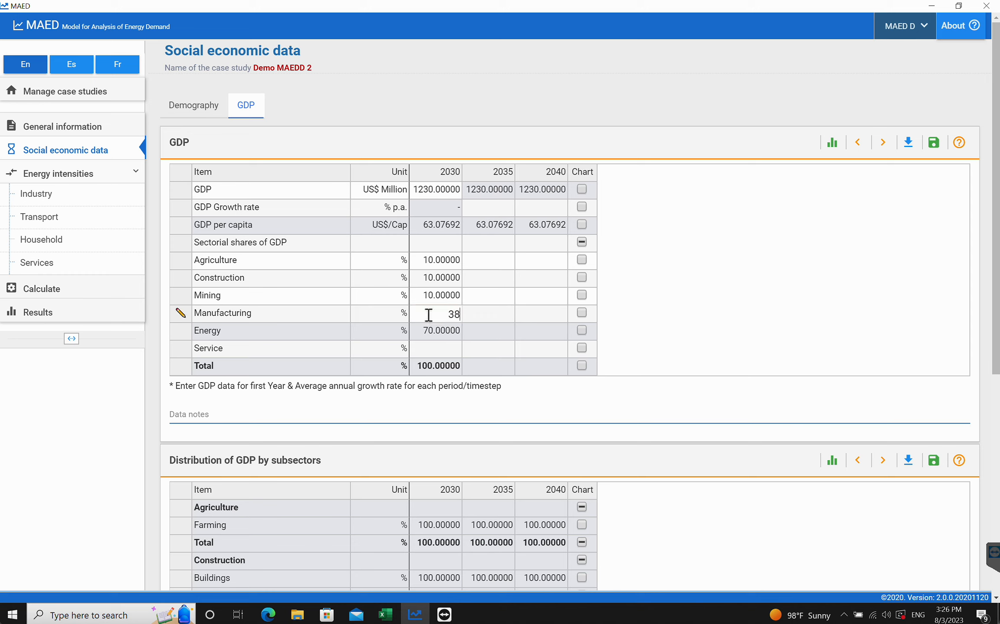
text(.17398)
click(932, 147)
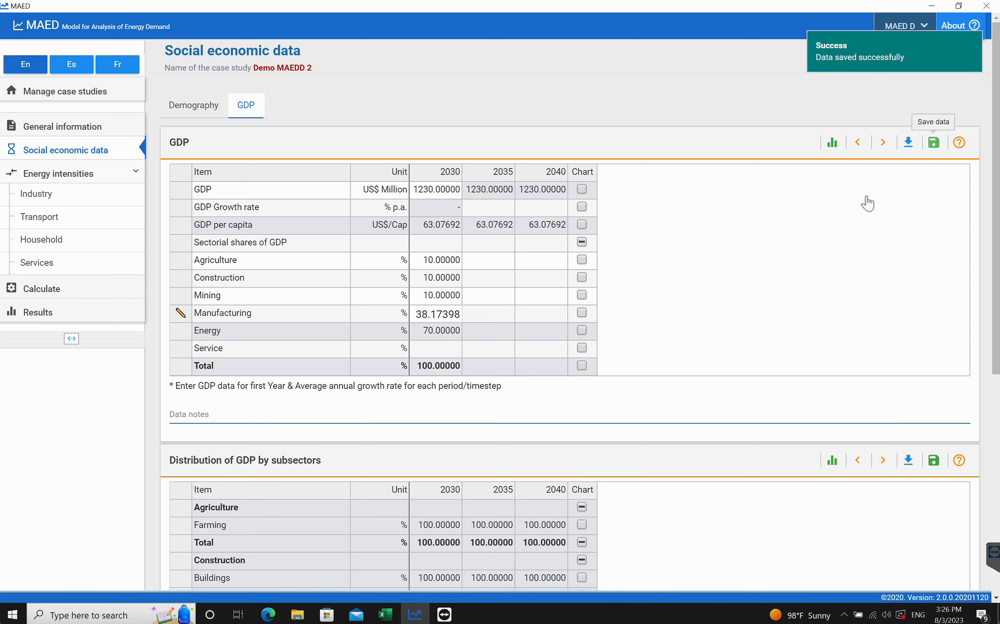
click(269, 615)
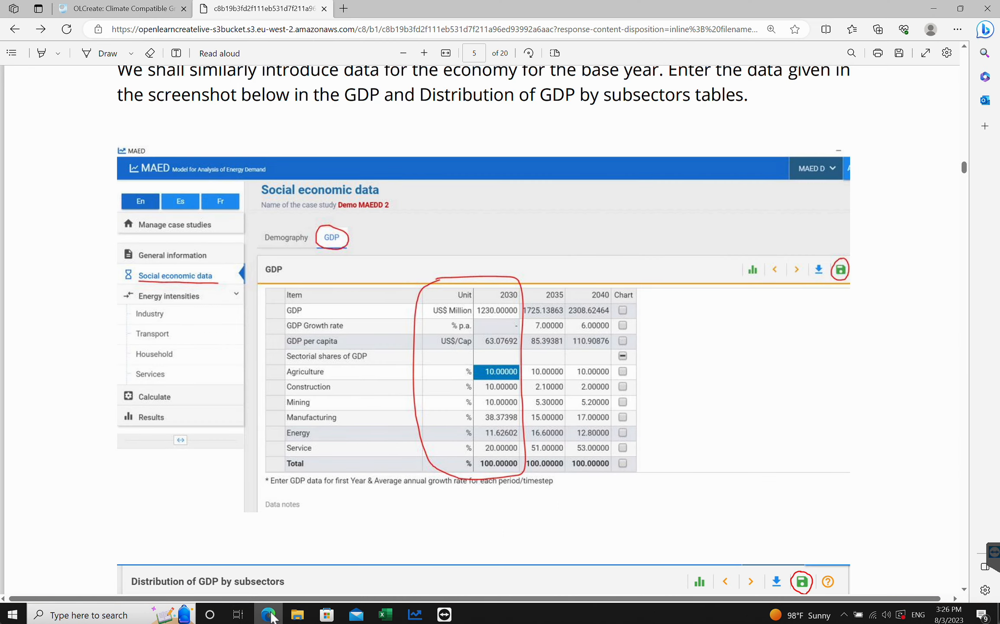
click(416, 614)
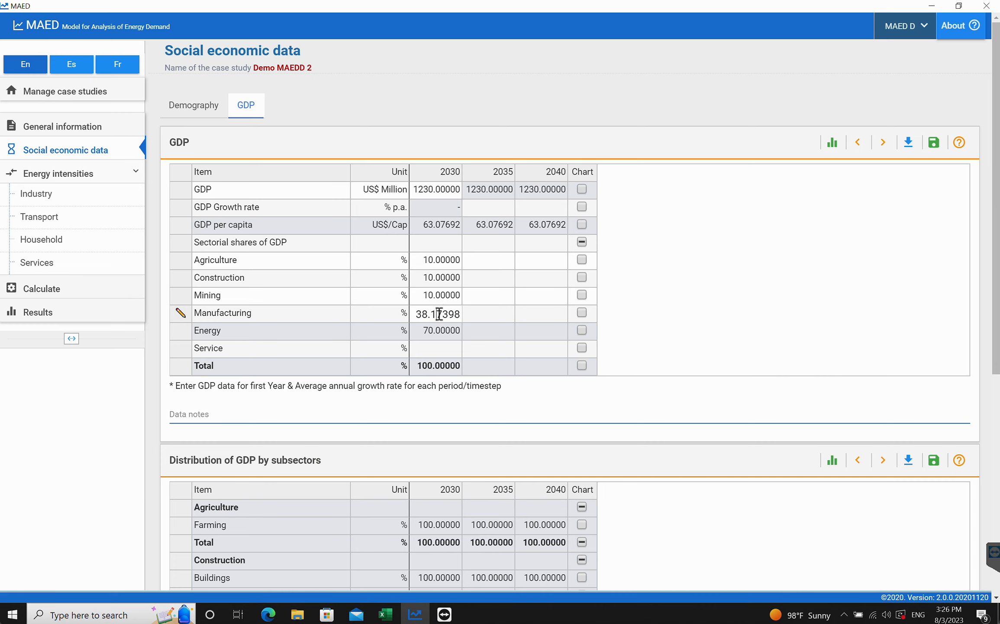
click(935, 143)
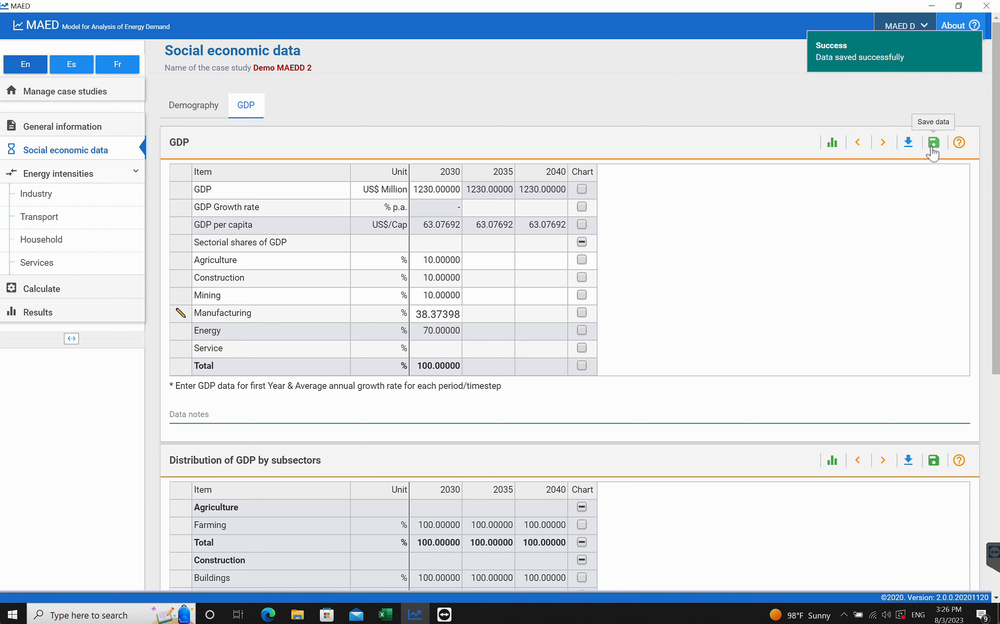
- Enter a 2030 service share of 20% and save the GDP table
click(272, 615)
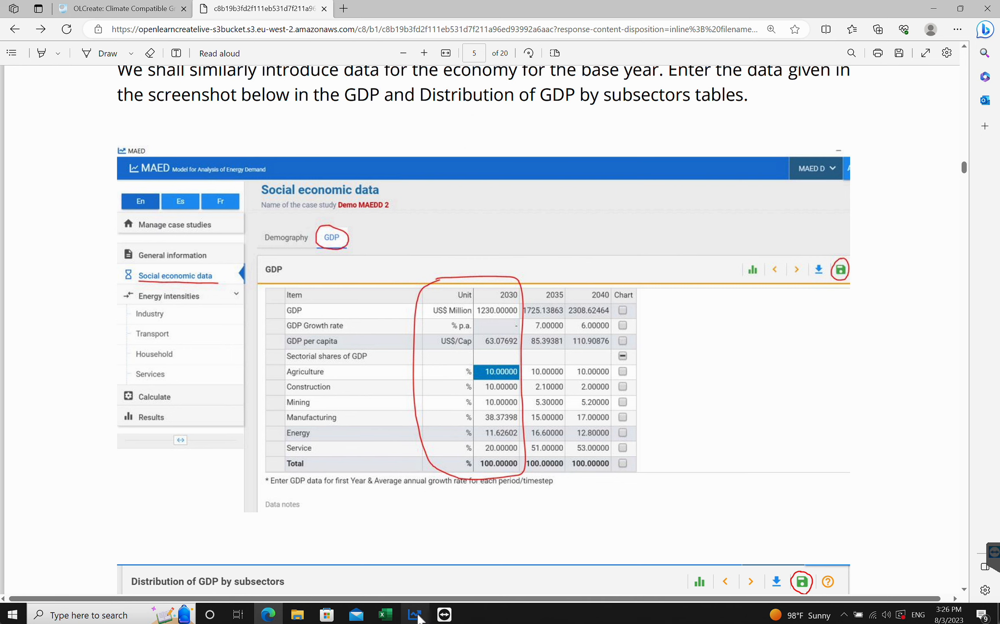
click(416, 614)
click(433, 352)
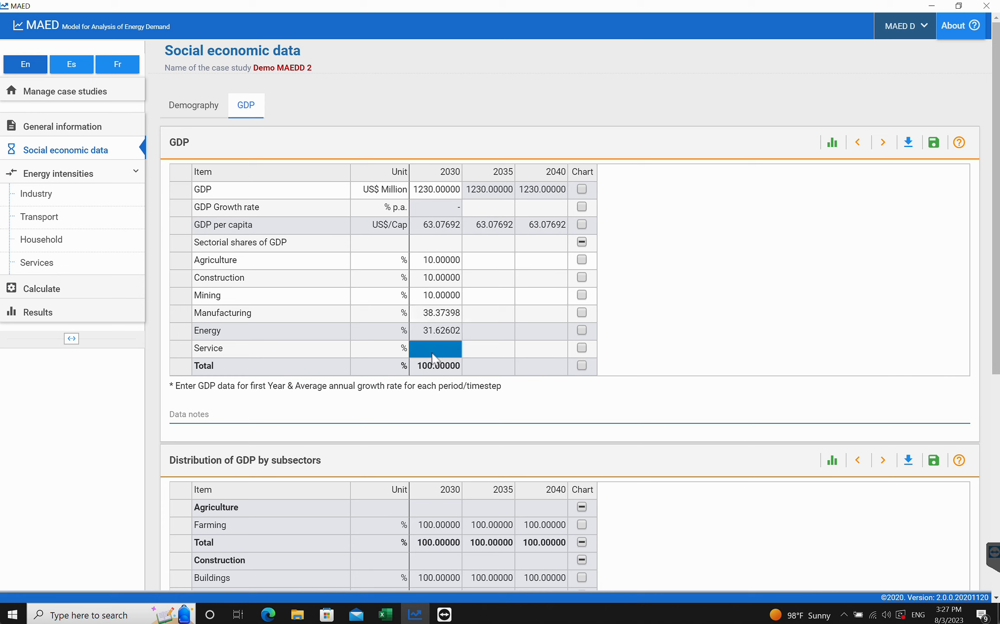
text(20)
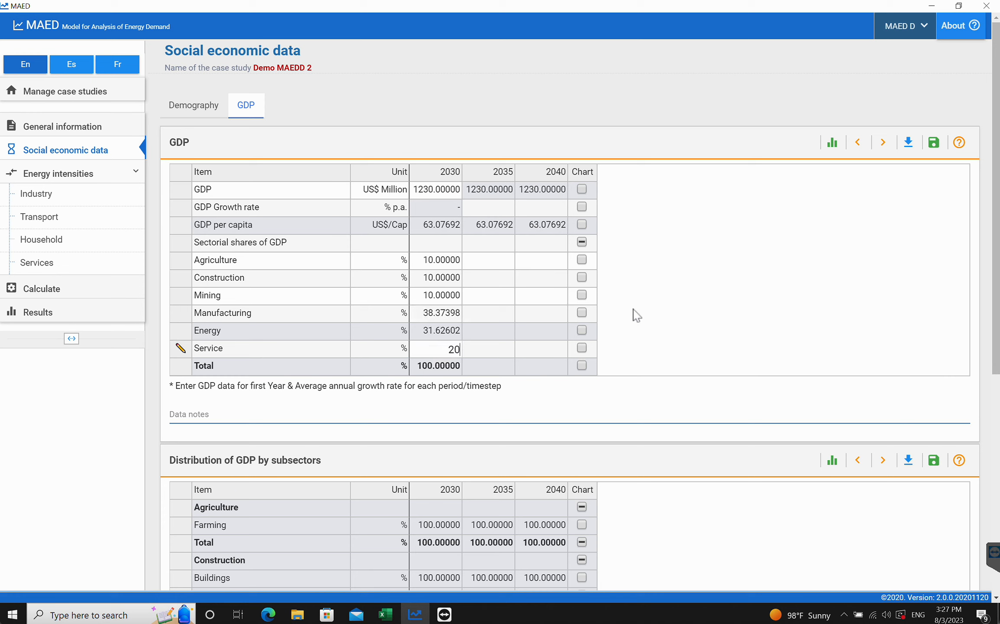
click(934, 143)
click(493, 365)
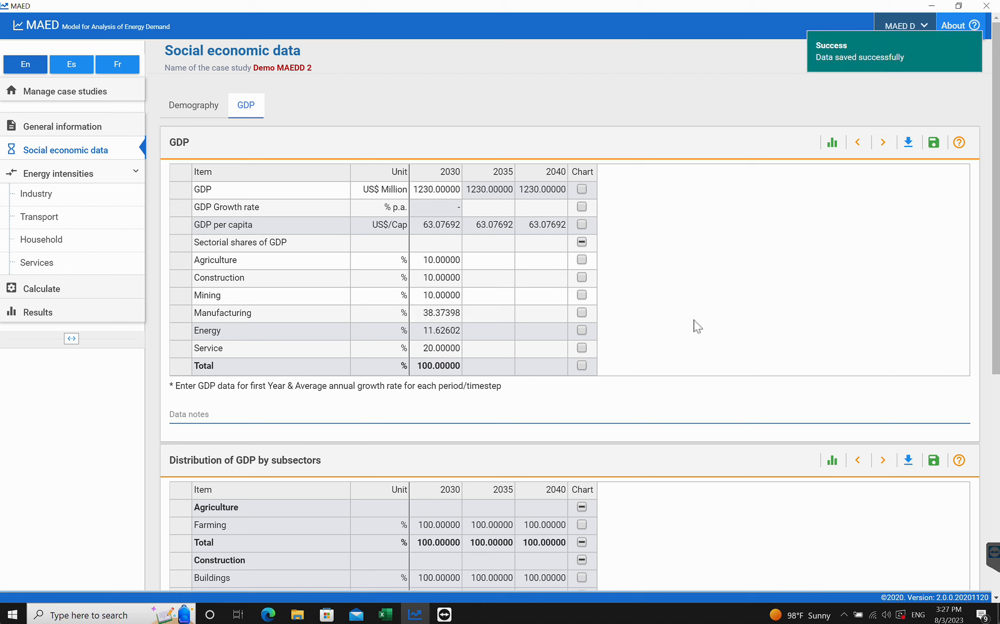
- Set the GDP growth rate to 7% for 2035 and 6% for 2040, then save
click(269, 614)
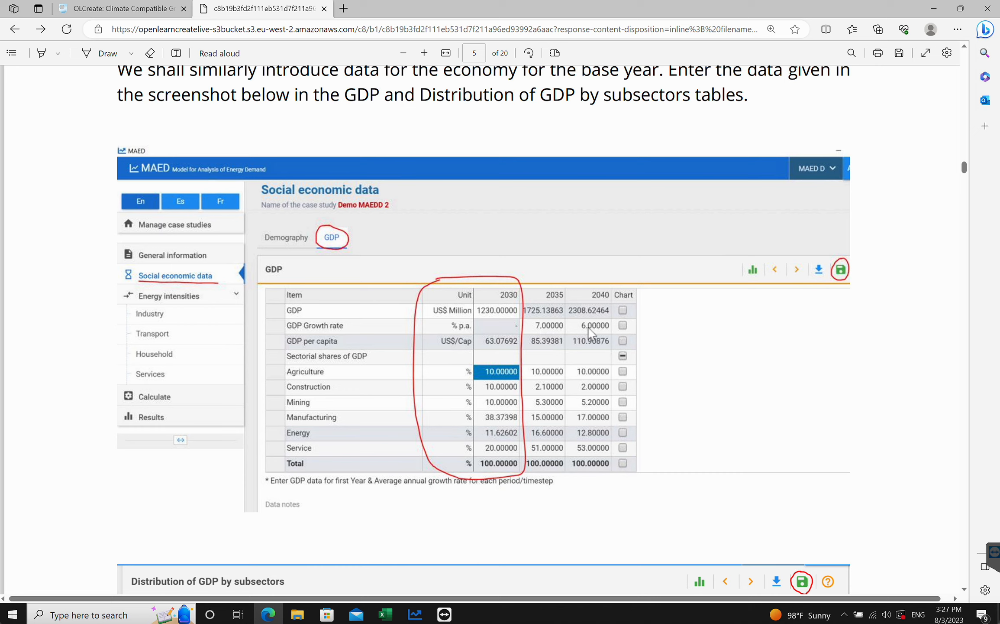
click(414, 614)
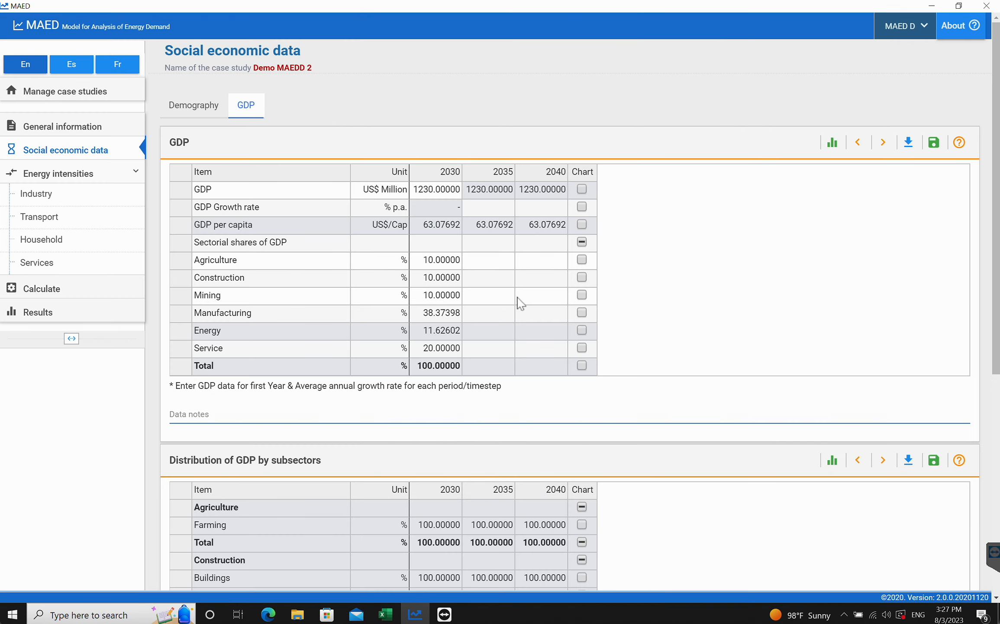
click(483, 207)
text(7)
click(543, 209)
text(6)
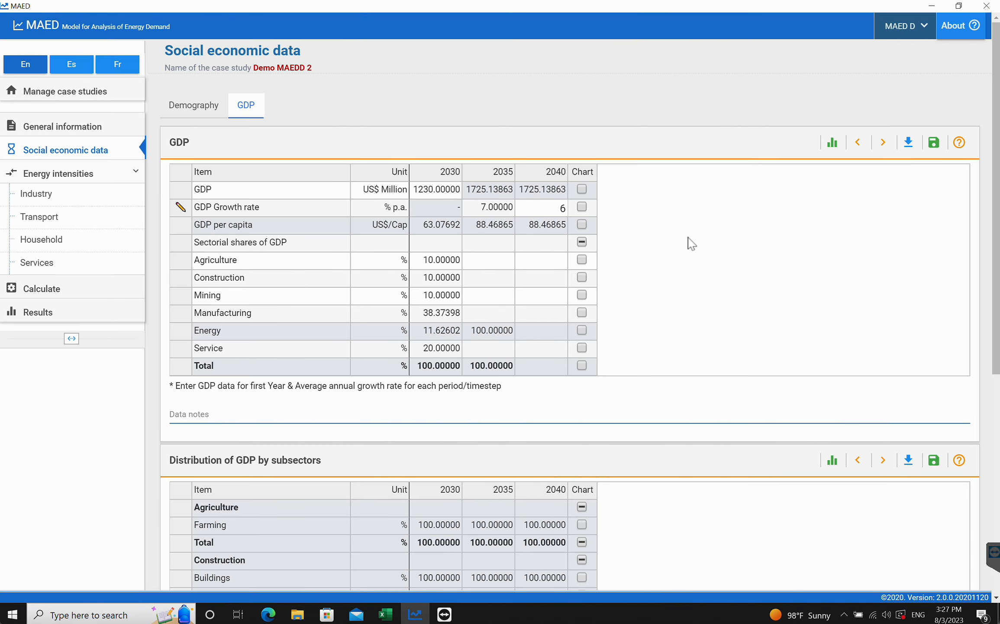
click(934, 142)
click(496, 246)
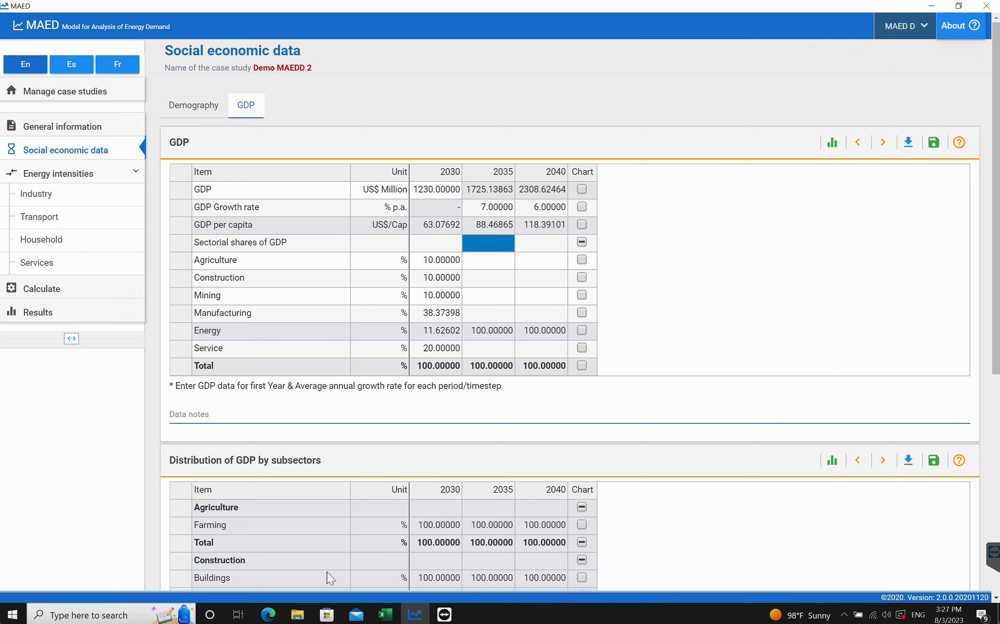
- Enter a 10% agriculture share for both 2035 and 2040 and save
click(271, 615)
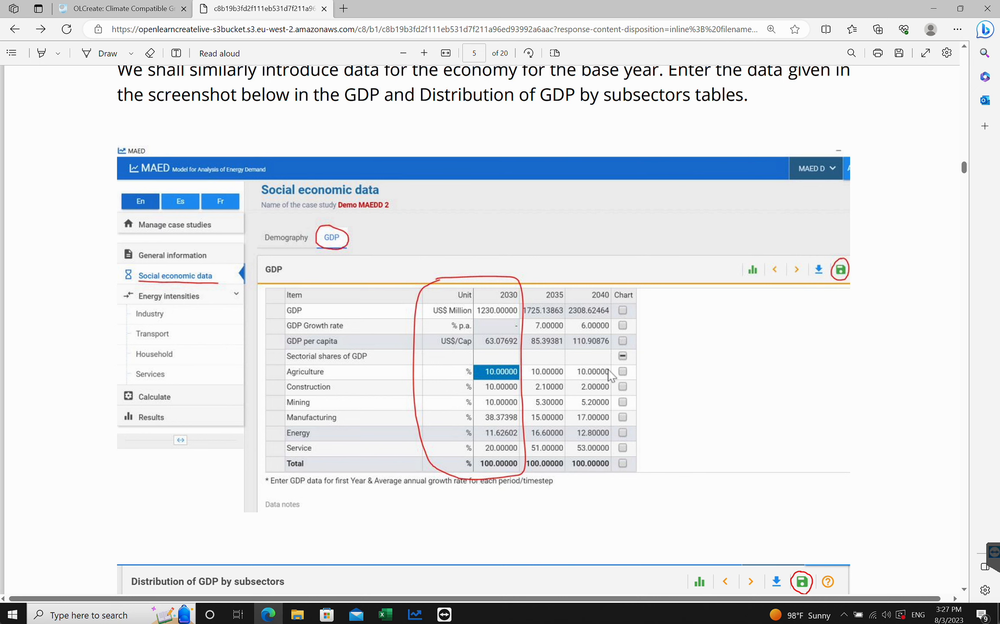
click(414, 614)
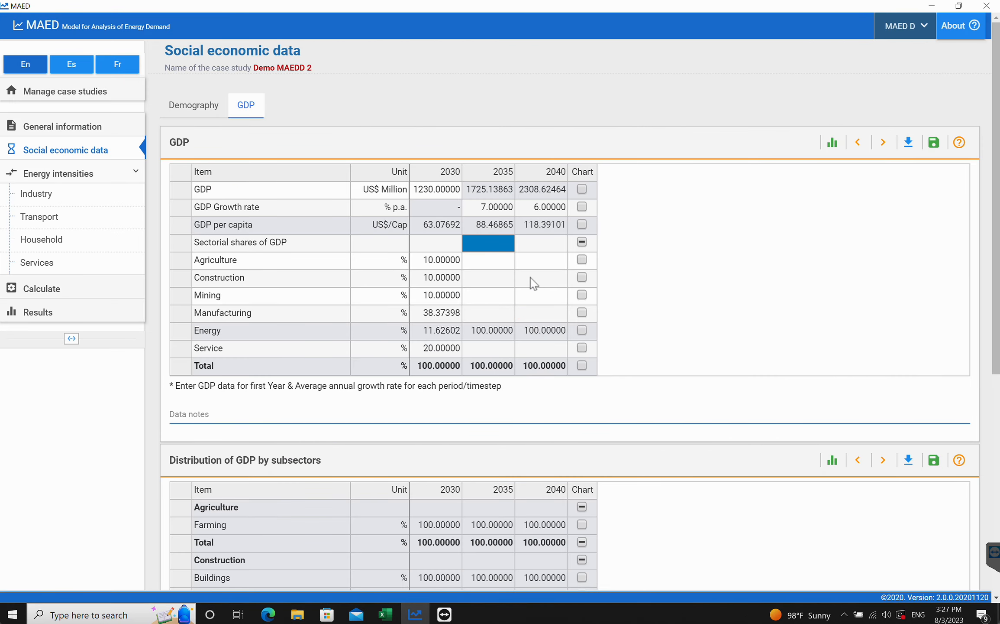
click(499, 260)
text(10)
click(547, 265)
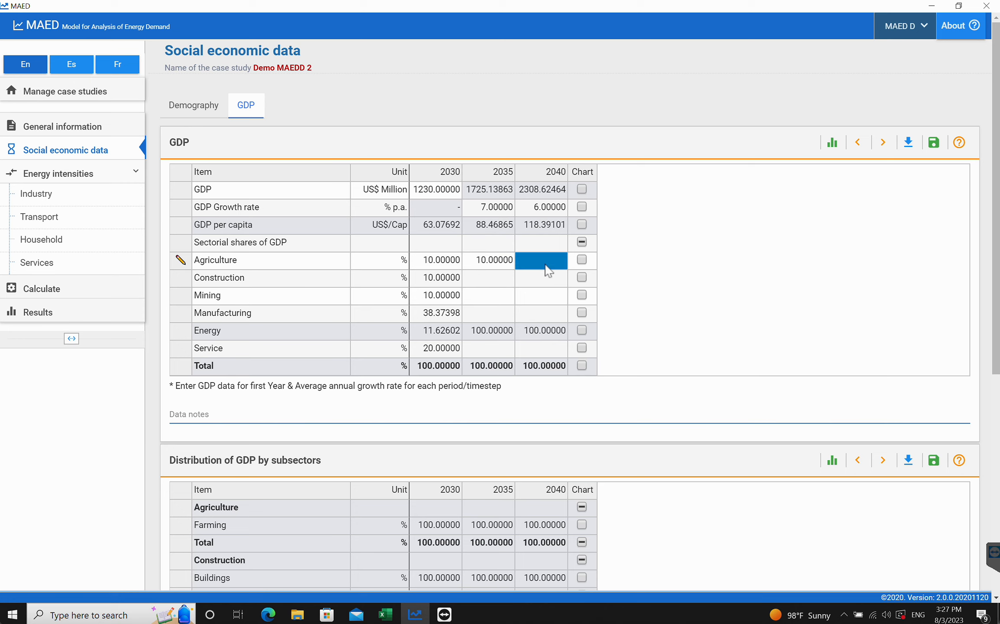
text(10)
click(934, 143)
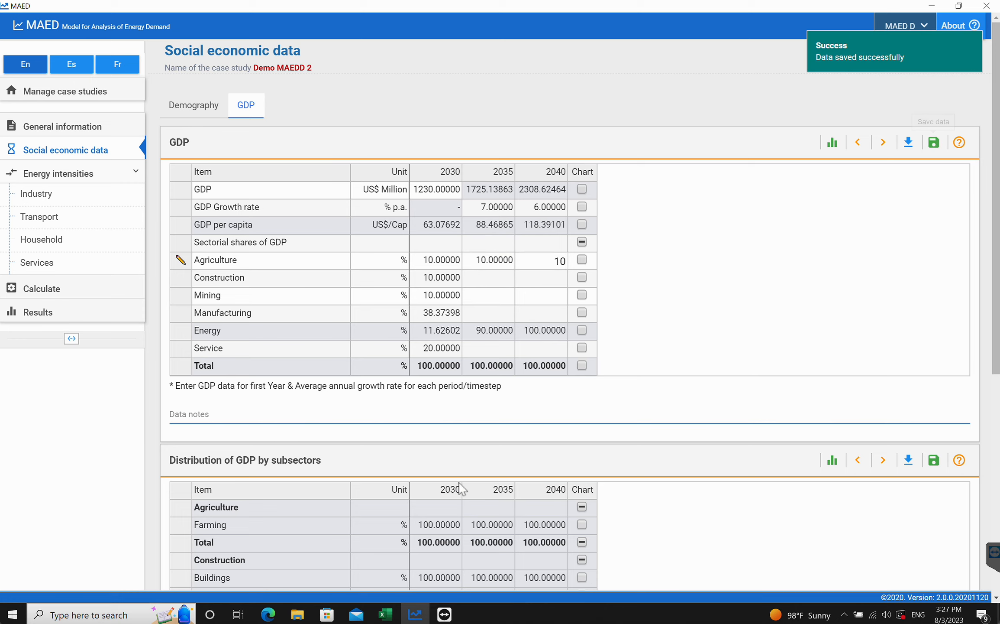
- Enter construction shares of 2.1% for 2035 and 2% for 2040 and save
click(268, 614)
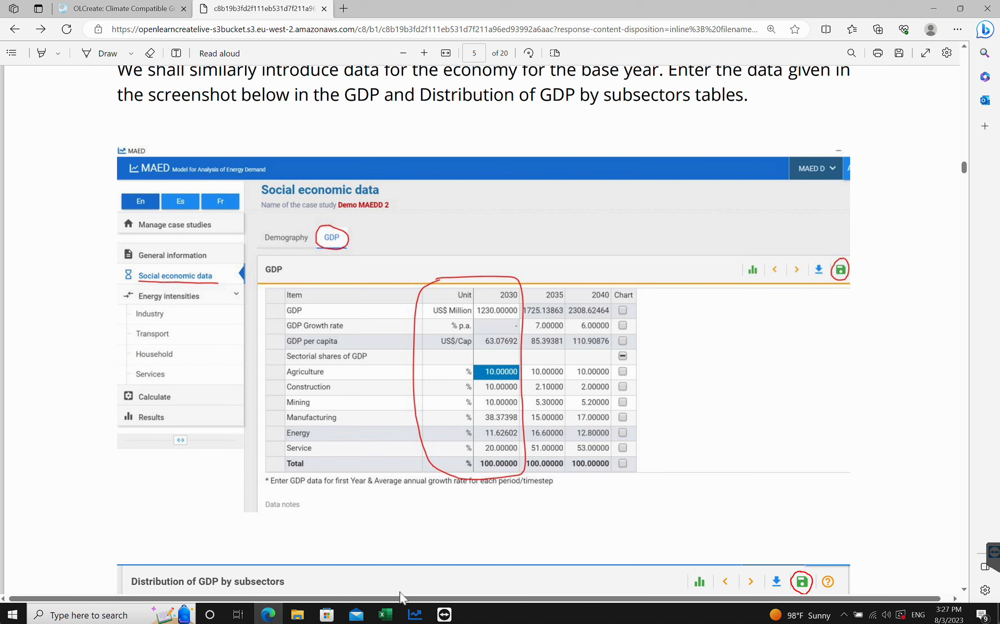
click(414, 614)
click(934, 143)
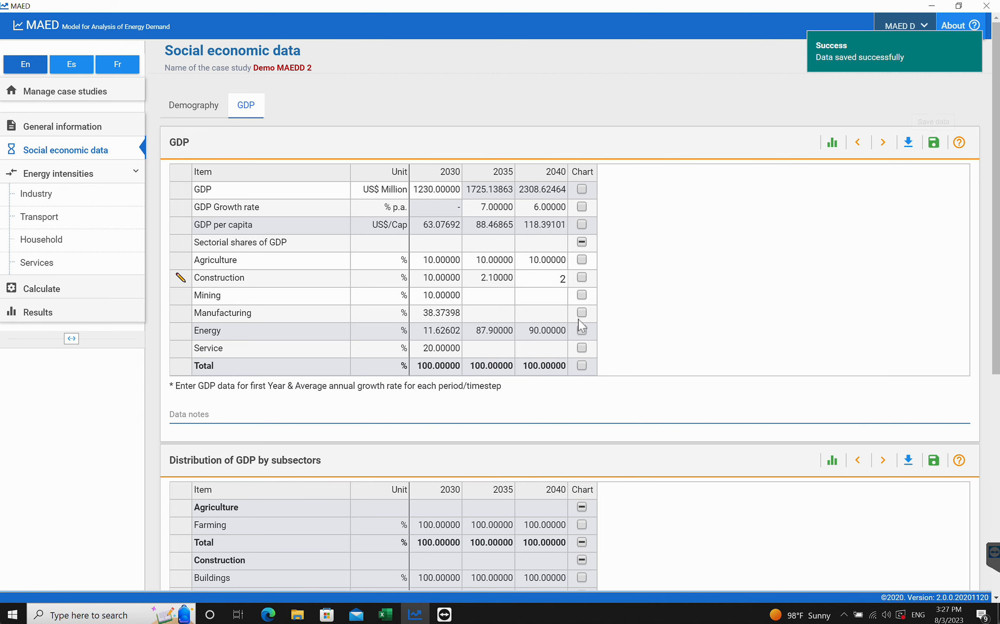
- Enter mining shares of 5.3% for 2035 and 5.2% for 2040 and save
click(476, 297)
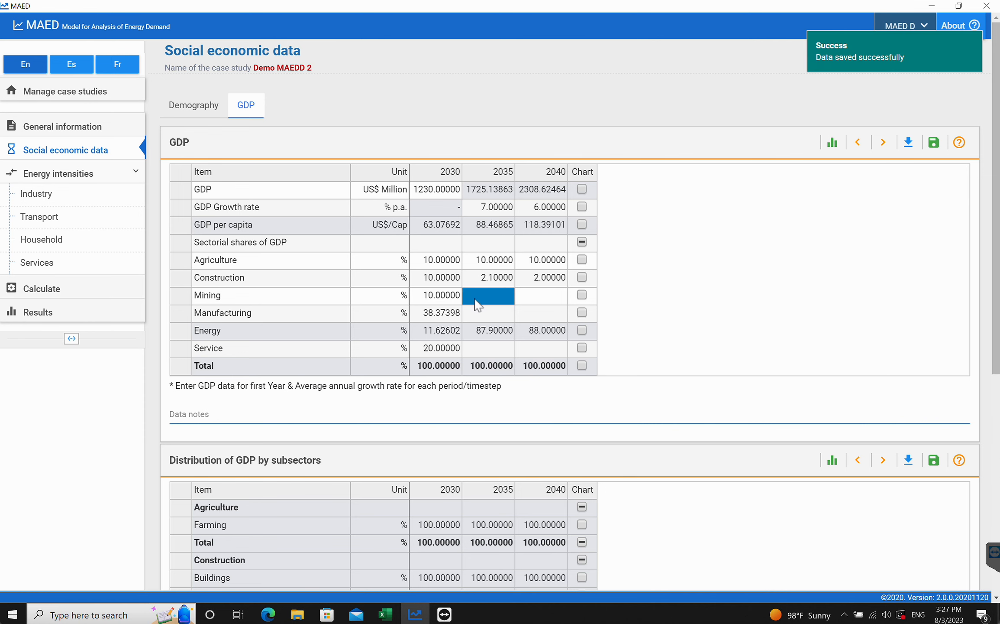
click(272, 612)
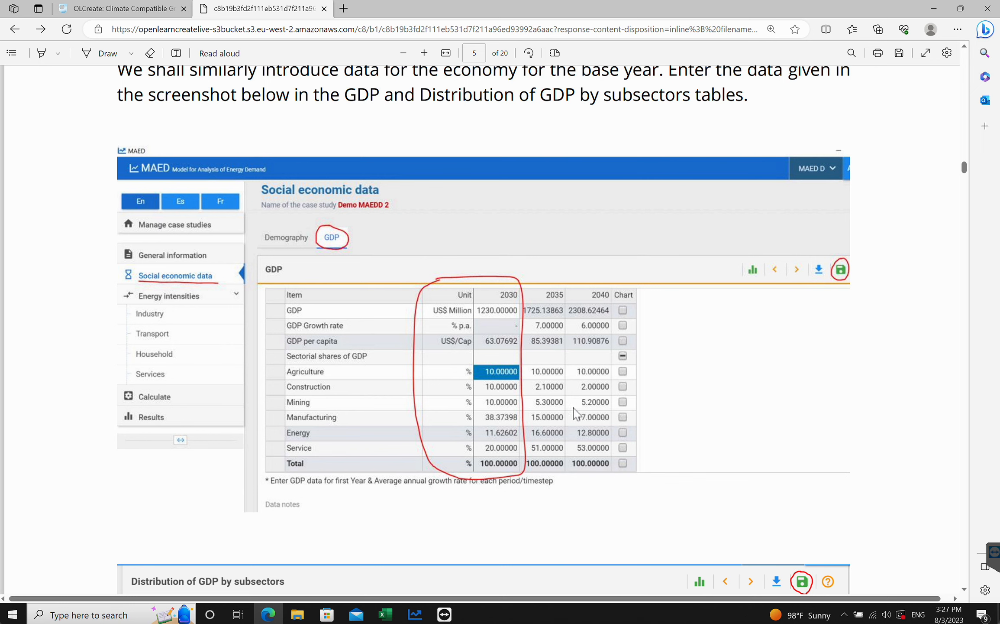
click(415, 614)
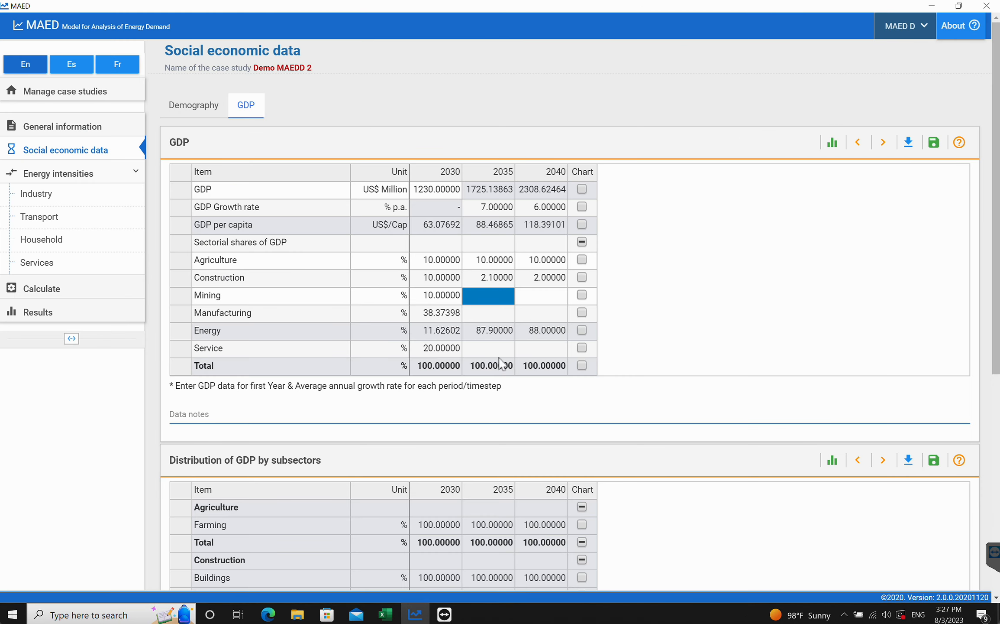
text(5.3)
click(543, 296)
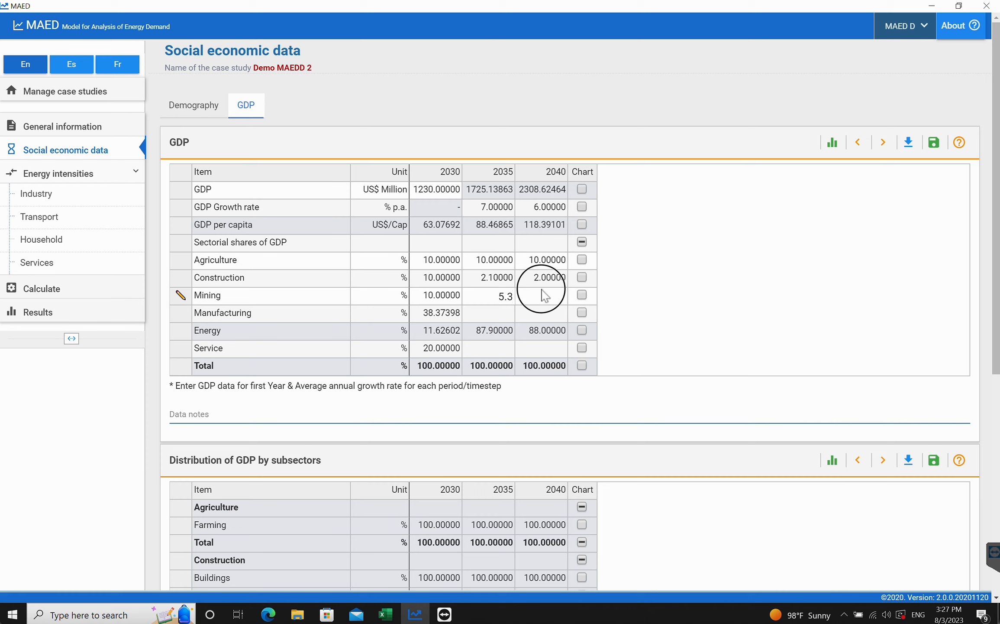
text(5.2)
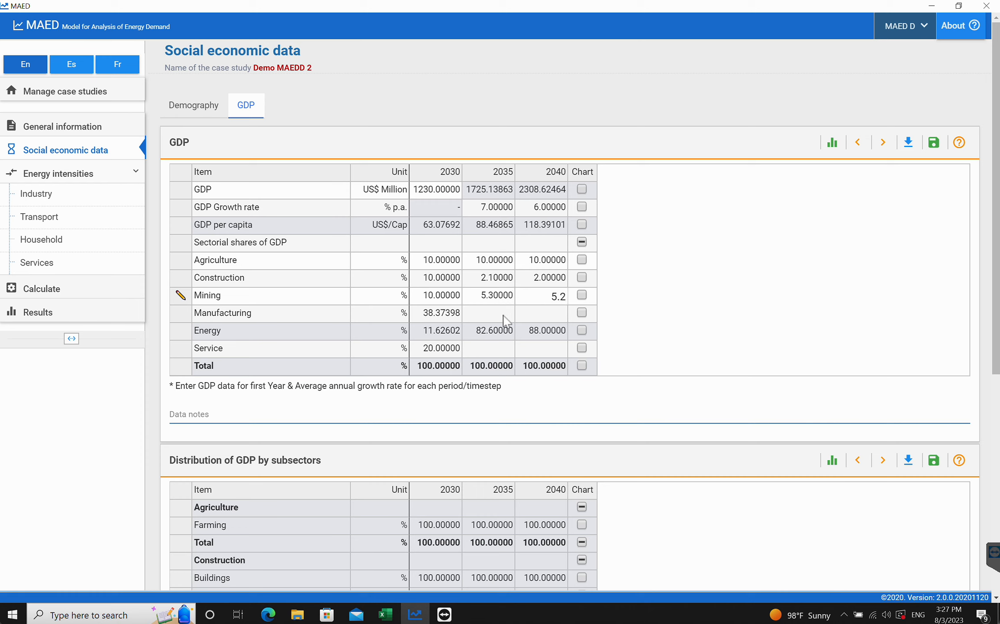
click(502, 314)
click(934, 142)
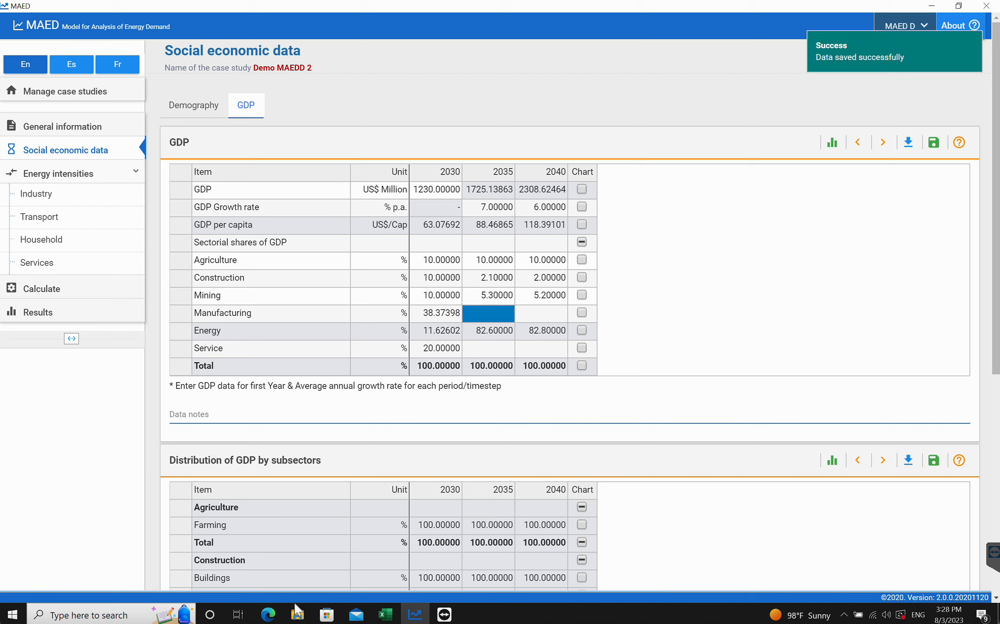
- Enter manufacturing shares of 15% for 2035 and 17% for 2040 and save
click(268, 614)
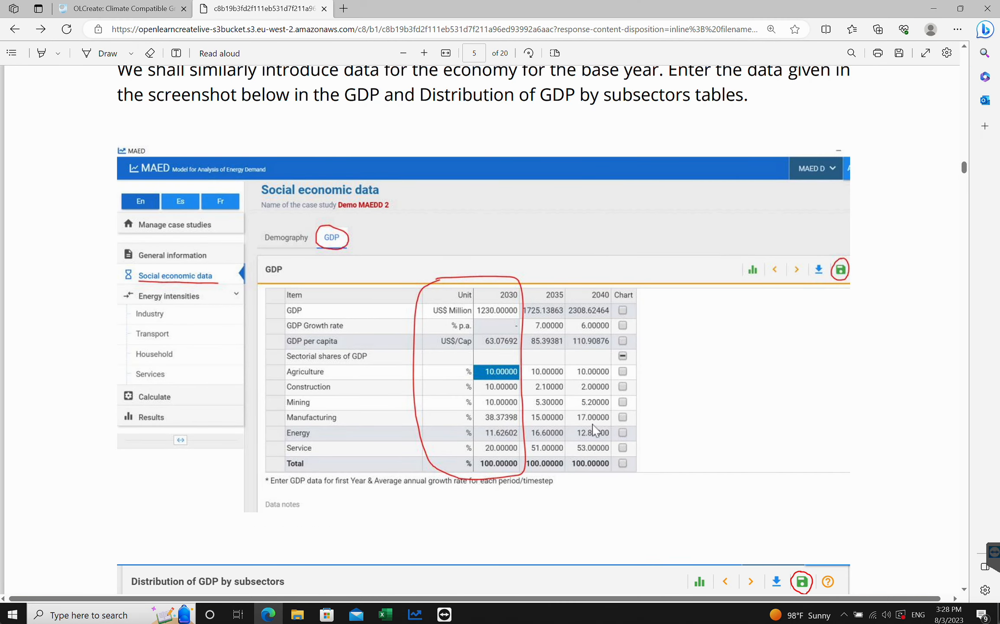
click(415, 614)
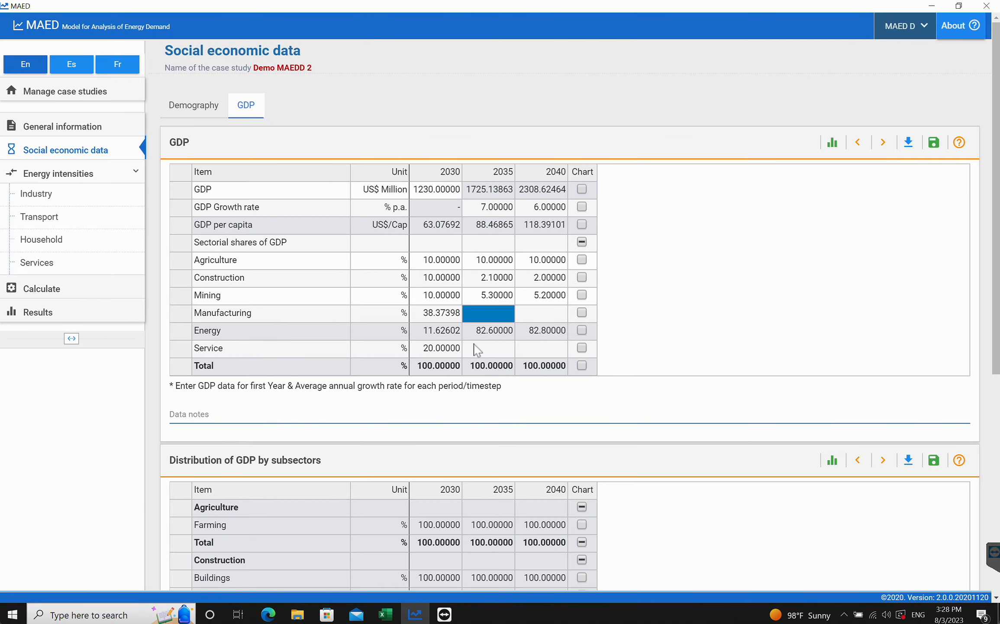
text(15)
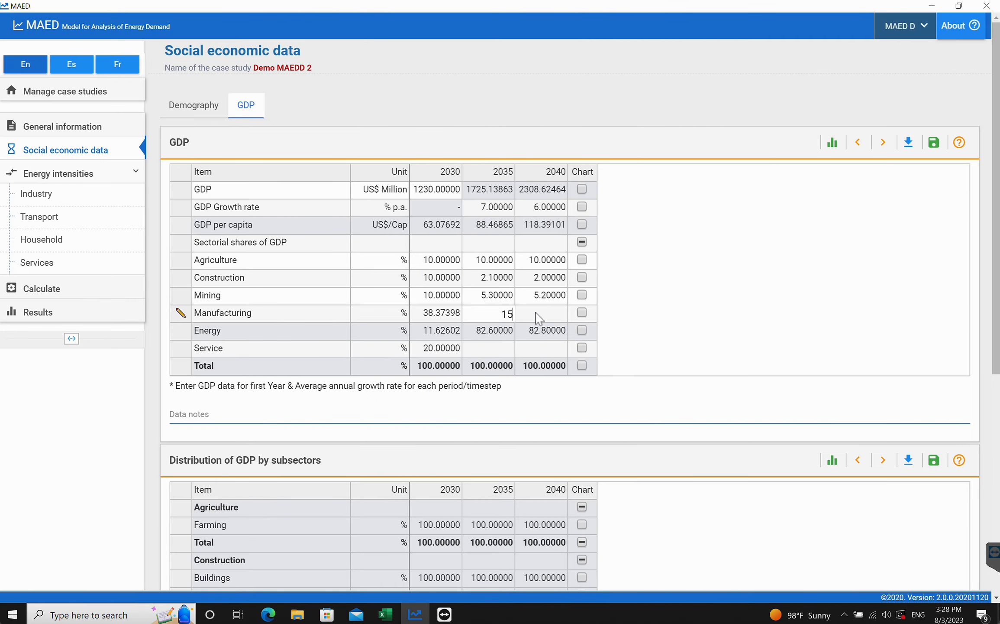
text(17)
click(933, 147)
- Enter service shares of 51% for 2035 and 53% for 2040 and save the GDP table
click(268, 614)
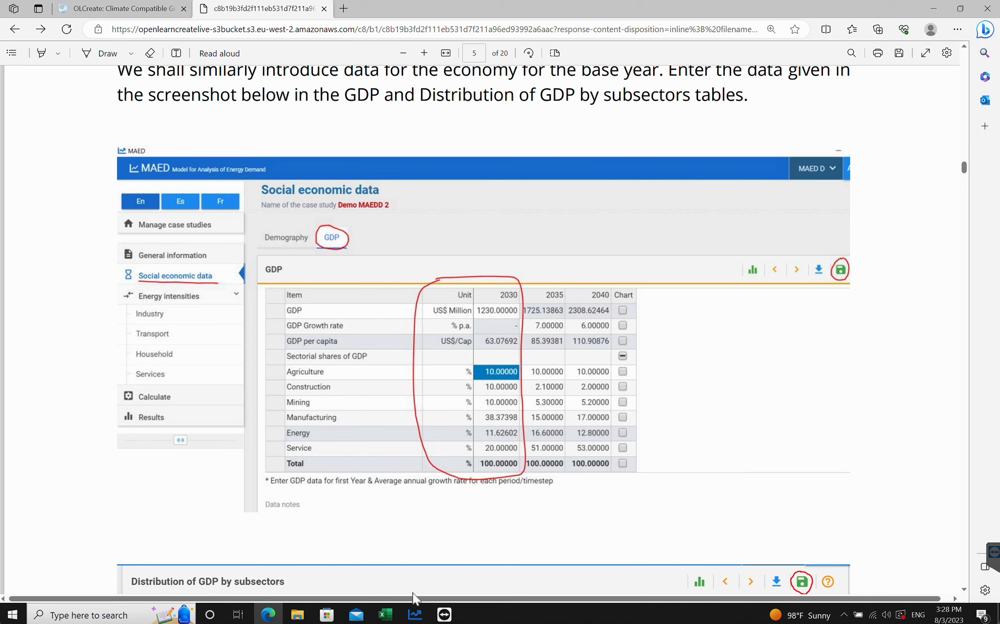
click(415, 614)
click(483, 346)
text(51)
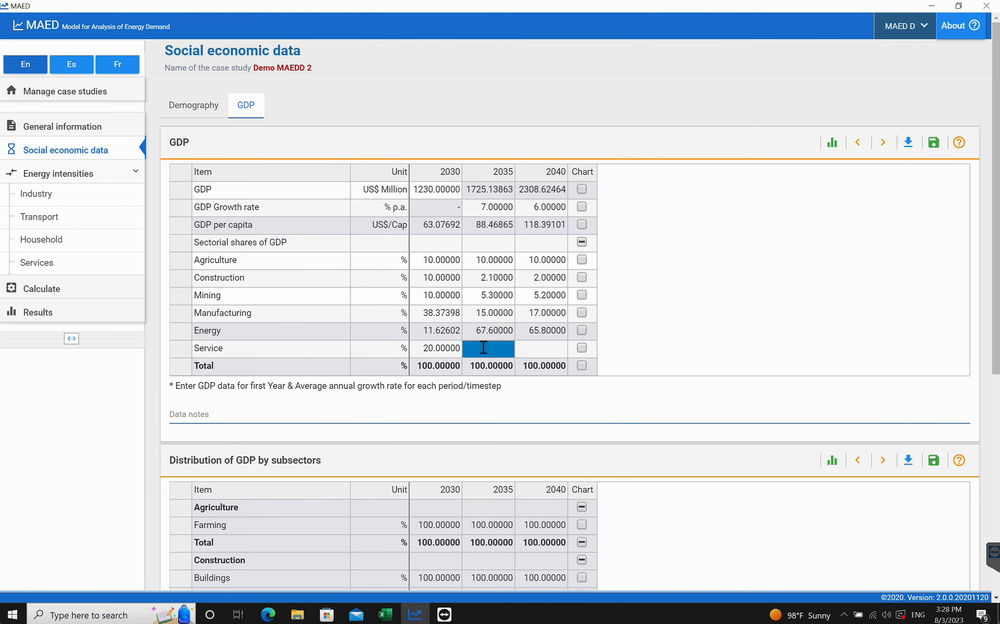
click(530, 349)
text(53)
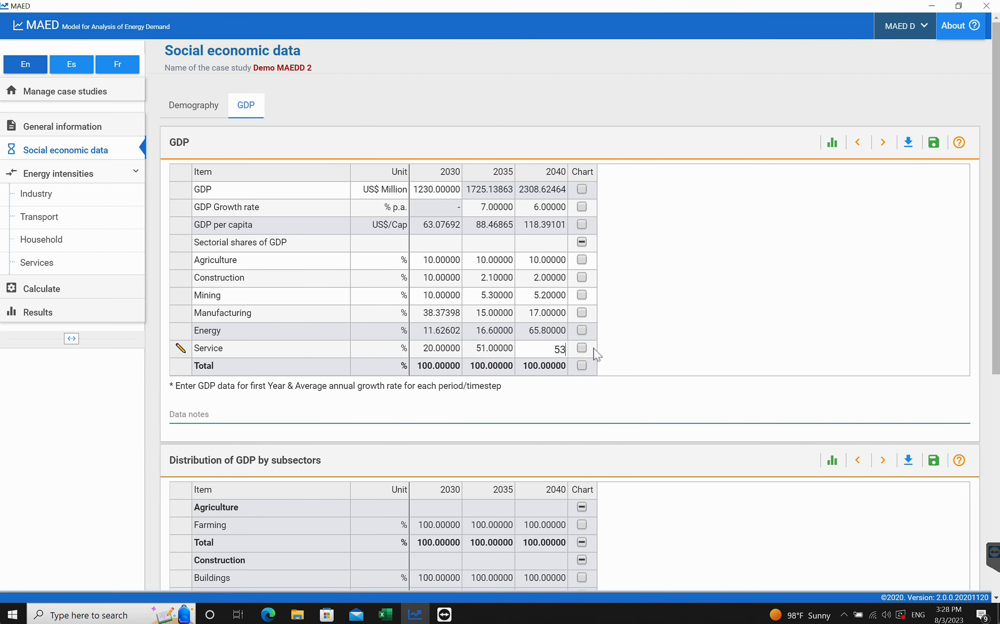
click(538, 374)
click(933, 147)
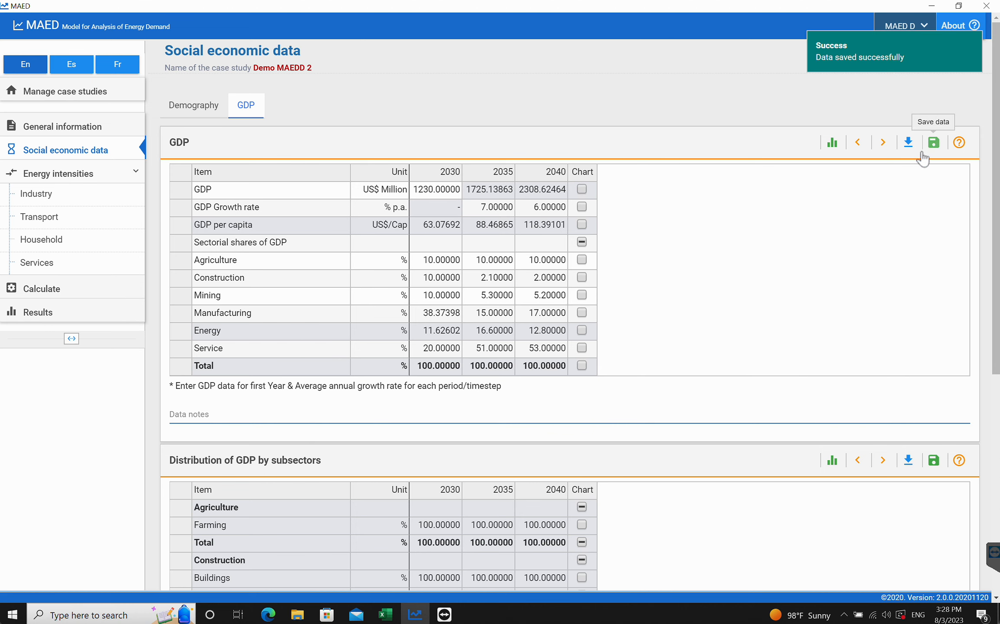
- Compare the tutorial's Distribution of GDP by subsectors table with the one in the case study
click(268, 614)
scroll(405, 407, down, 10)
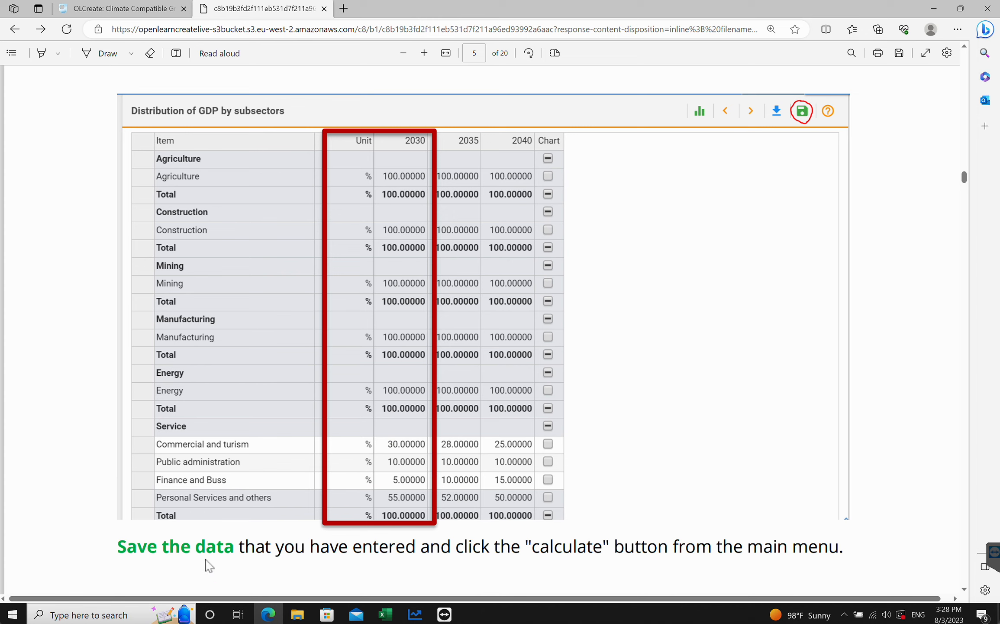
click(412, 614)
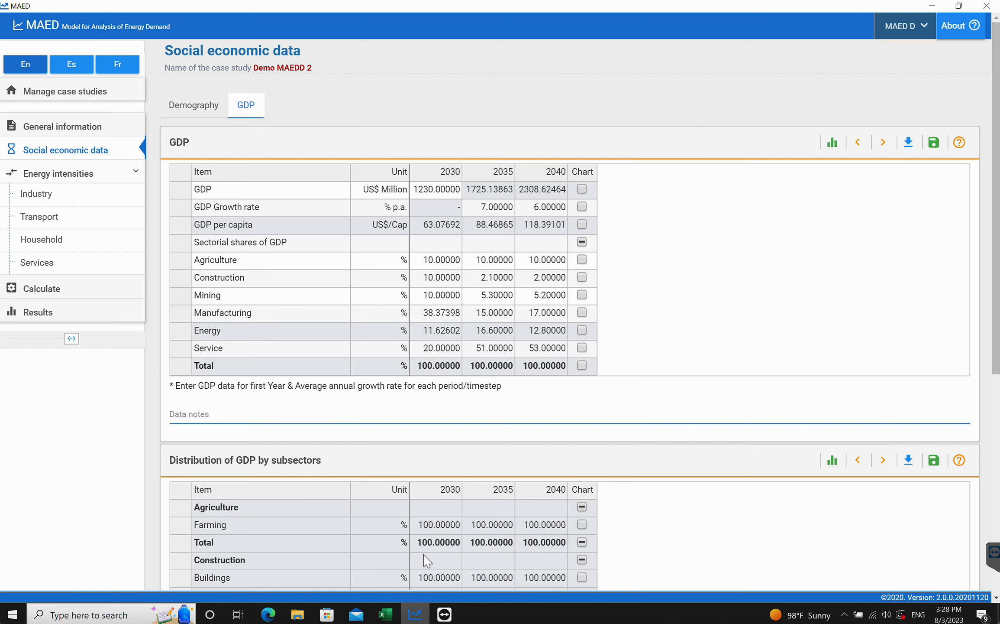
scroll(494, 324, down, 5)
scroll(496, 326, down, 2)
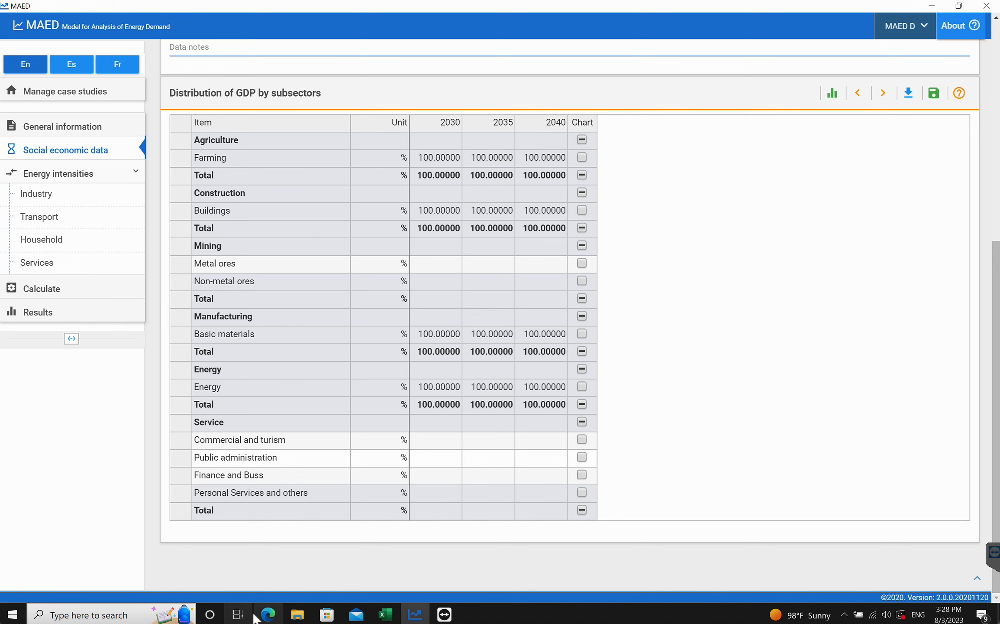
click(269, 614)
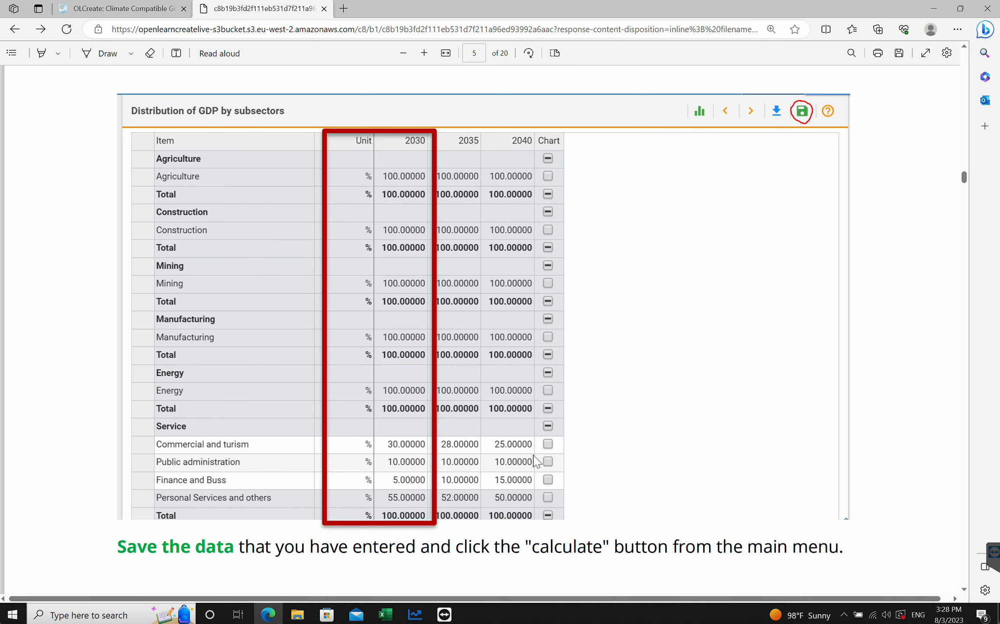
click(415, 614)
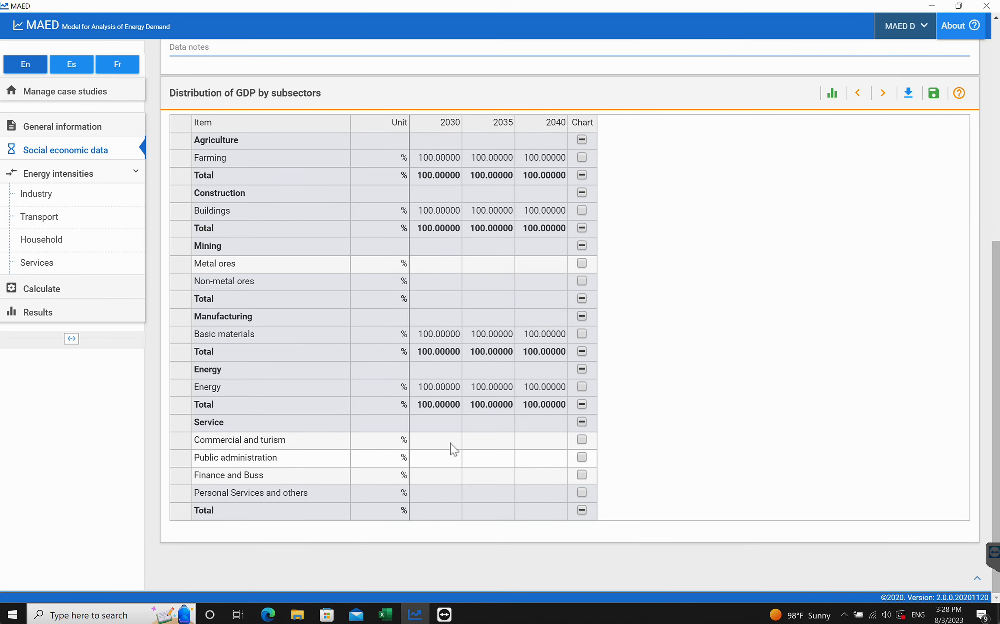
- Enter commercial and tourism shares of 30% for 2030, 28% for 2035 and 25% for 2040 and save
click(431, 446)
text(30)
click(485, 446)
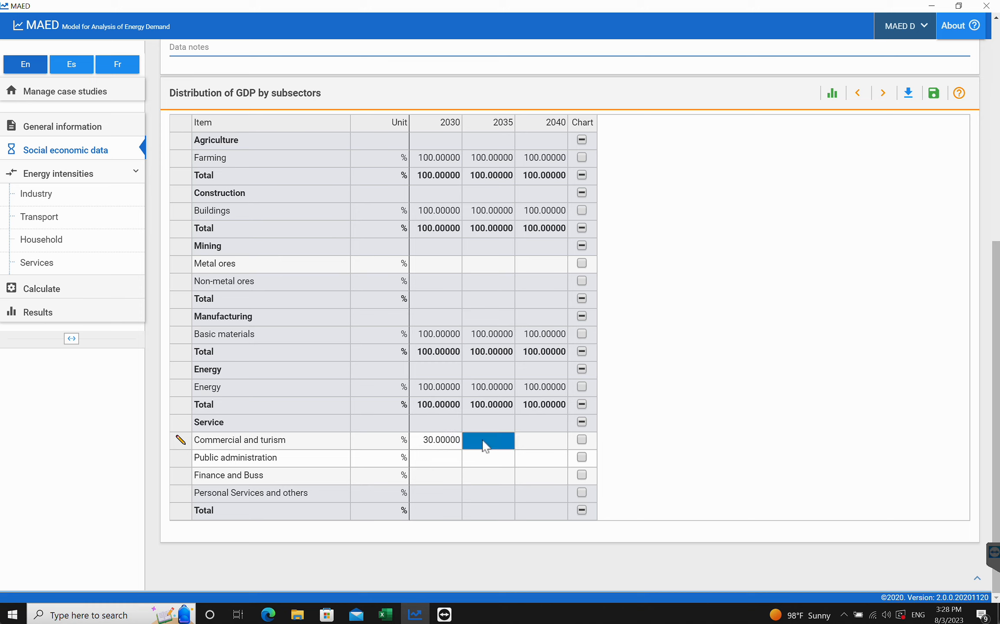
text(28)
click(541, 449)
text(25)
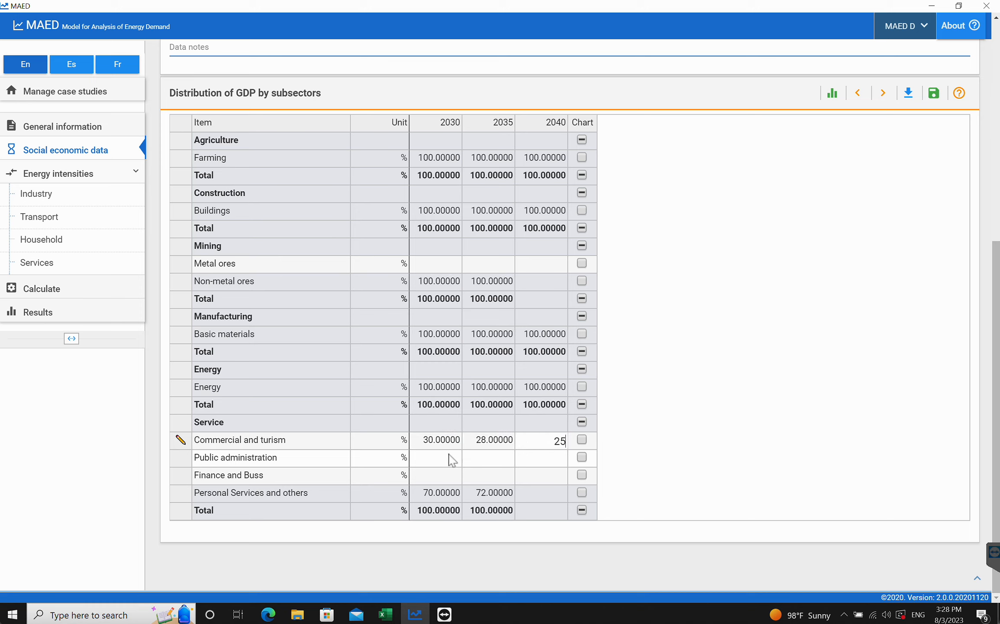
click(446, 458)
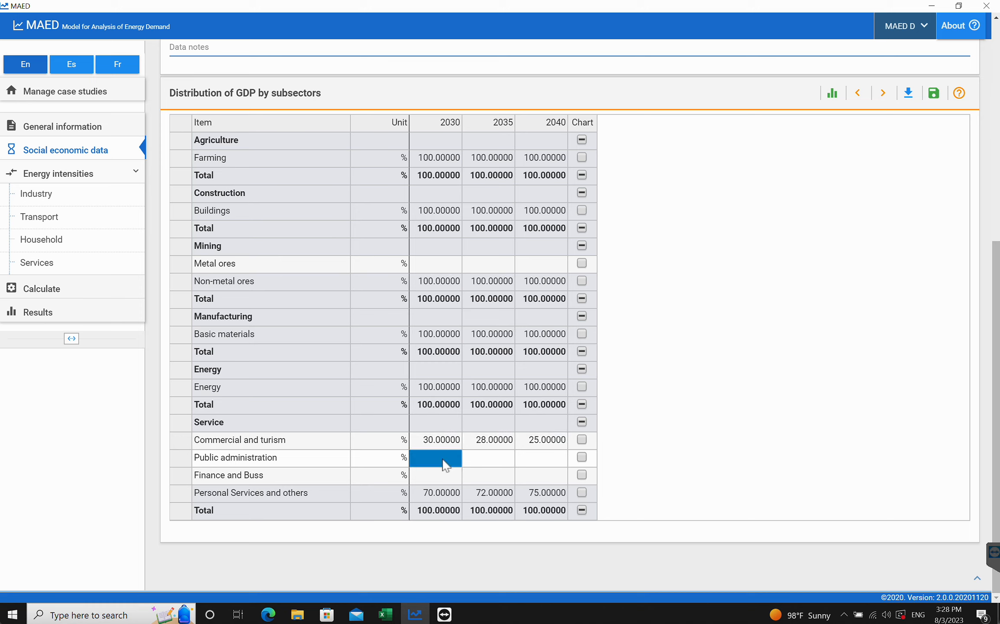
click(934, 93)
- Enter public administration shares of 10% for 2030, 2035 and 2040 and save
click(269, 615)
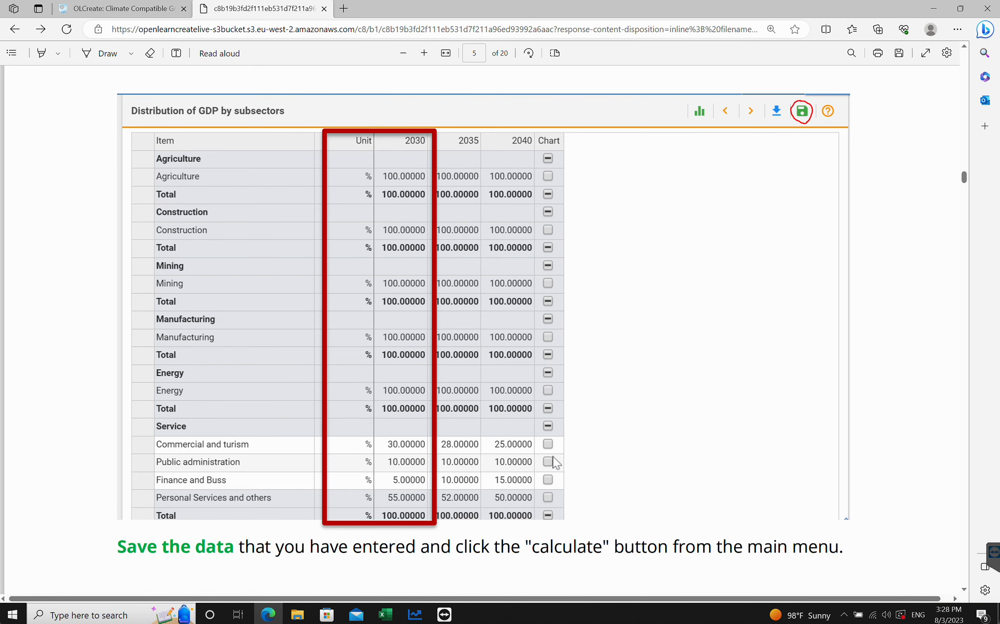
click(415, 614)
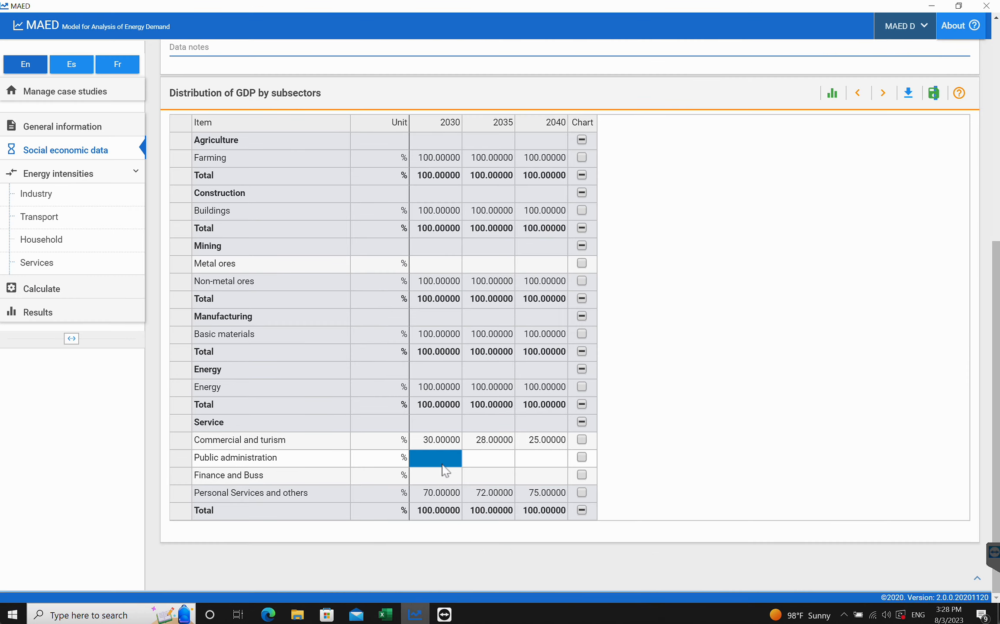
click(444, 459)
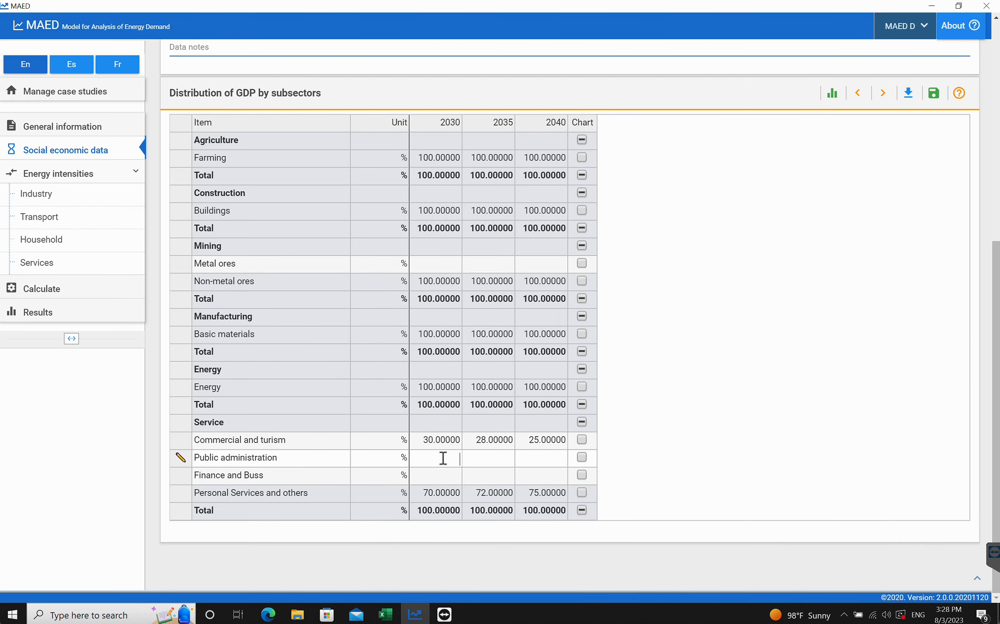
text(10)
key(Tab)
text(10)
click(537, 465)
text(10)
click(435, 475)
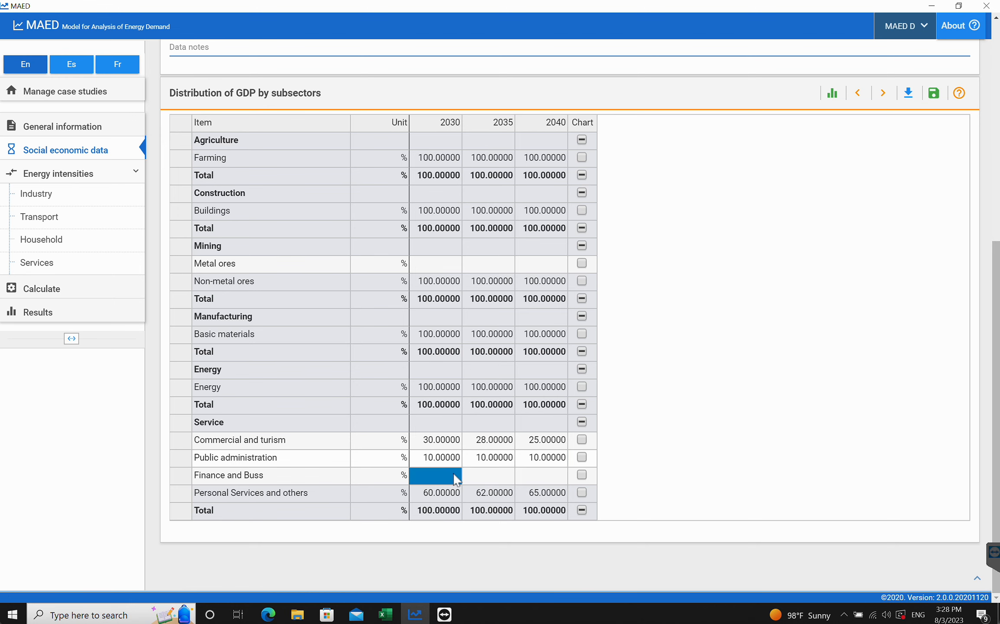
click(934, 93)
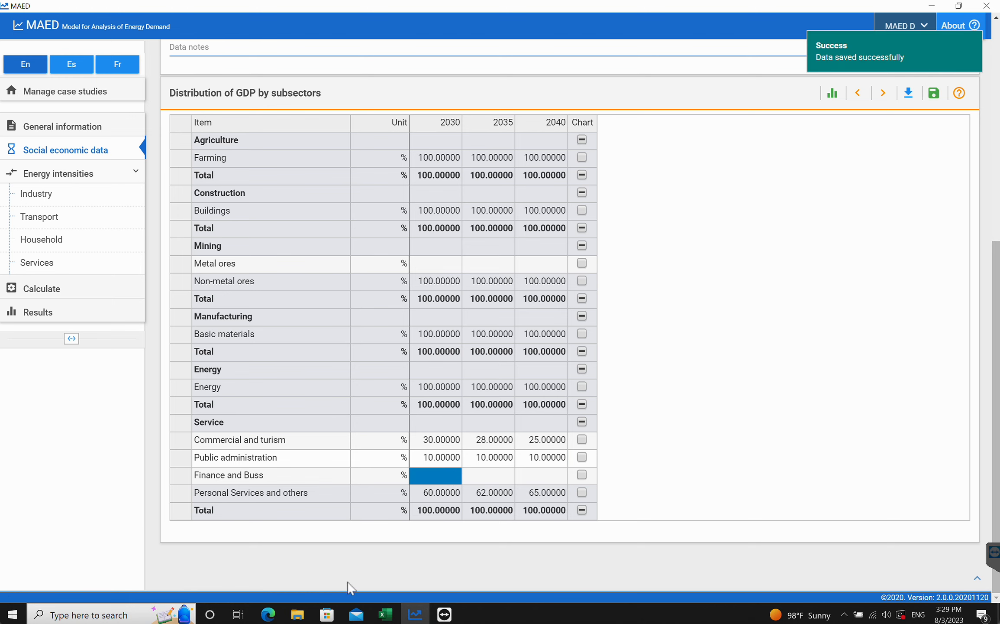
- Enter finance and business shares of 5% for 2030, 10% for 2035 and 15% for 2040 and save
click(267, 615)
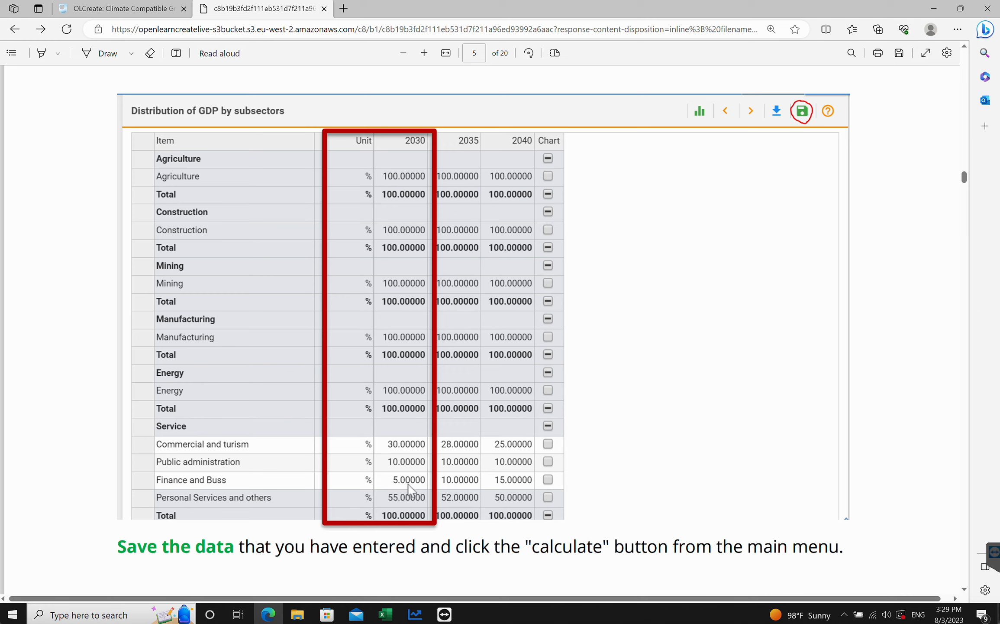
click(414, 614)
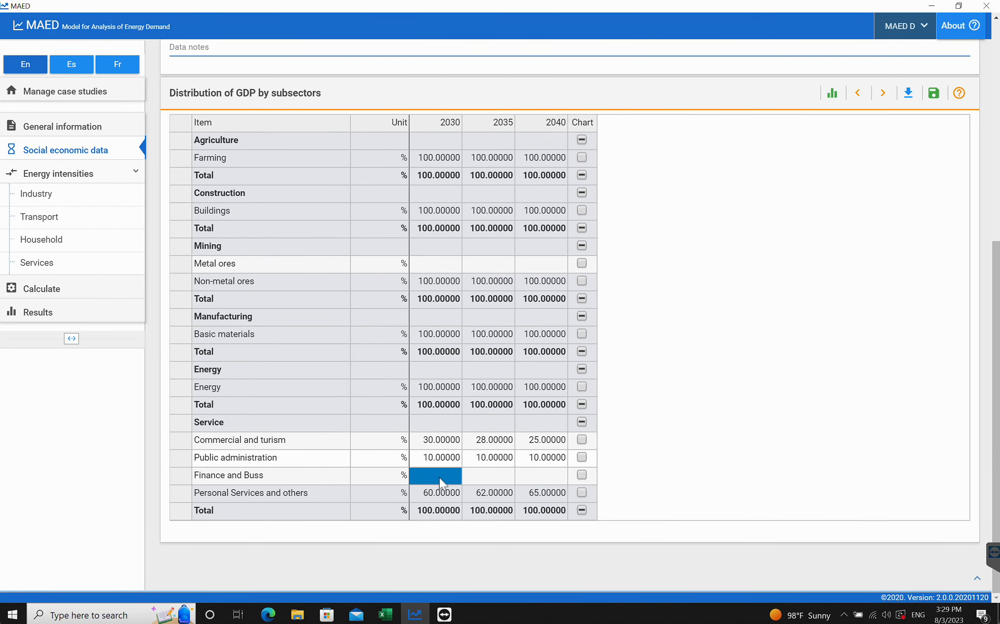
text(5)
click(486, 476)
text(10)
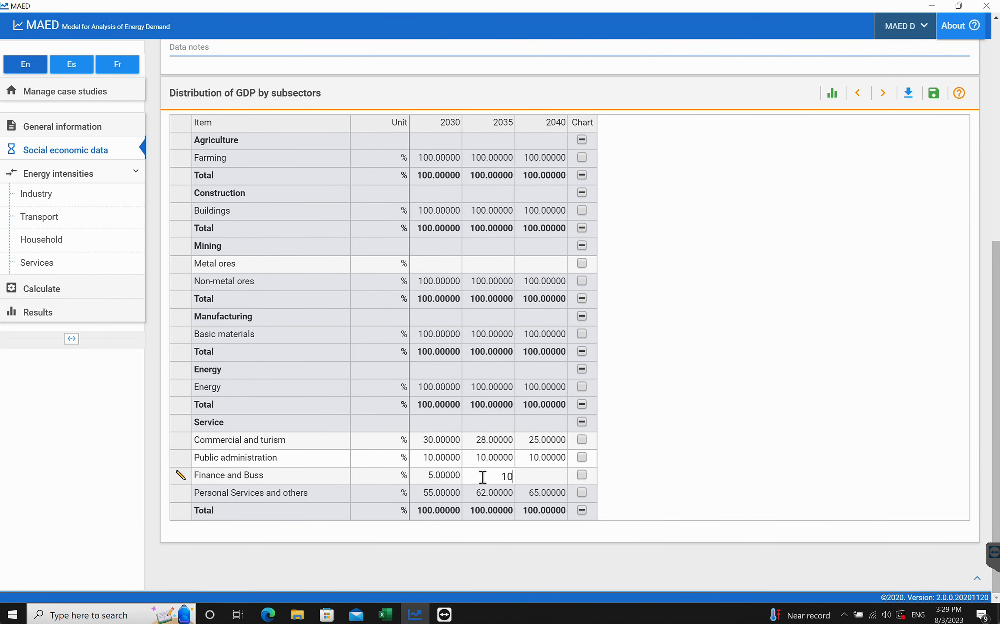
click(544, 480)
text(15)
click(933, 93)
click(536, 511)
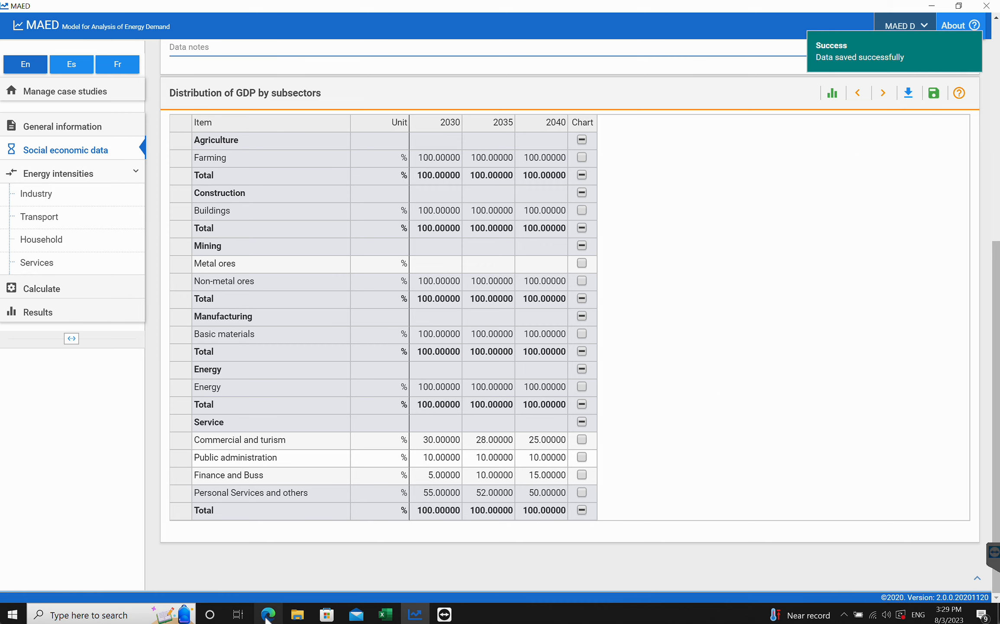
- Run the calculation for the case study
key(alt+Tab)
scroll(389, 395, down, 2)
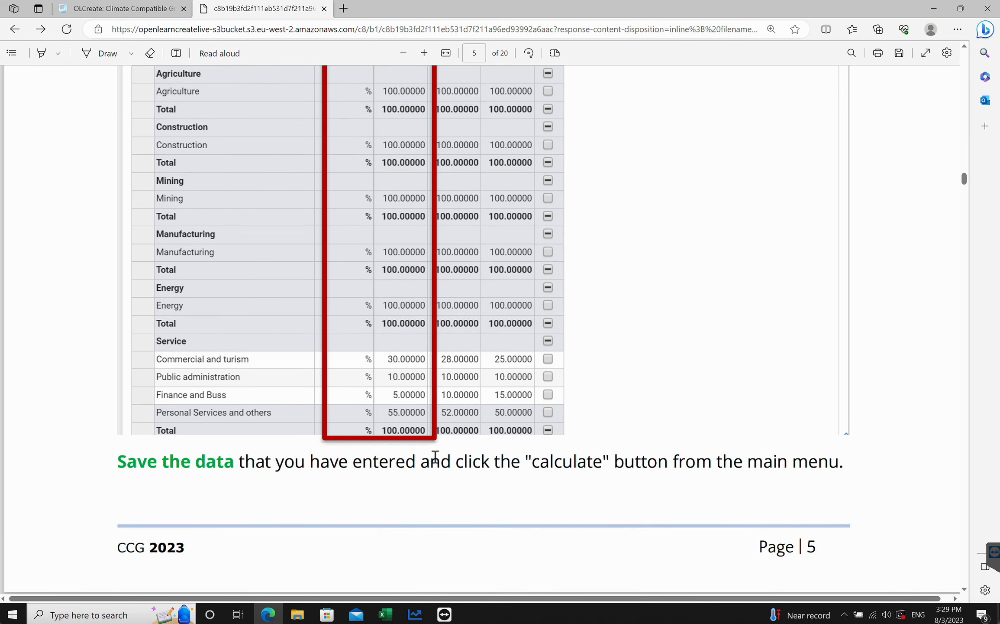
click(415, 614)
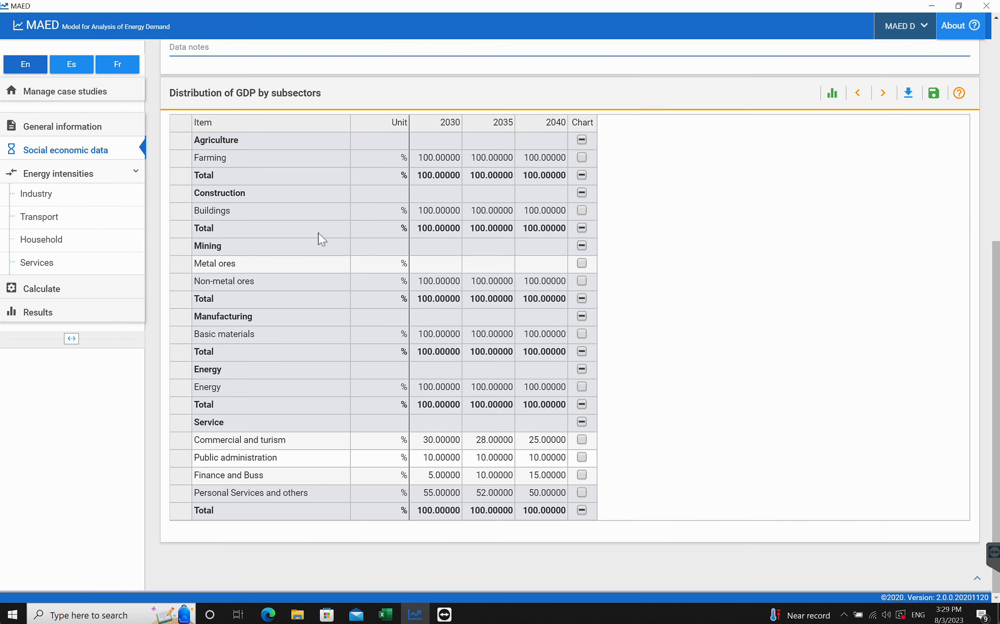
click(43, 289)
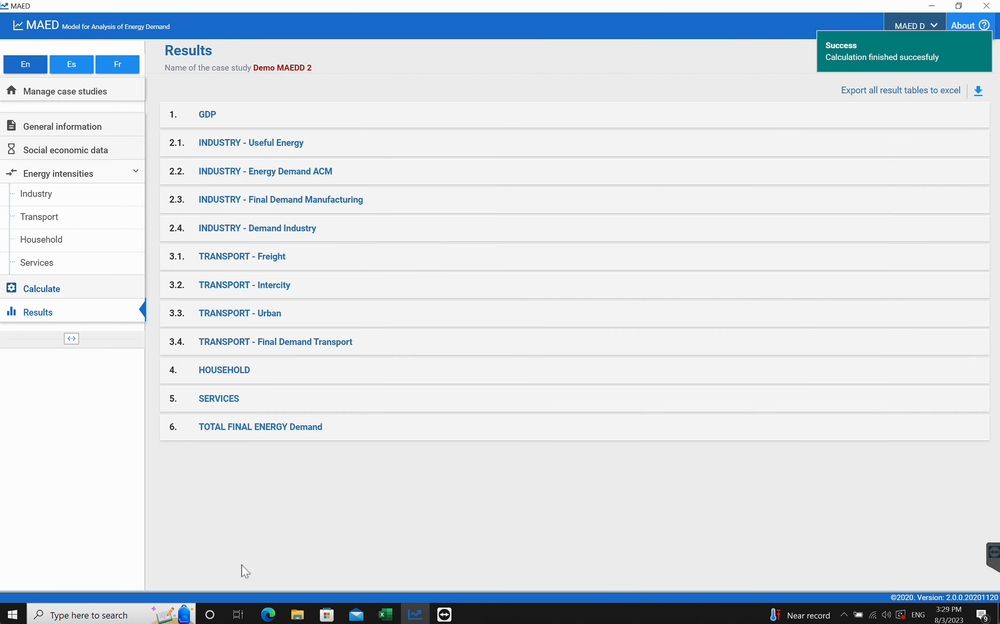
- Review the tutorial's GDP screenshot and instructions around the Calculate step
click(268, 614)
scroll(395, 454, down, 15)
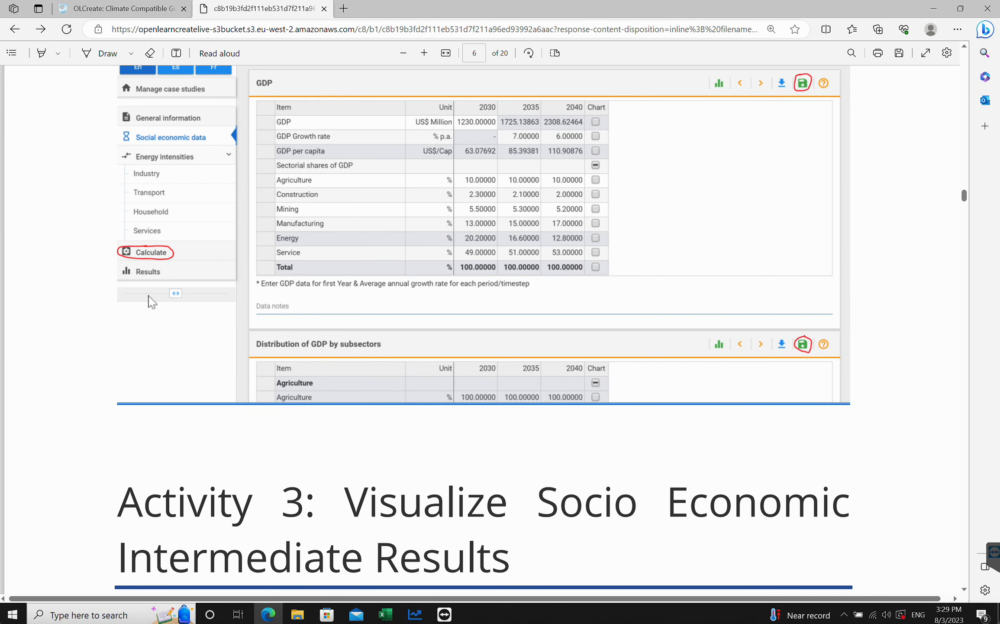
scroll(240, 338, up, 3)
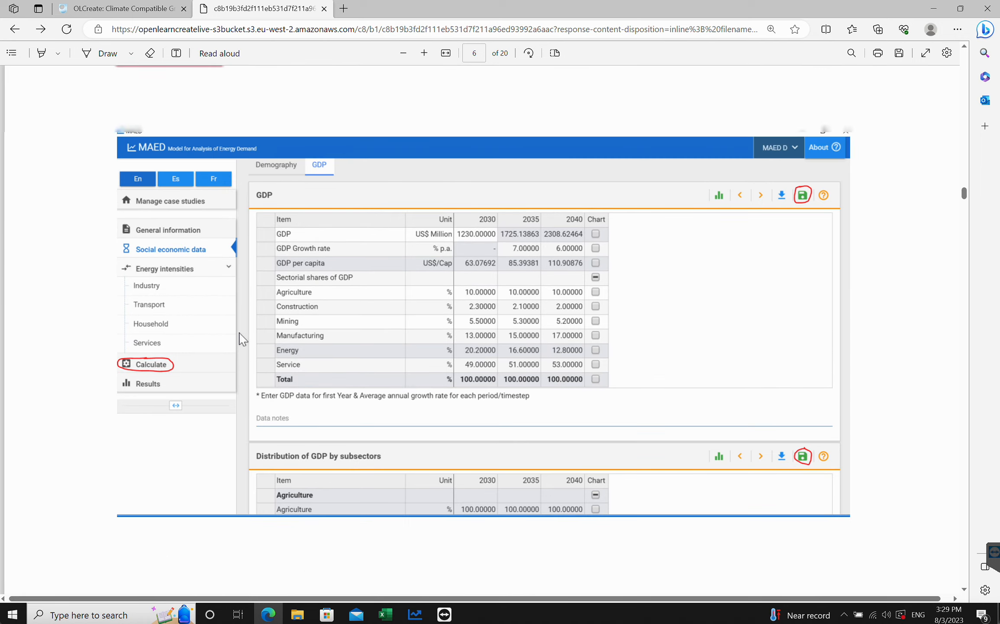
scroll(301, 442, down, 9)
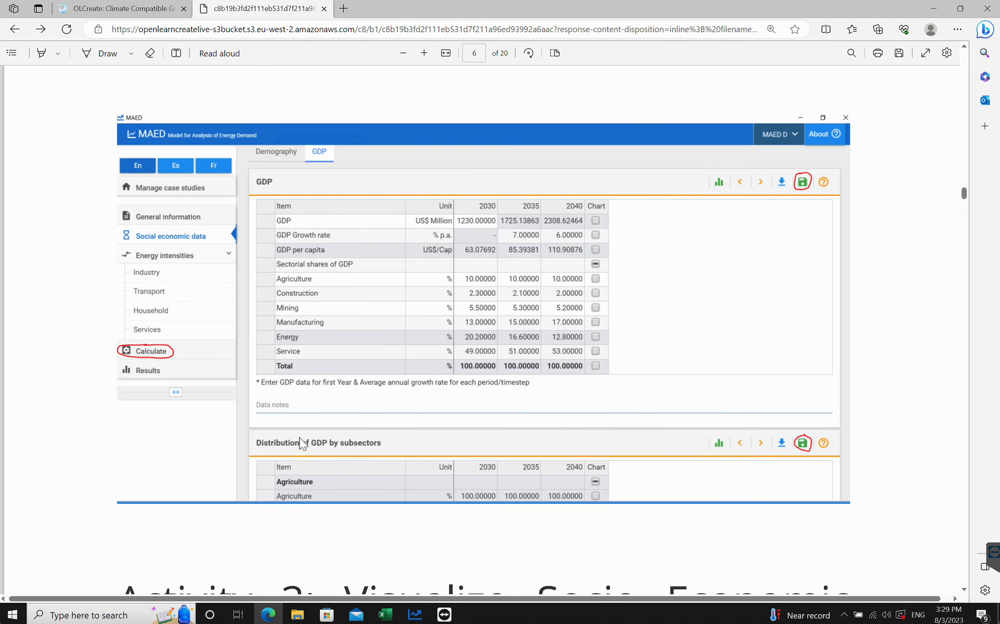
scroll(301, 442, up, 6)
scroll(302, 442, up, 2)
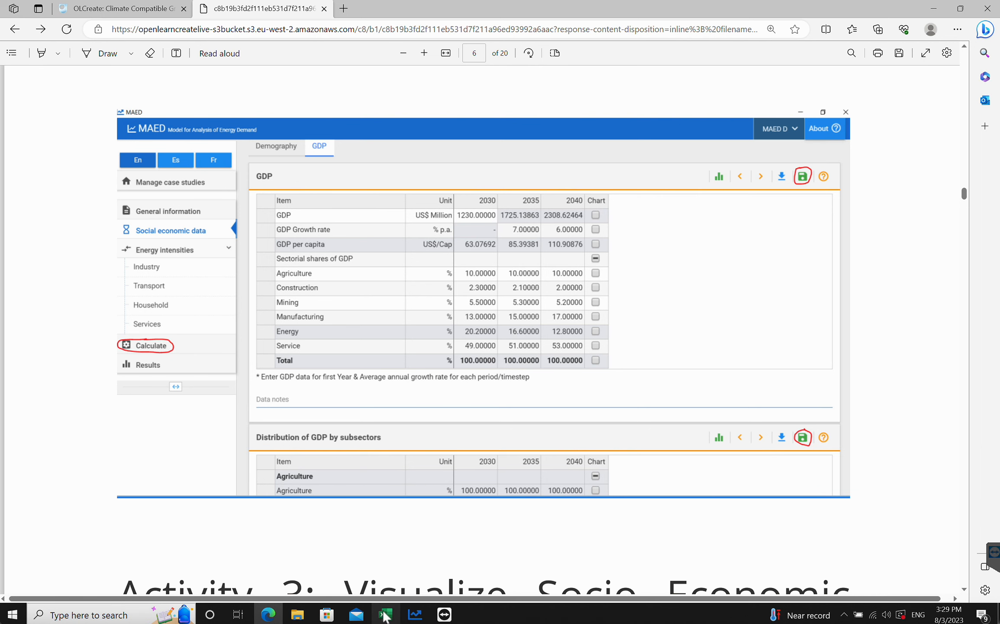
click(415, 614)
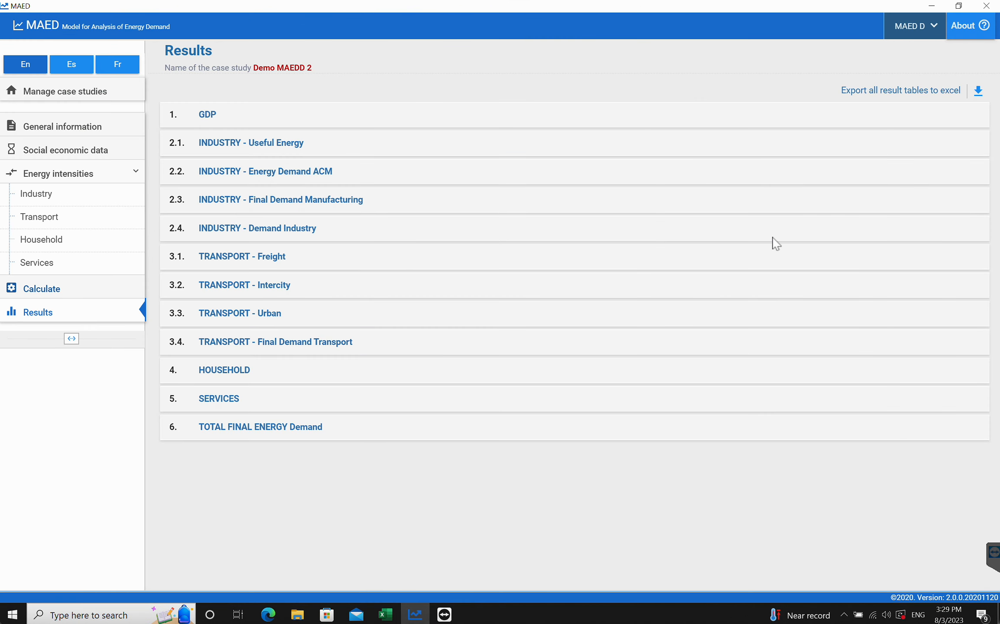
- Open the GDP tab of the socio-economic data and review the entered GDP and subsector tables
click(61, 150)
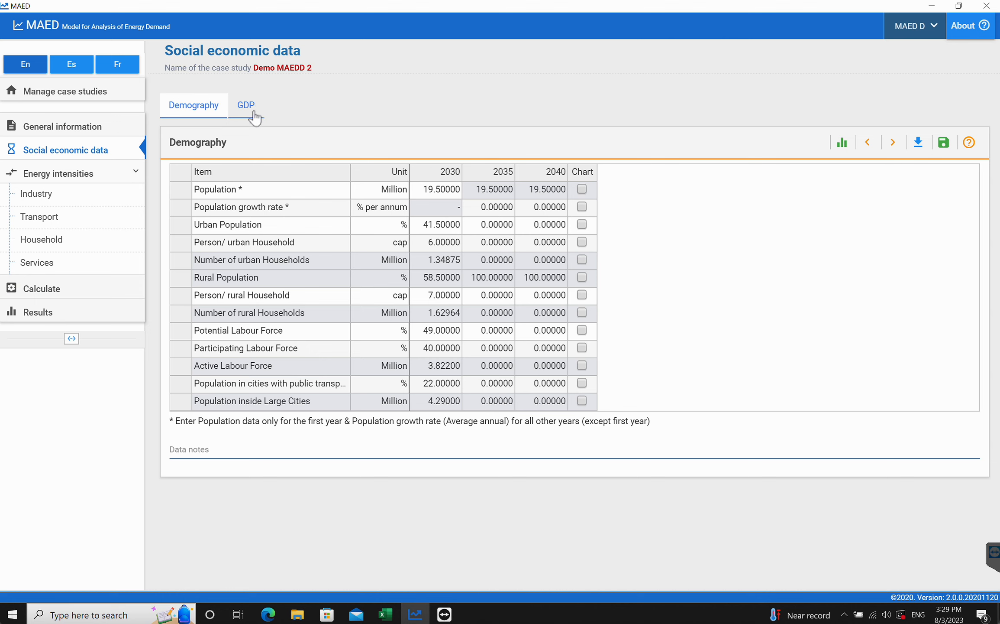
click(252, 114)
scroll(516, 251, down, 8)
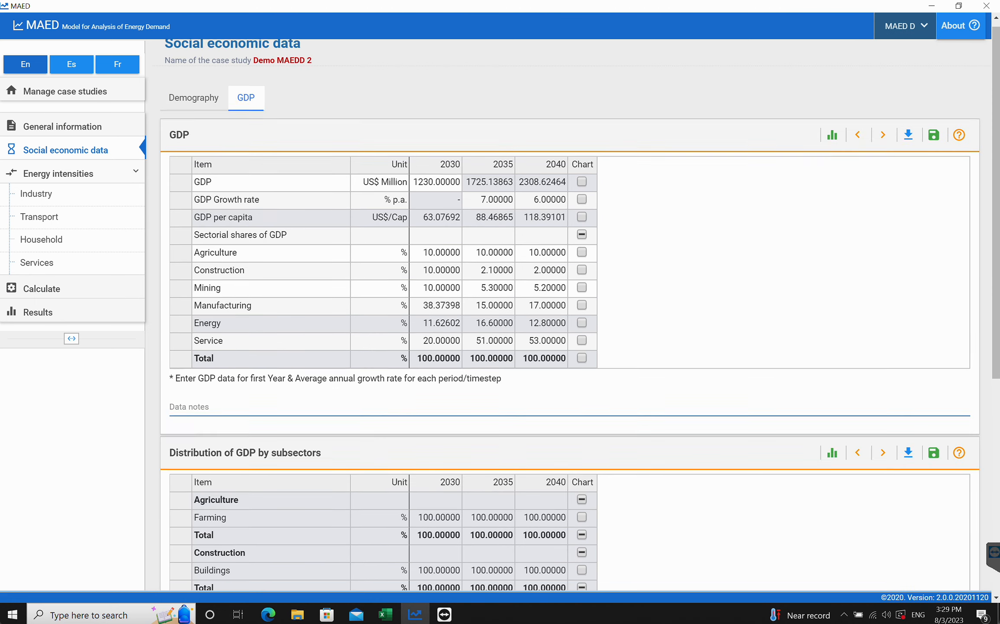
scroll(516, 251, up, 1)
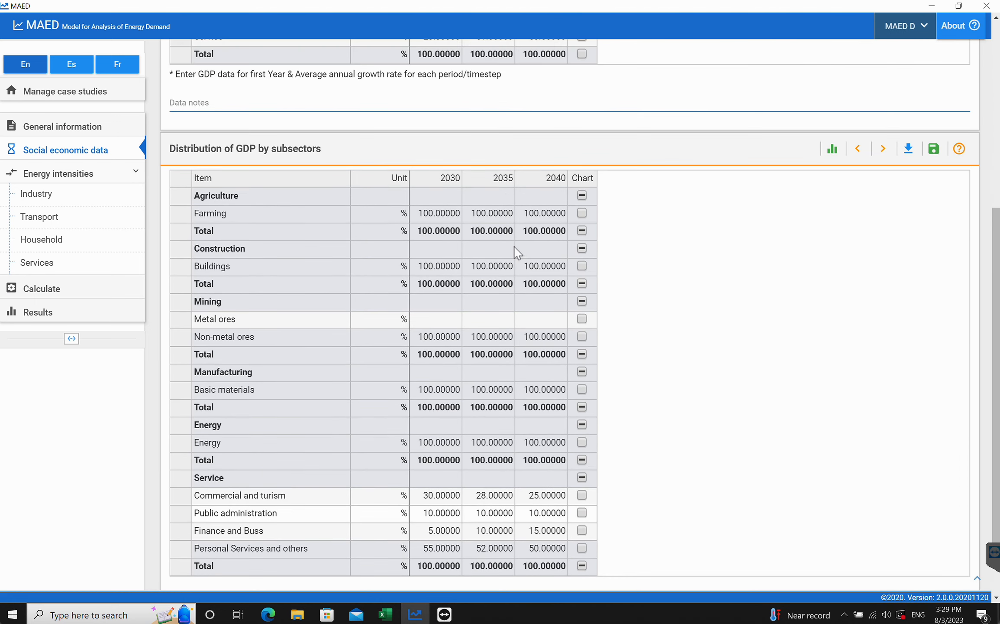
scroll(507, 264, up, 3)
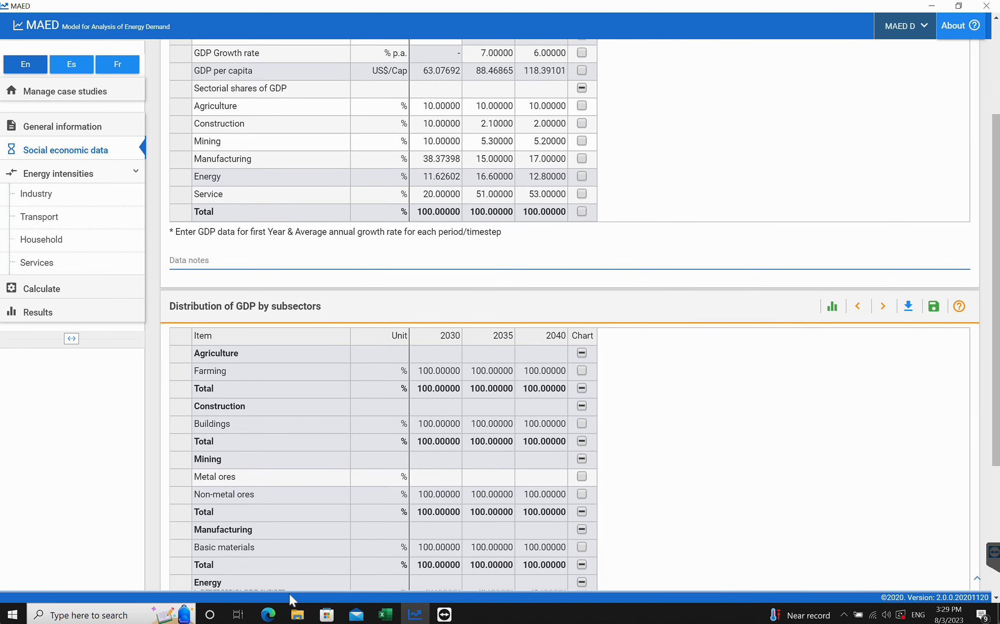
- Read the tutorial's Activity 3 instructions on visualizing socio-economic intermediate results
click(269, 614)
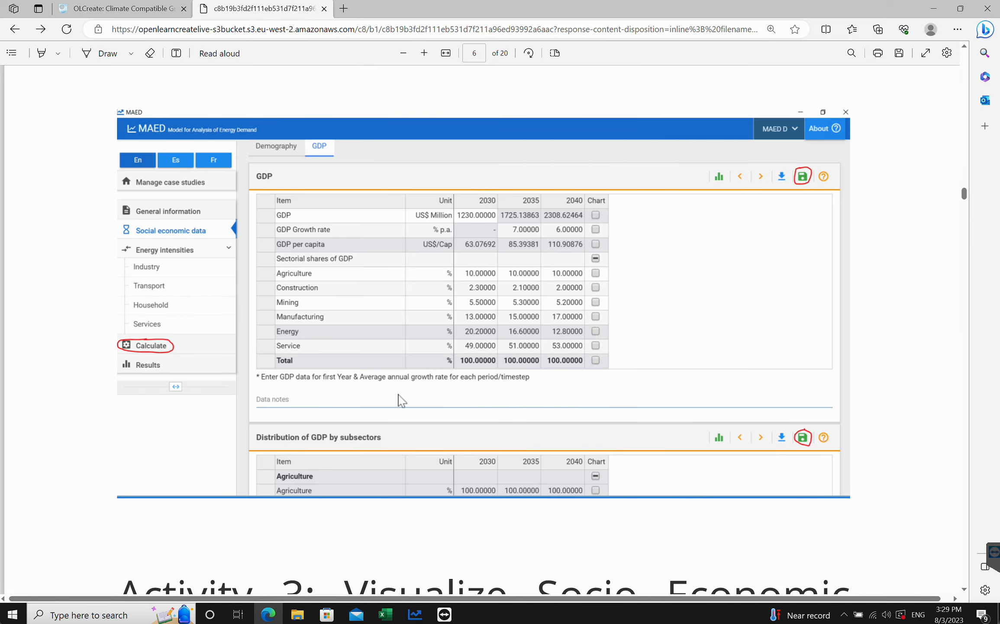
scroll(398, 396, down, 8)
scroll(398, 396, up, 1)
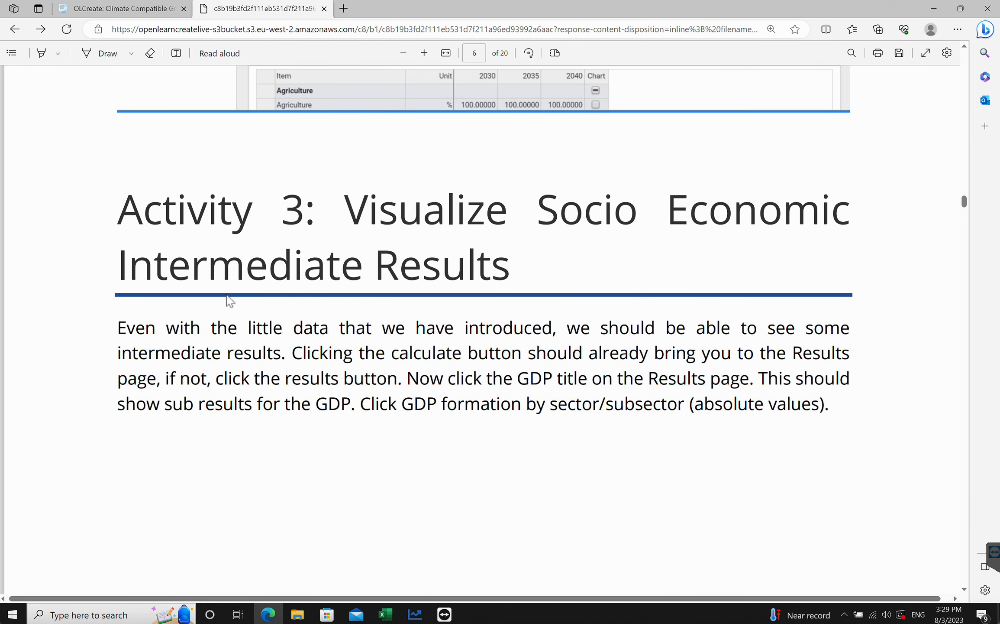
- Open the Results page, expand GDP, and view the GDP formation by sector/subsector (absolute values) table
scroll(98, 349, down, 3)
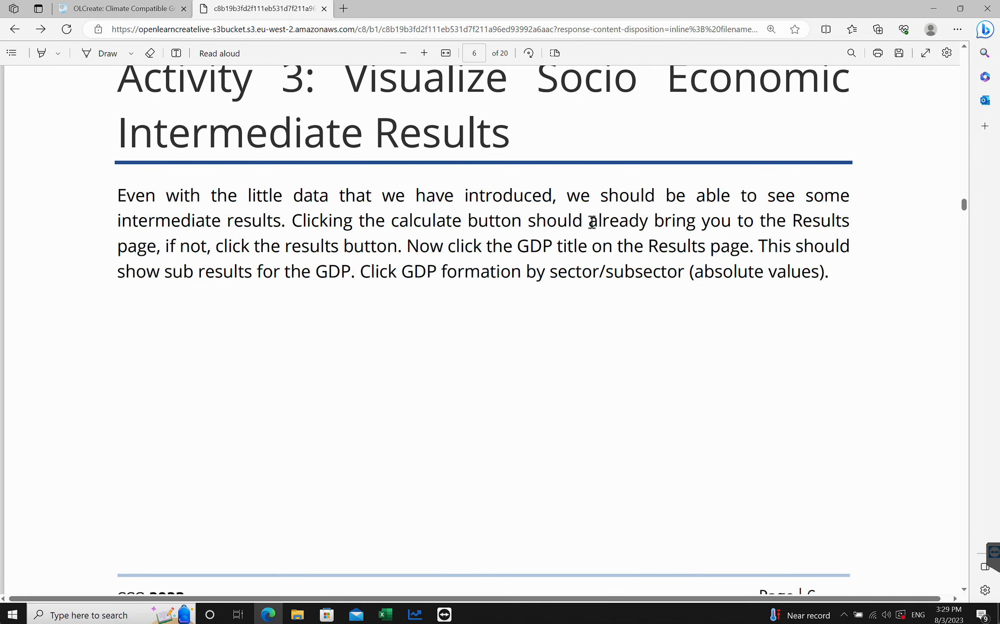
scroll(429, 364, down, 15)
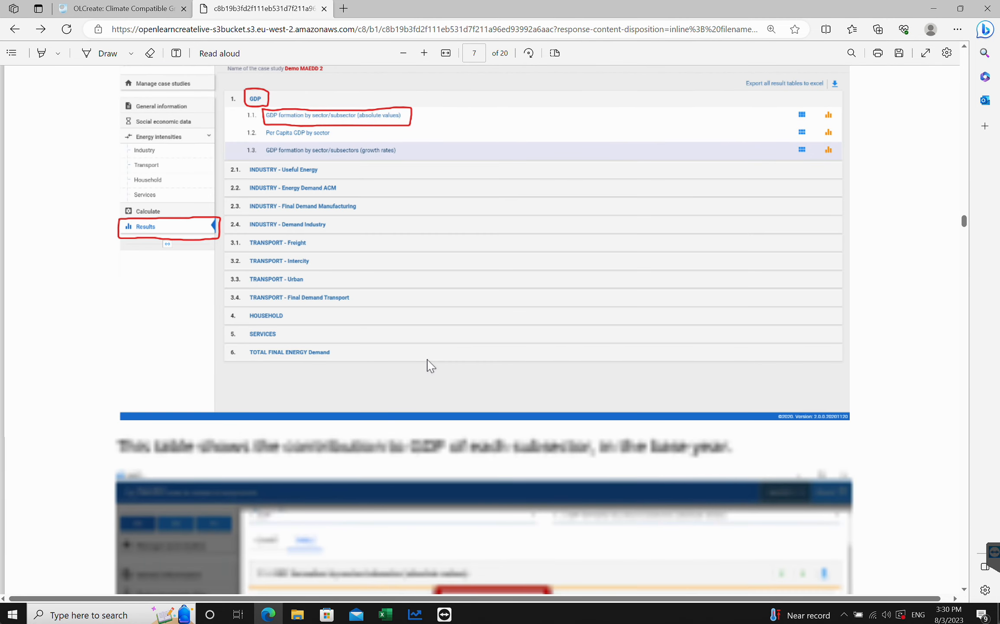
scroll(429, 366, up, 2)
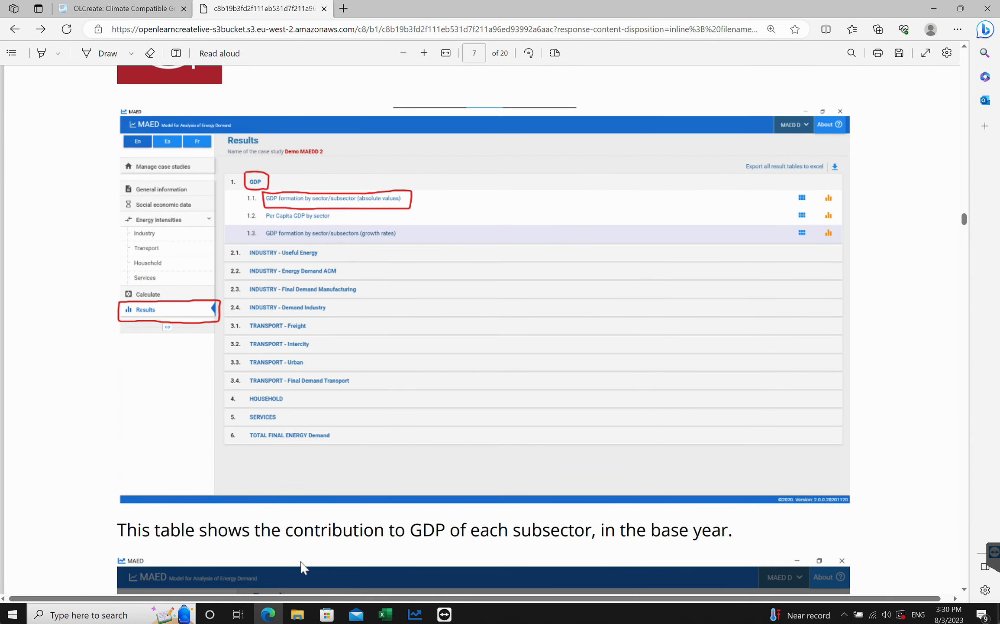
click(416, 619)
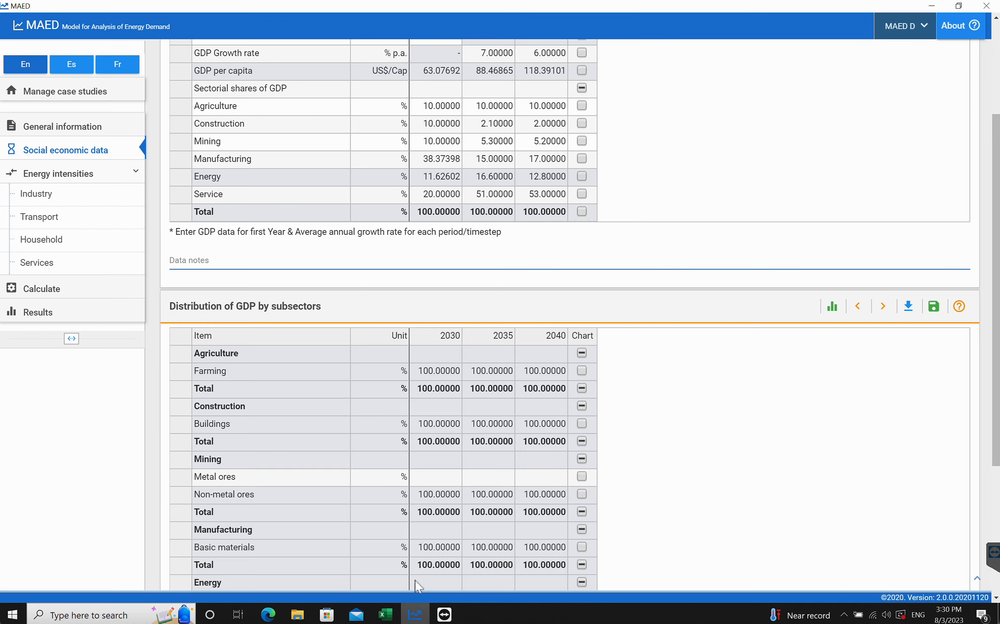
click(43, 310)
click(206, 115)
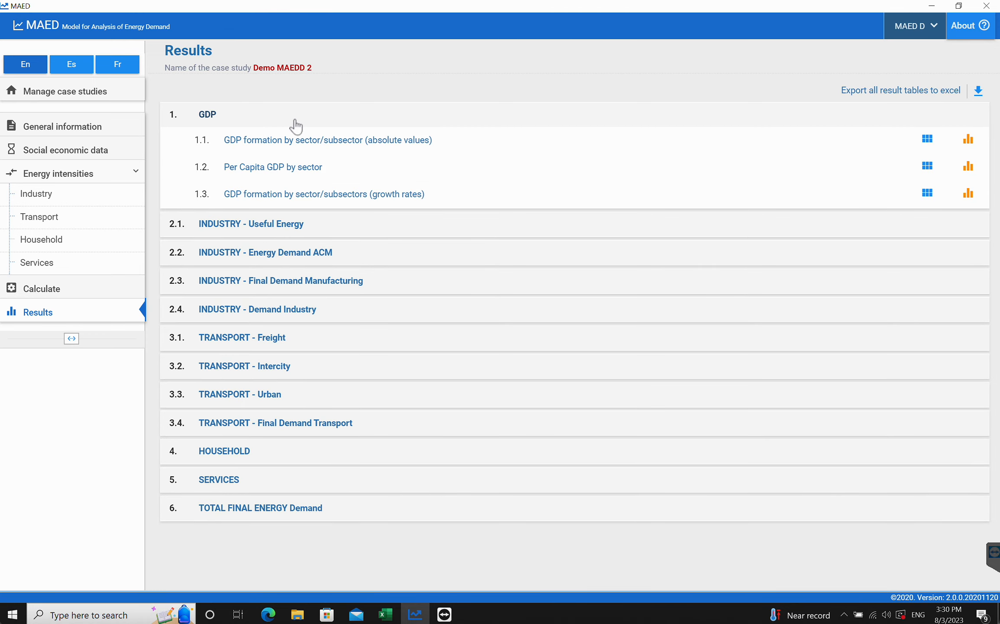
click(269, 143)
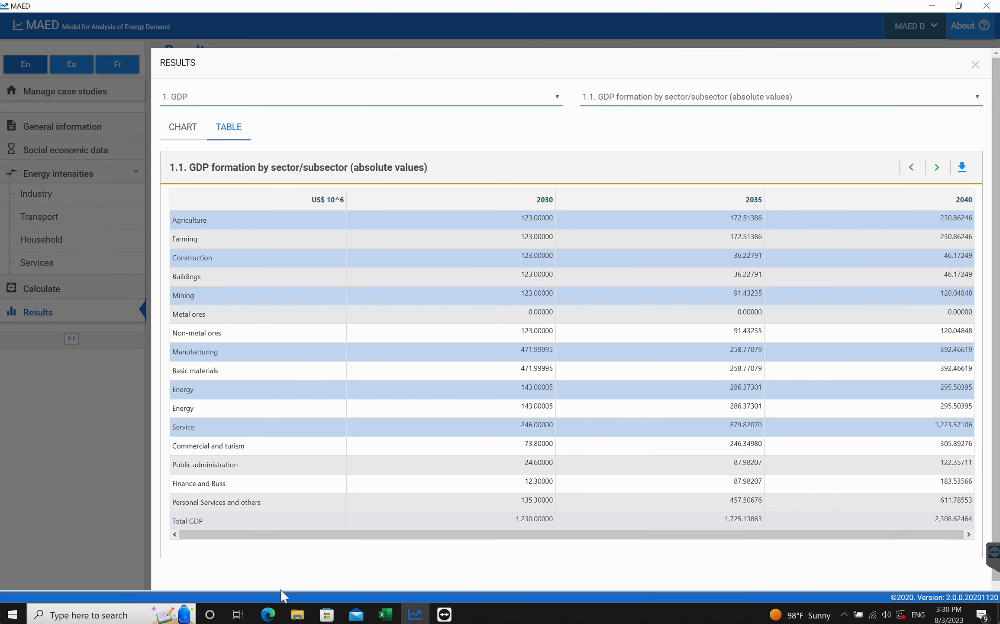
- Compare the GDP formation by sector/subsector table with the tutorial's screenshot of the same table
click(268, 614)
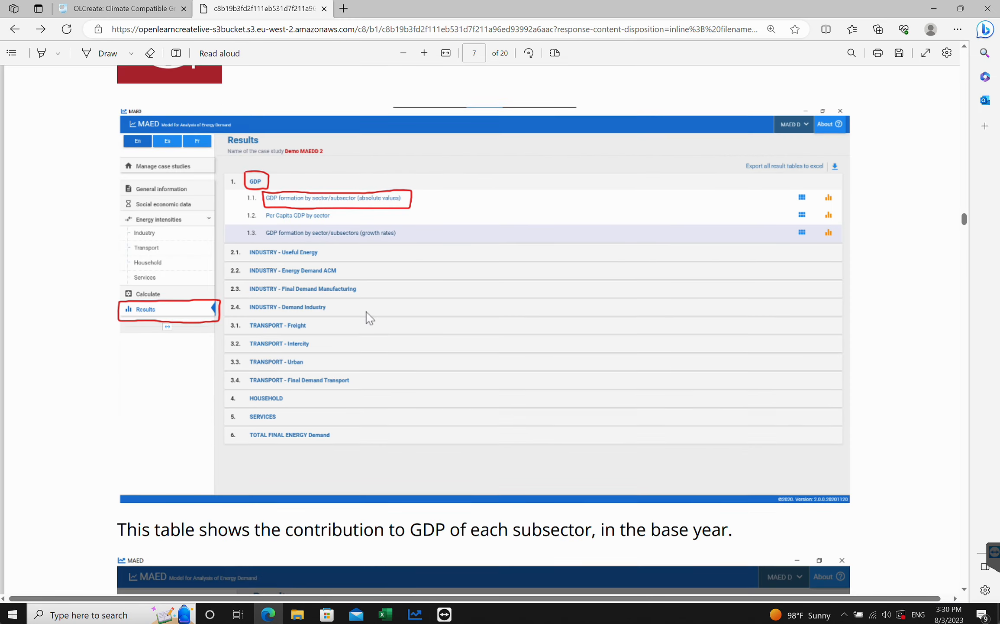
scroll(366, 312, down, 10)
click(415, 614)
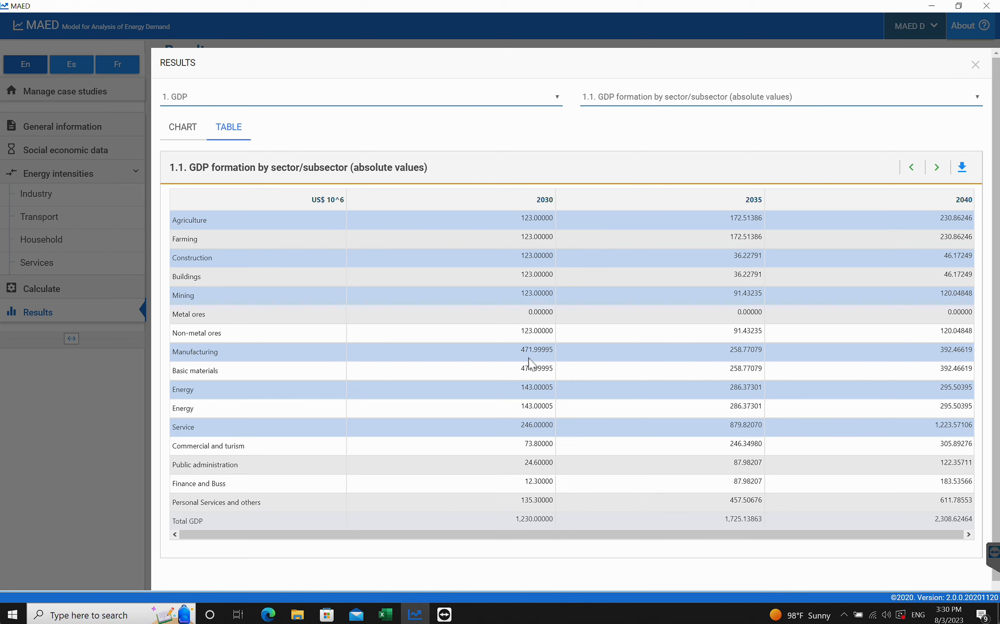
click(269, 614)
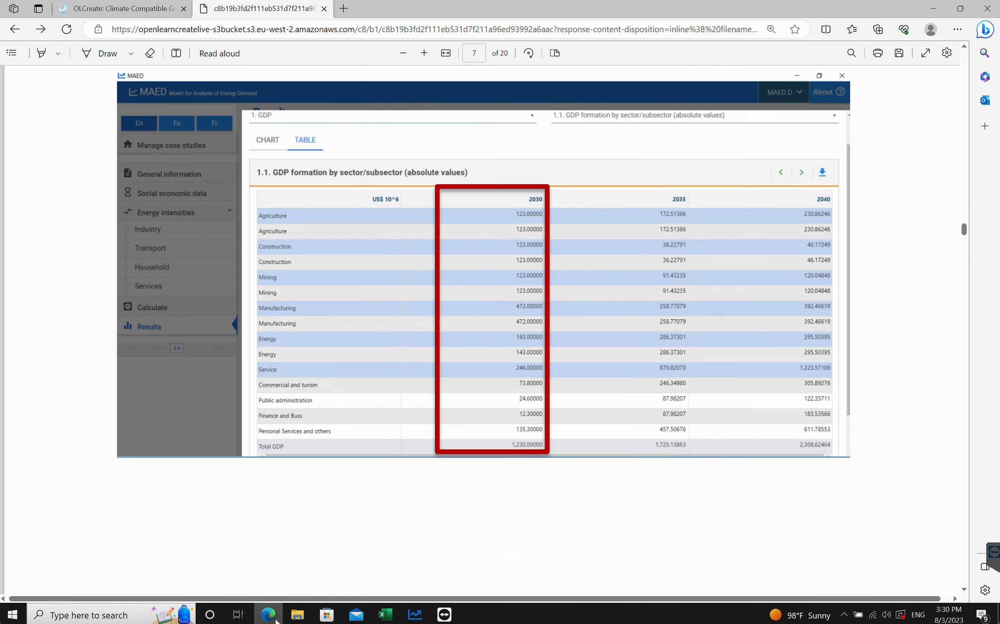
click(415, 615)
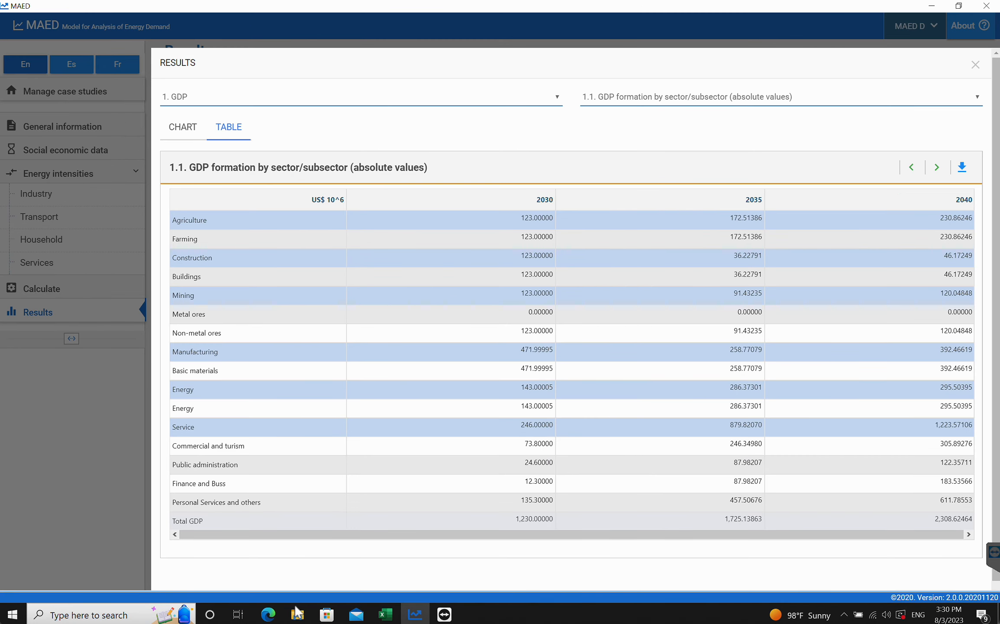
click(269, 614)
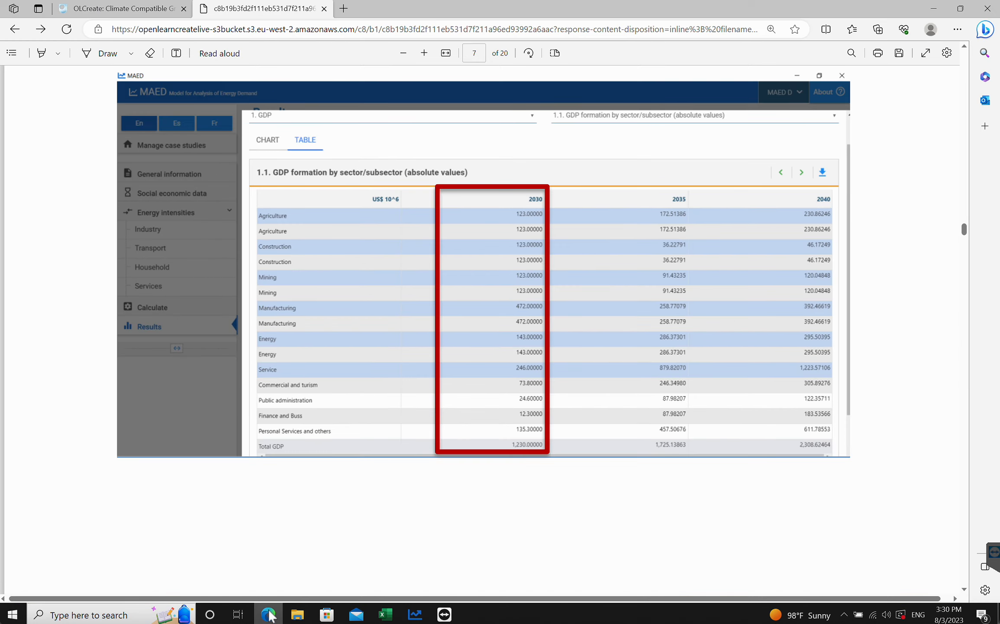
click(415, 614)
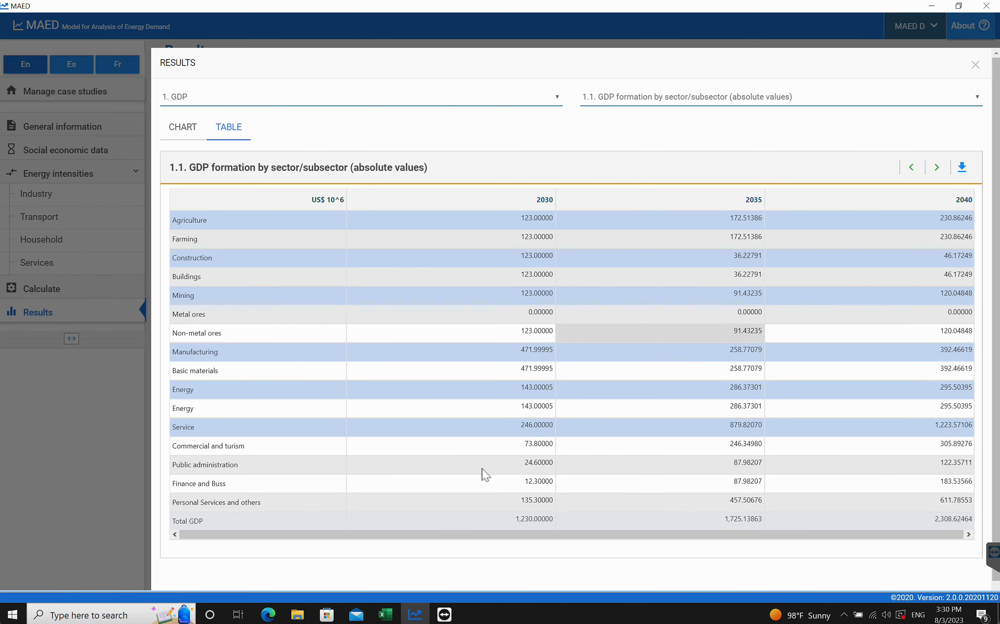
click(269, 614)
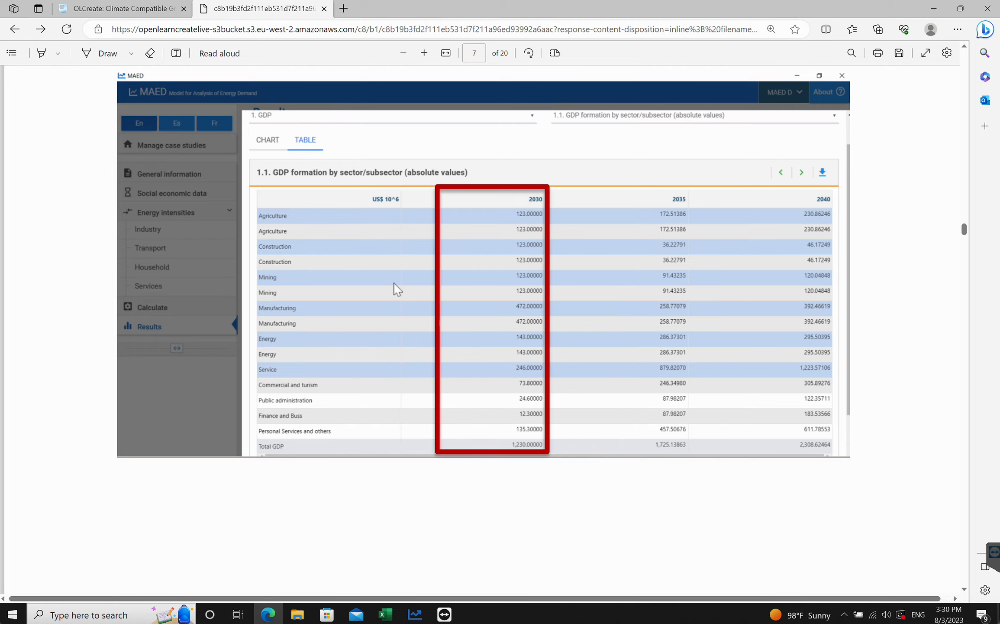
scroll(395, 286, down, 10)
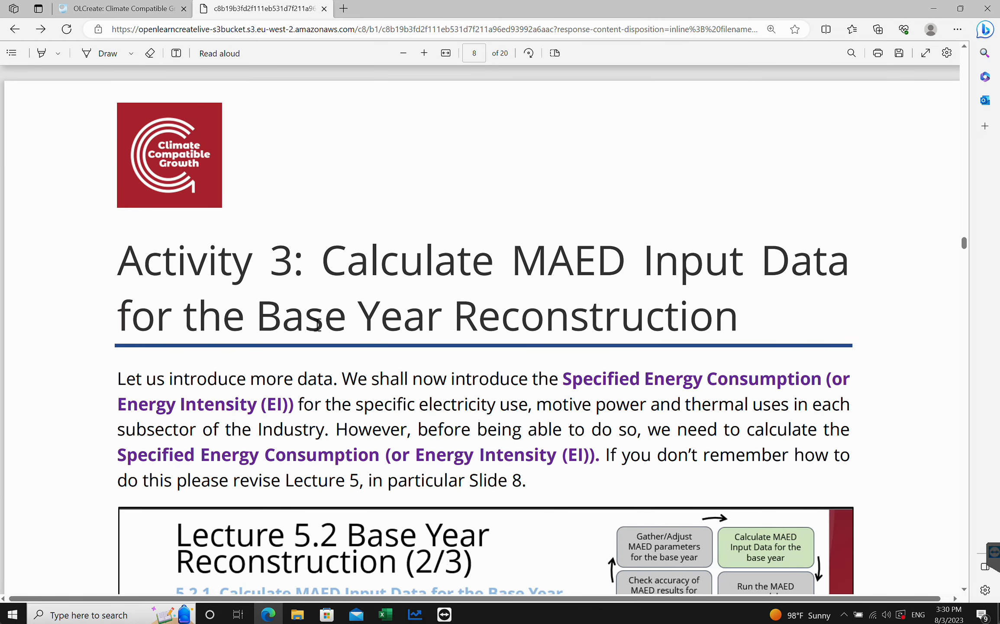
- Download the MAED template Reconstruction Base Year Excel file from the tutorial's Zenodo link
click(399, 50)
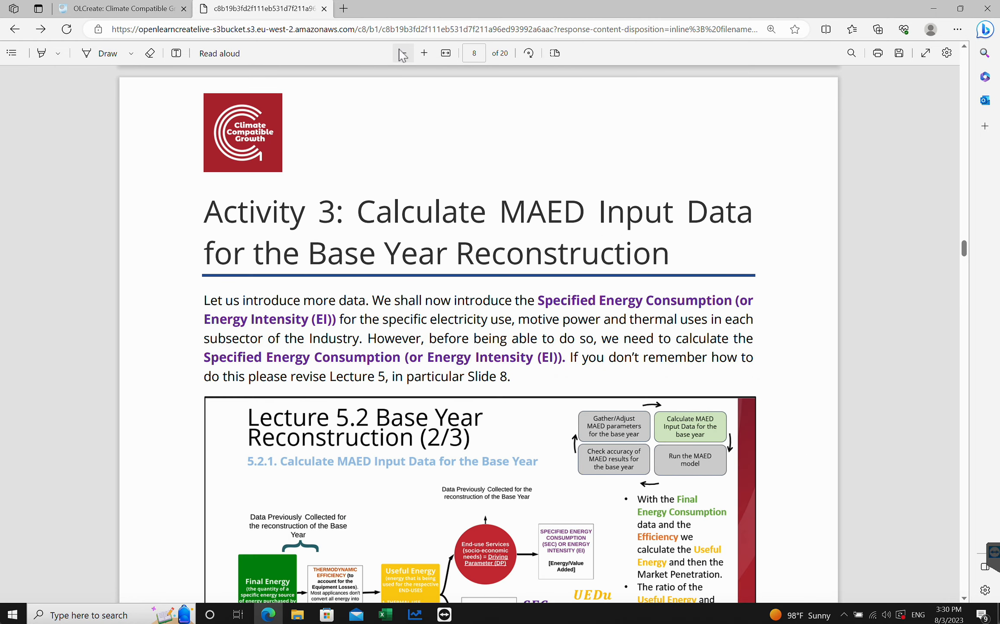
click(402, 54)
scroll(539, 271, down, 1)
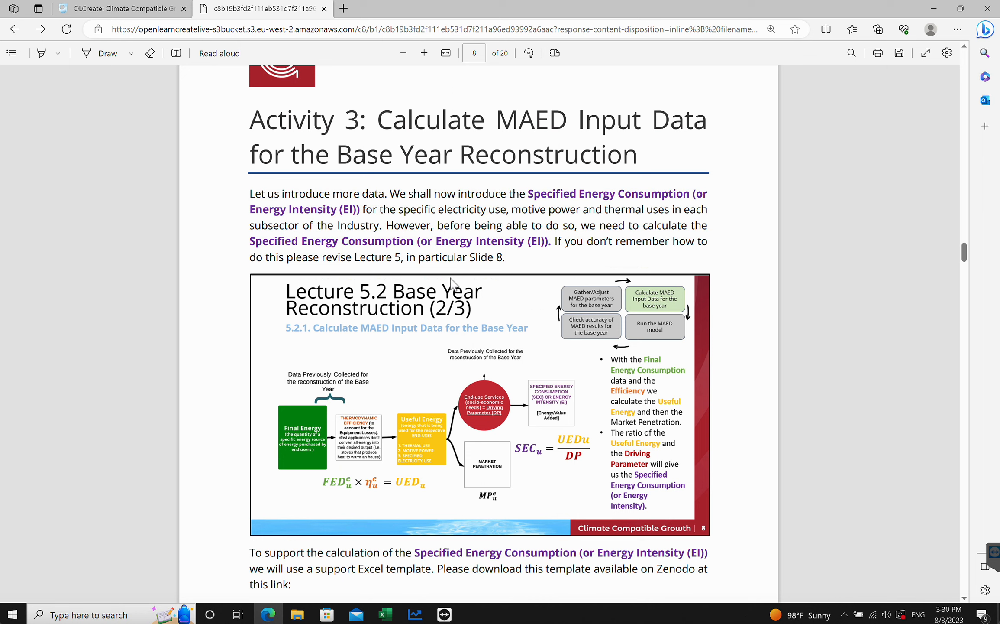
scroll(522, 289, down, 2)
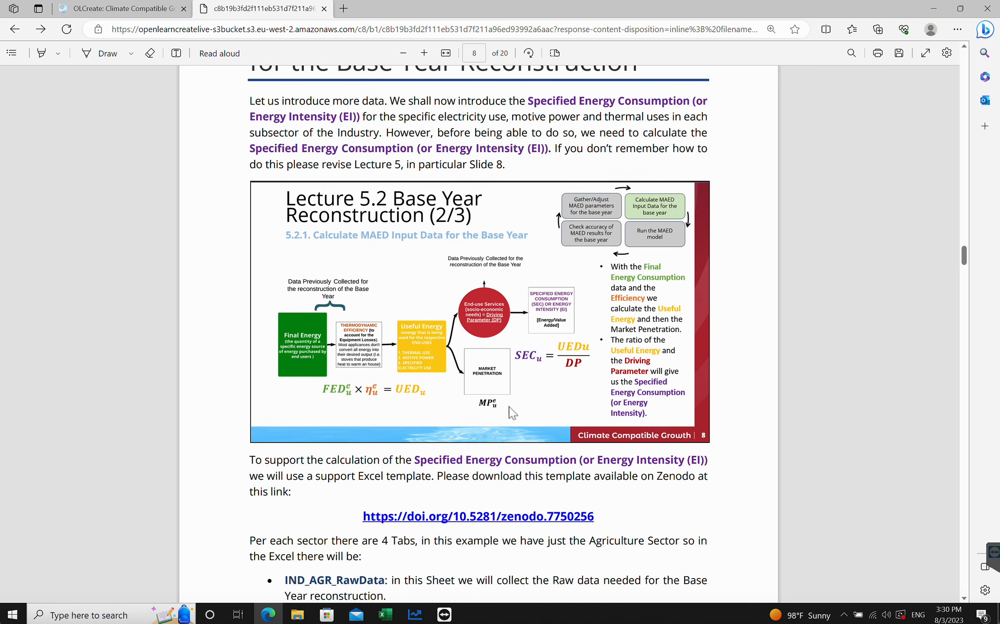
scroll(494, 368, down, 1)
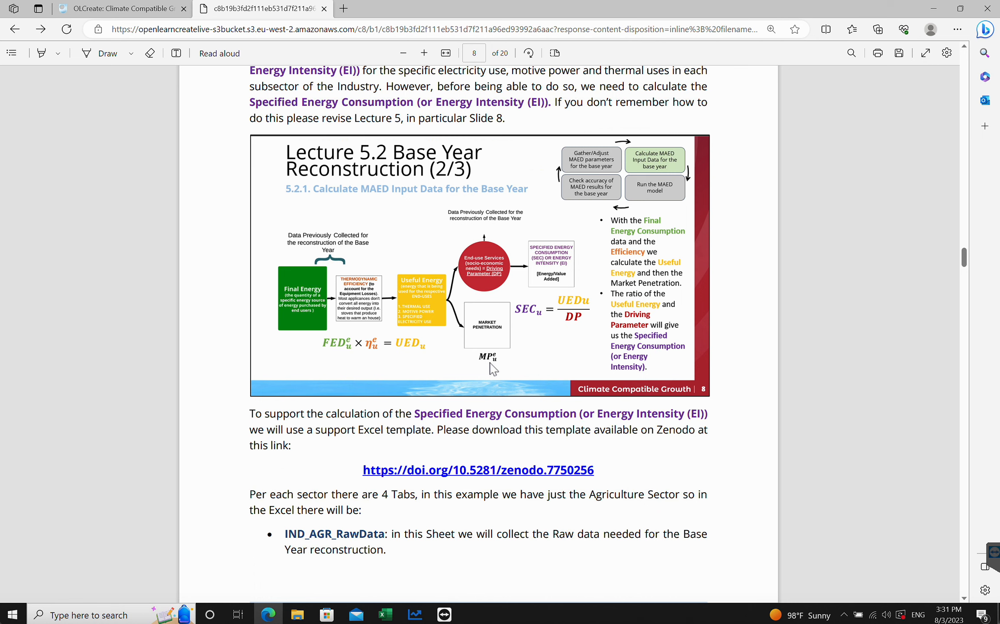
scroll(492, 369, down, 1)
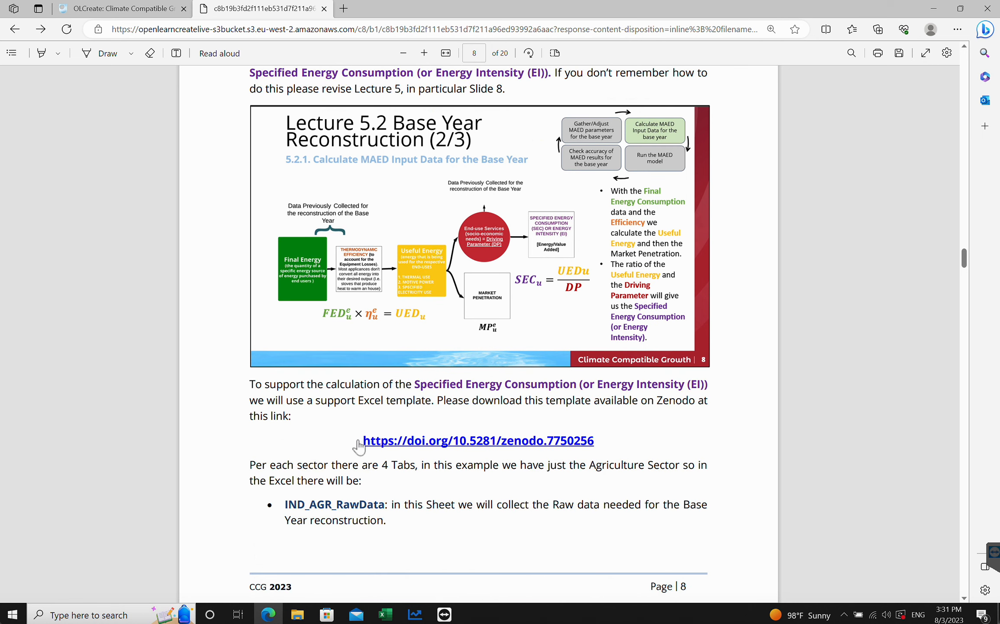
click(432, 442)
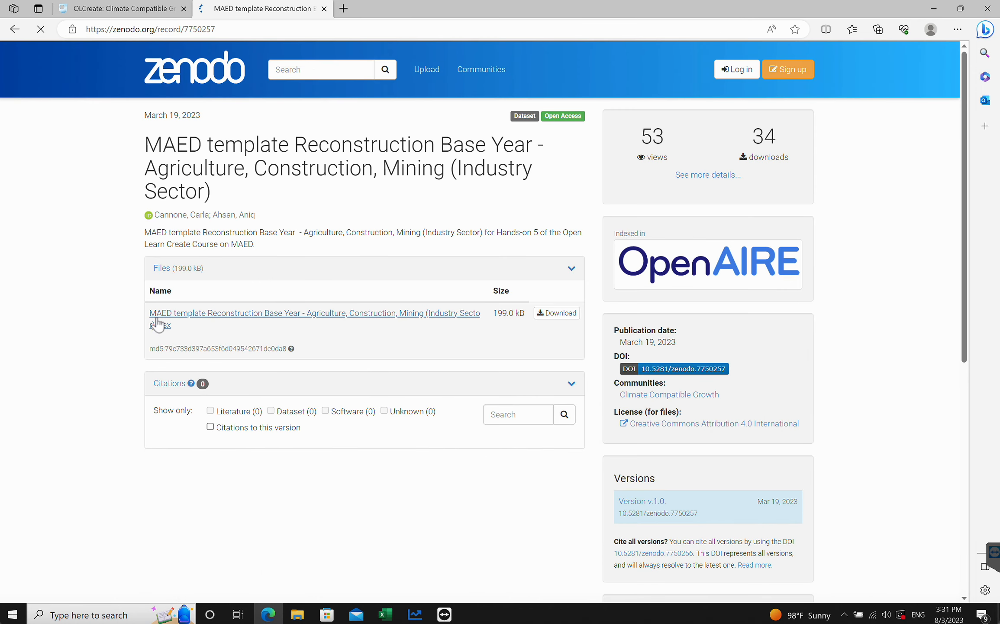
click(550, 318)
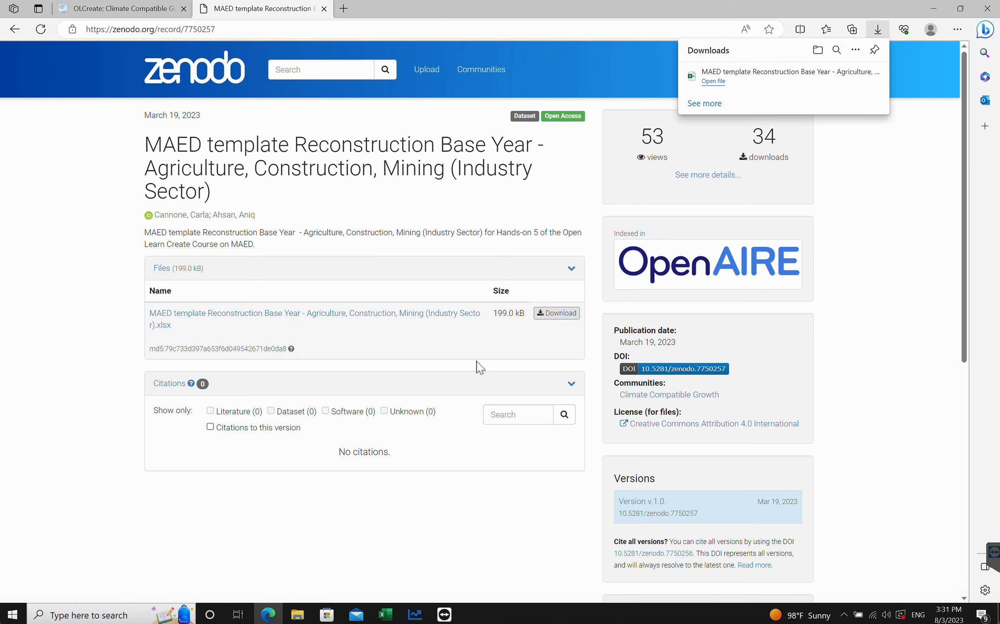
- Open the downloaded template in Excel, enable editing, and show the IND_AGR_RawData sheet
click(713, 82)
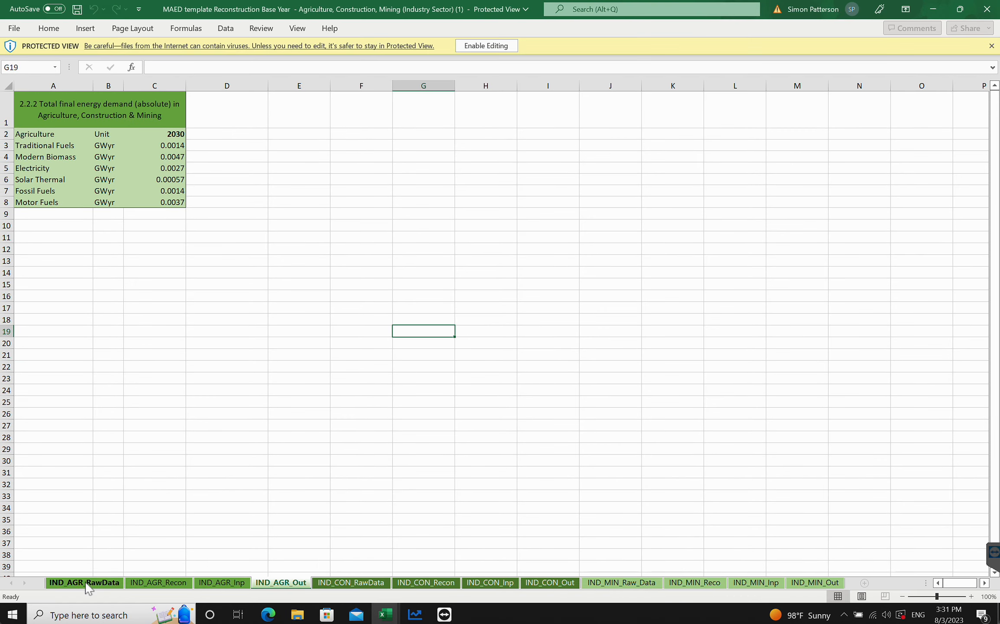
click(480, 48)
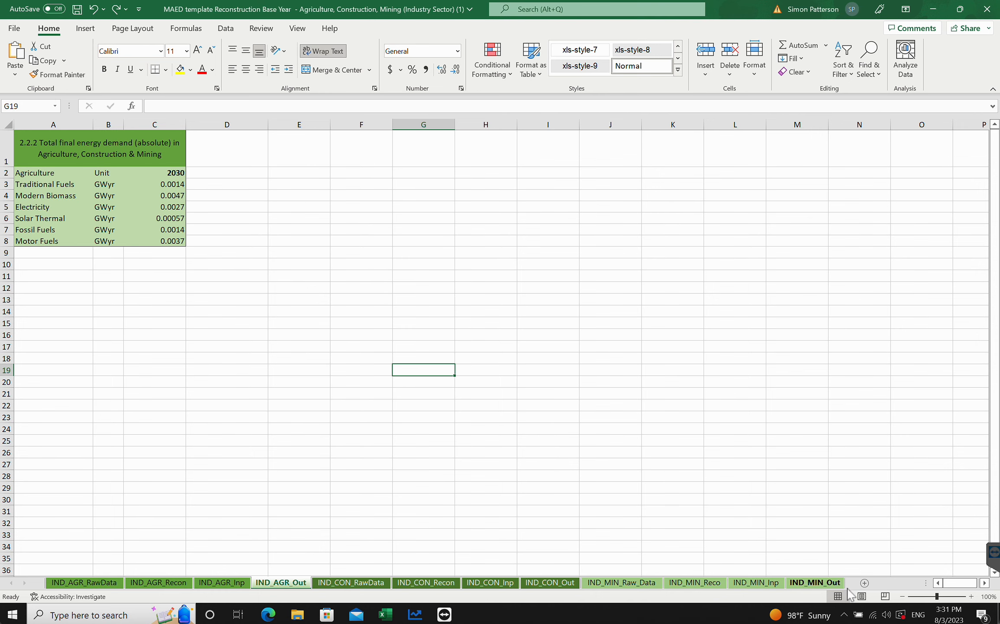
click(74, 582)
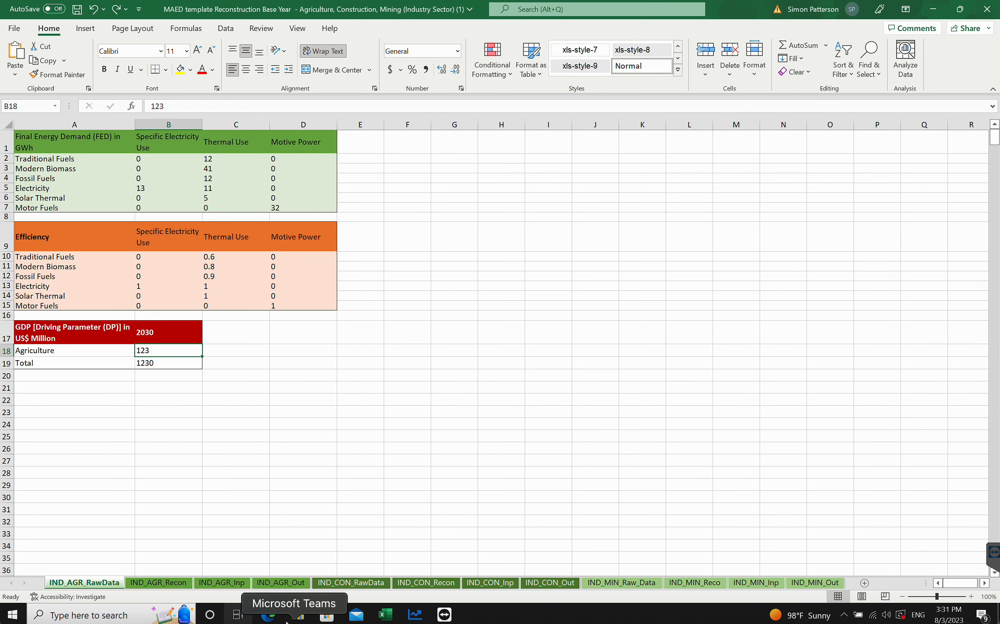
- Read the tutorial's description of the template's agriculture sheets and the Step 1 raw data instructions
click(269, 615)
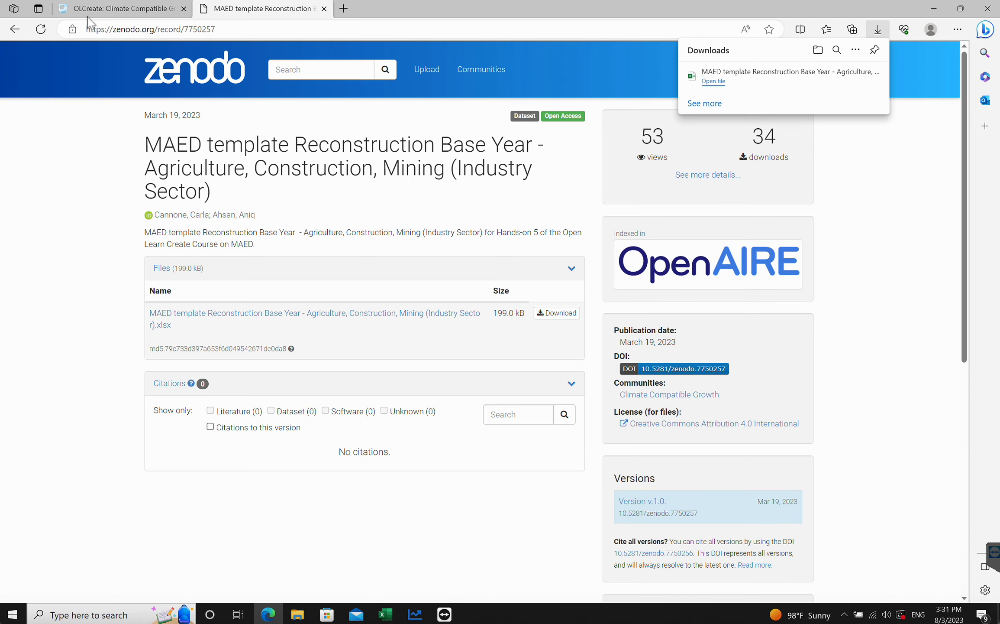
click(14, 29)
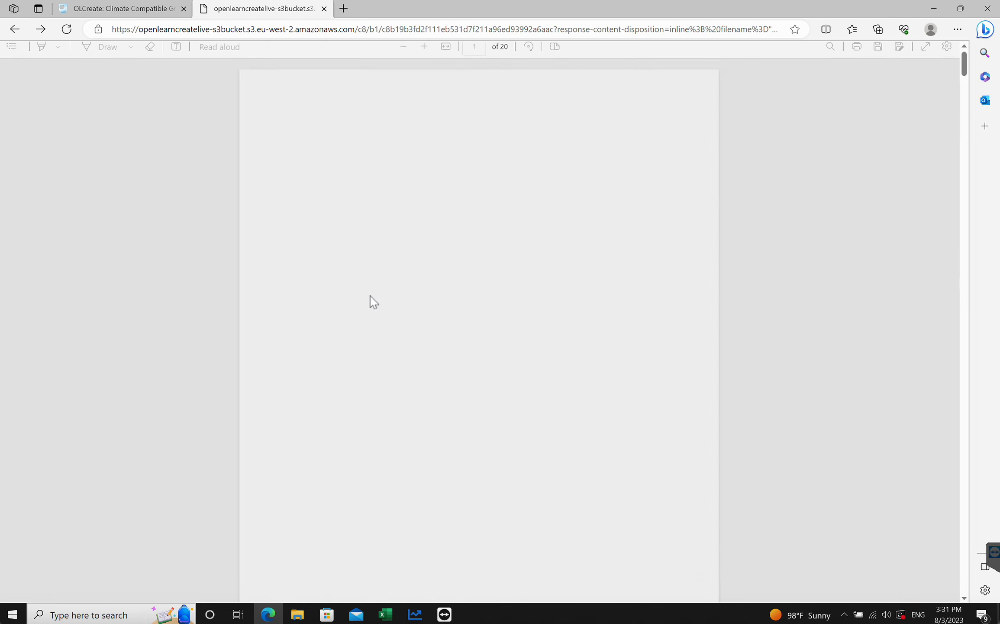
scroll(451, 375, down, 10)
scroll(451, 375, up, 10)
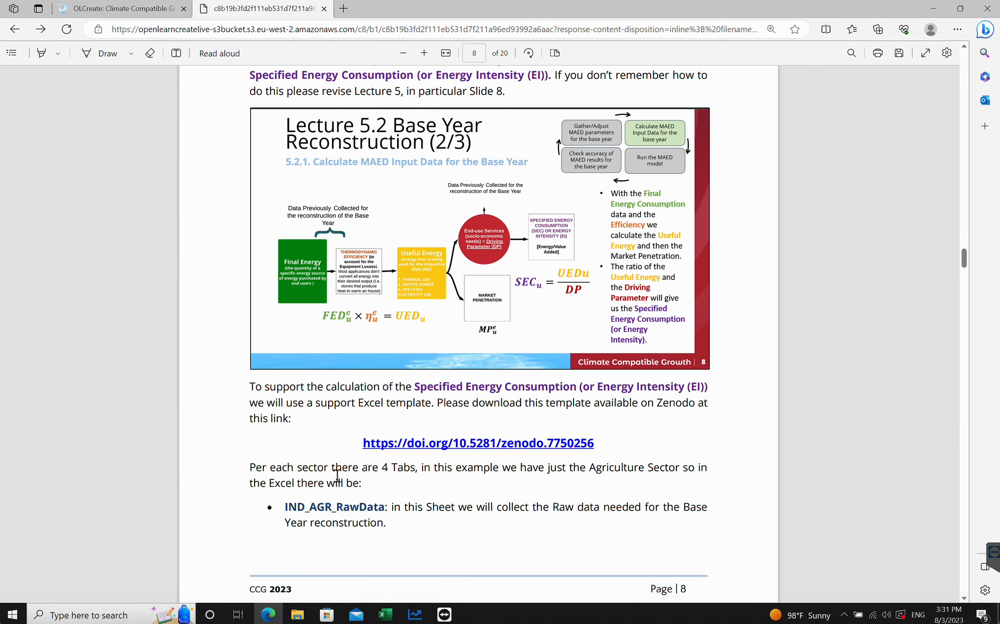
scroll(462, 379, down, 8)
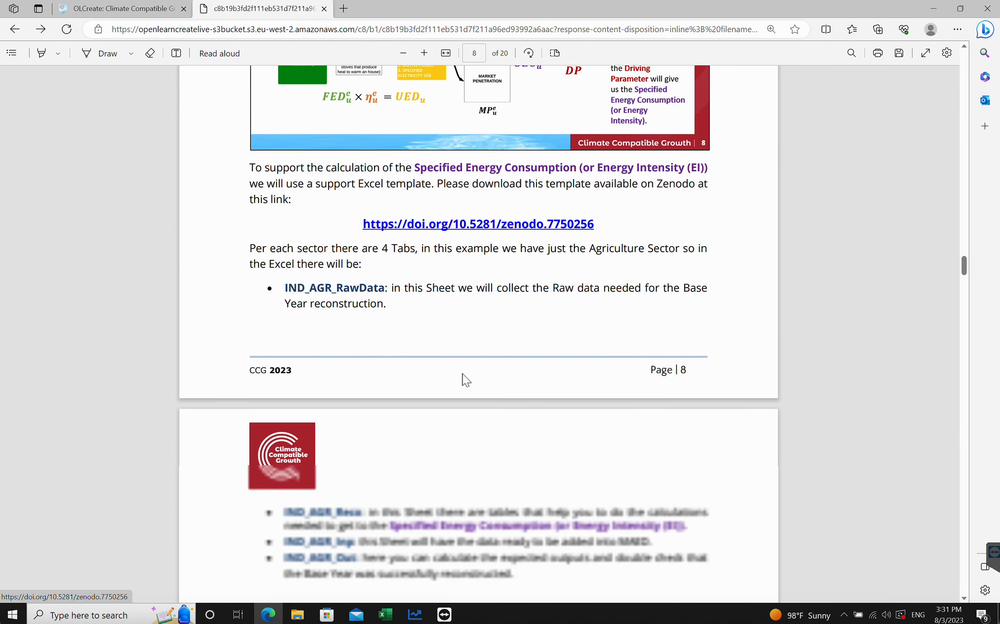
drag(288, 157, 384, 159)
drag(288, 380, 367, 387)
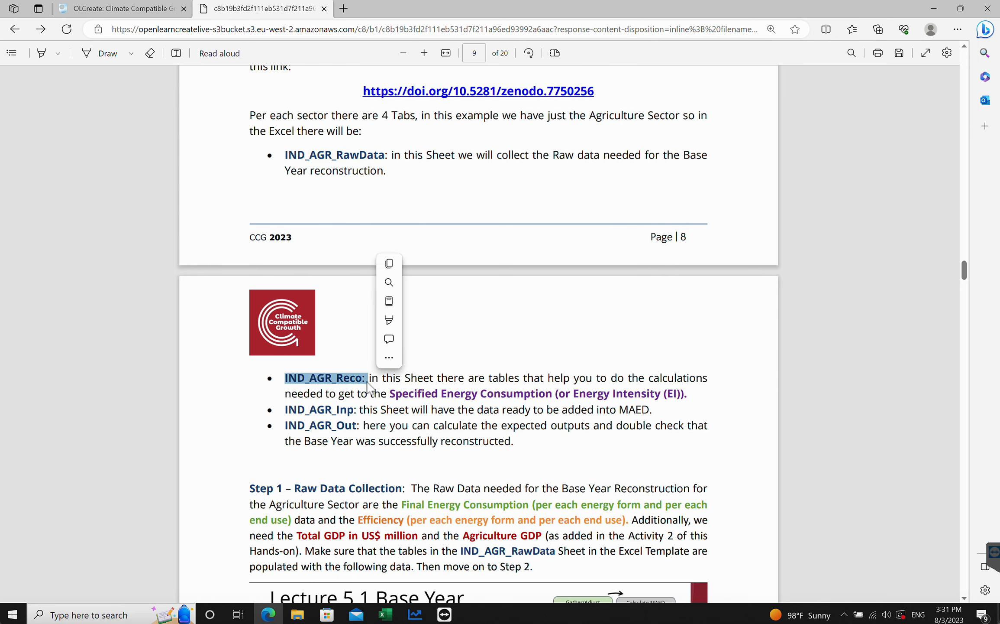
drag(288, 413, 349, 416)
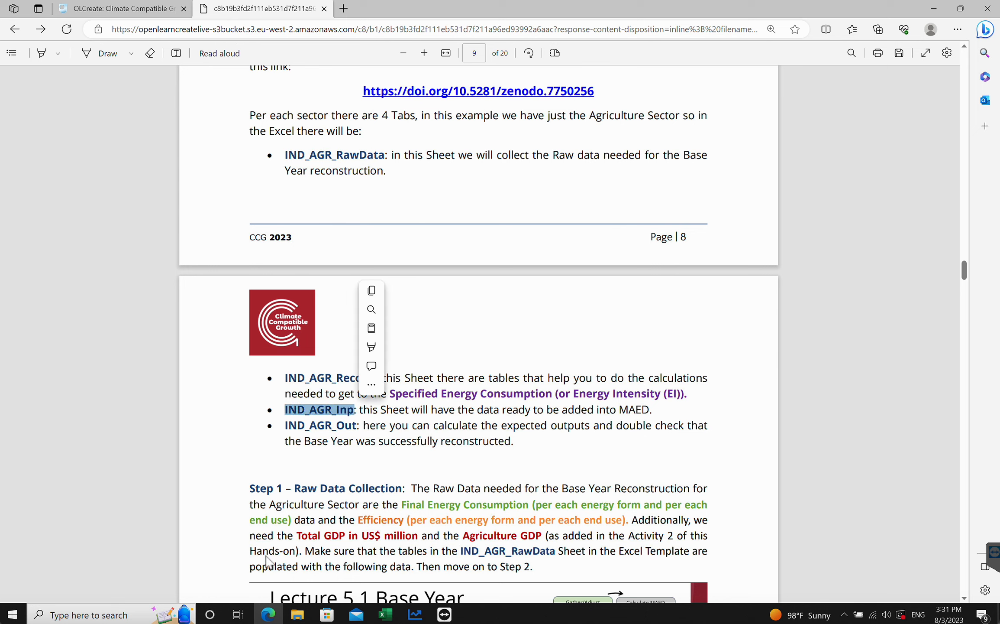
mouse_move(385, 614)
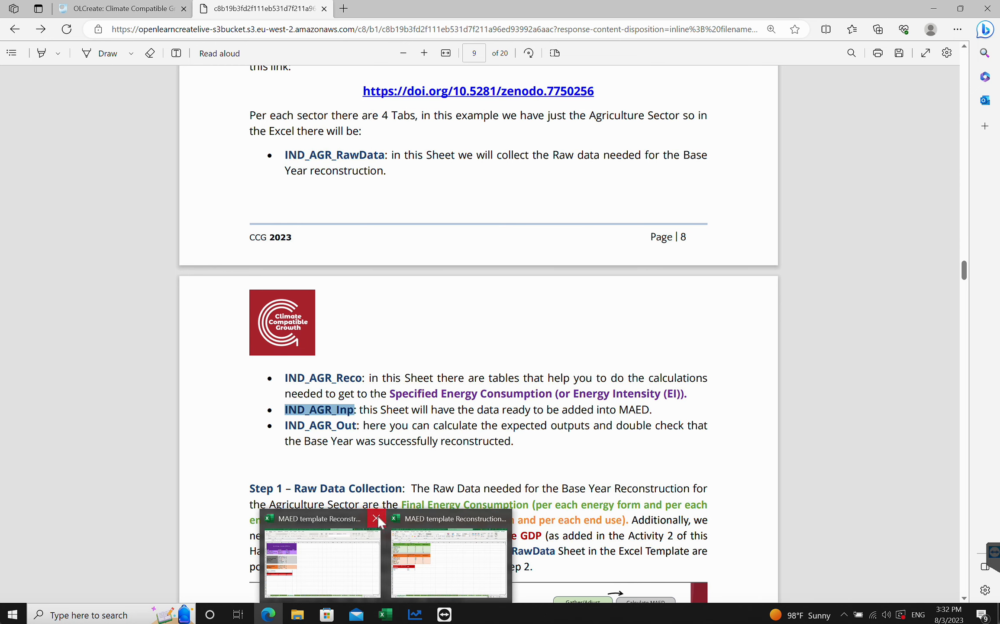
- Browse the template's IND_AGR_Recon, IND_AGR_Inp and IND_AGR_Out sheets
click(419, 539)
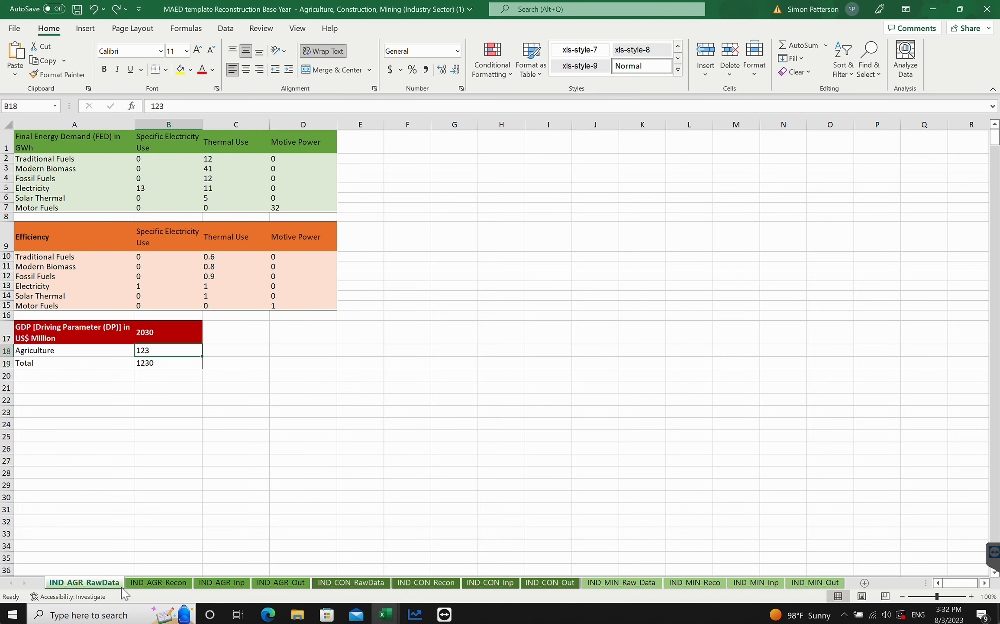
click(159, 582)
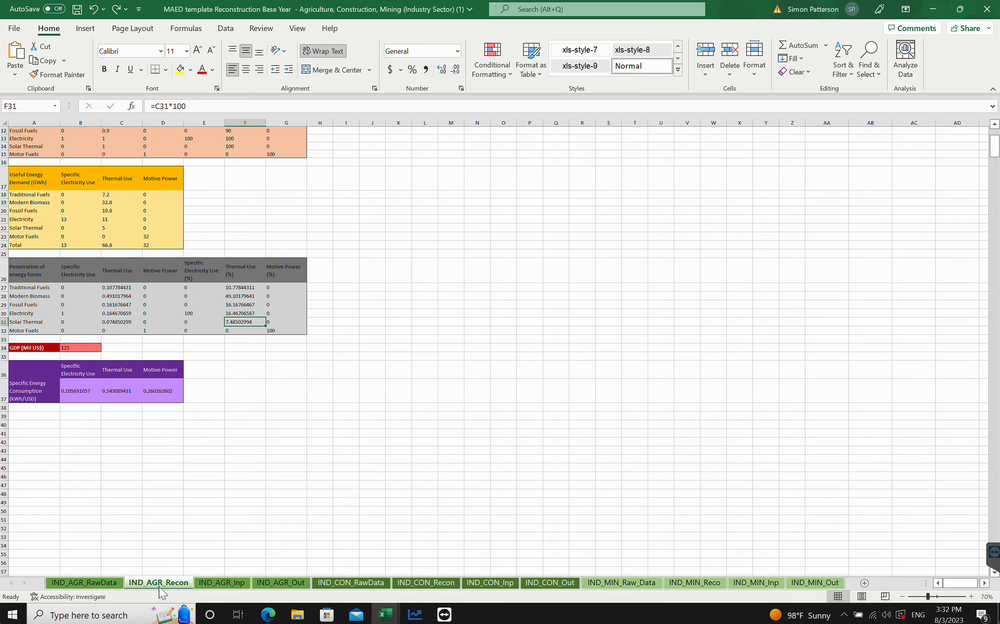
click(222, 585)
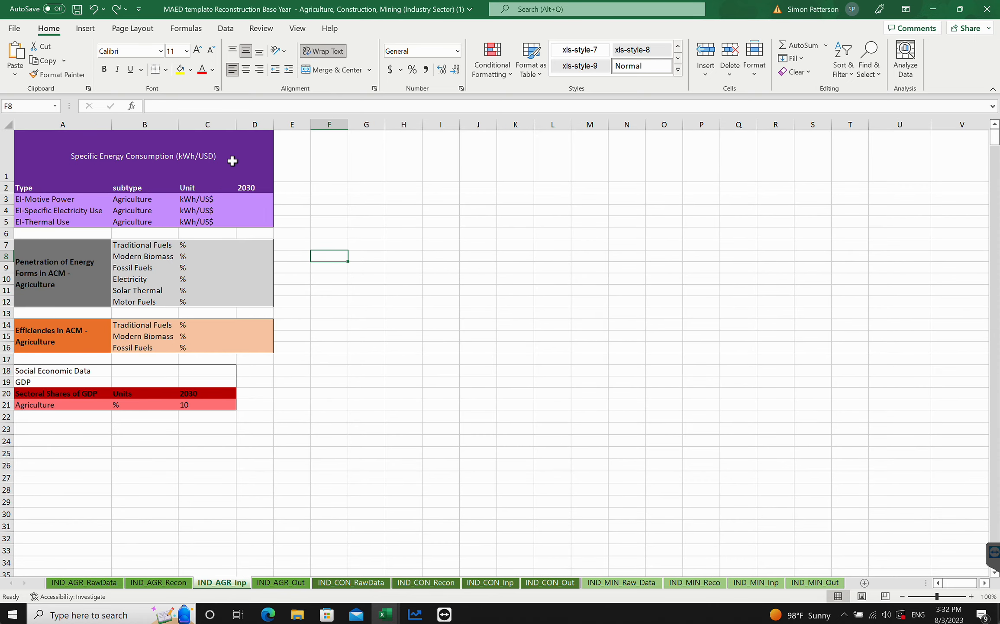
click(269, 583)
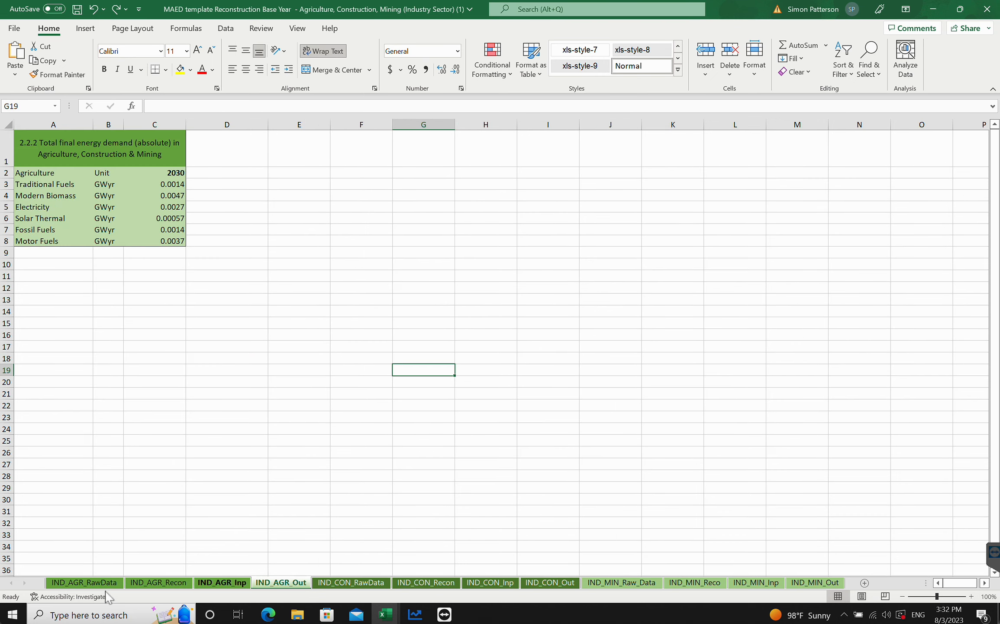
- Compare the IND_AGR_RawData sheet with the tutorial's Step 1 example tables for energy demand, efficiency and GDP
click(87, 583)
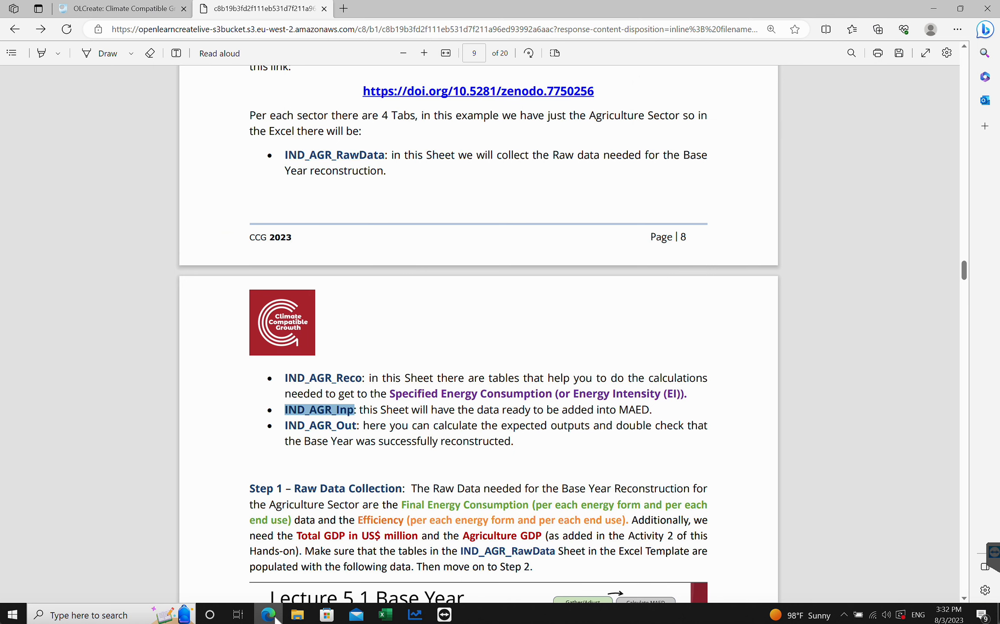
click(268, 614)
click(290, 445)
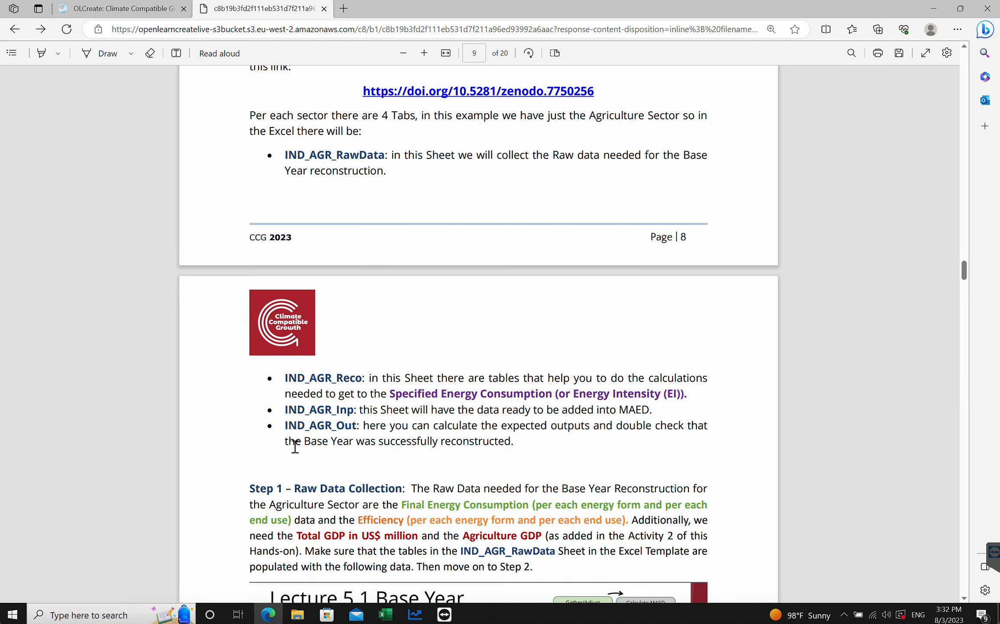
scroll(290, 444, down, 5)
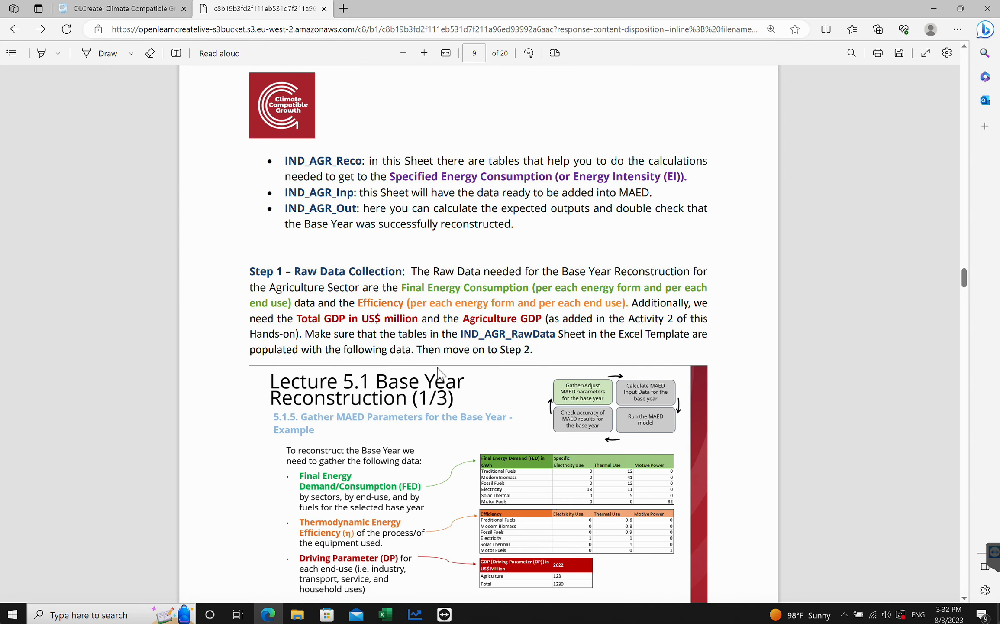
scroll(438, 372, down, 2)
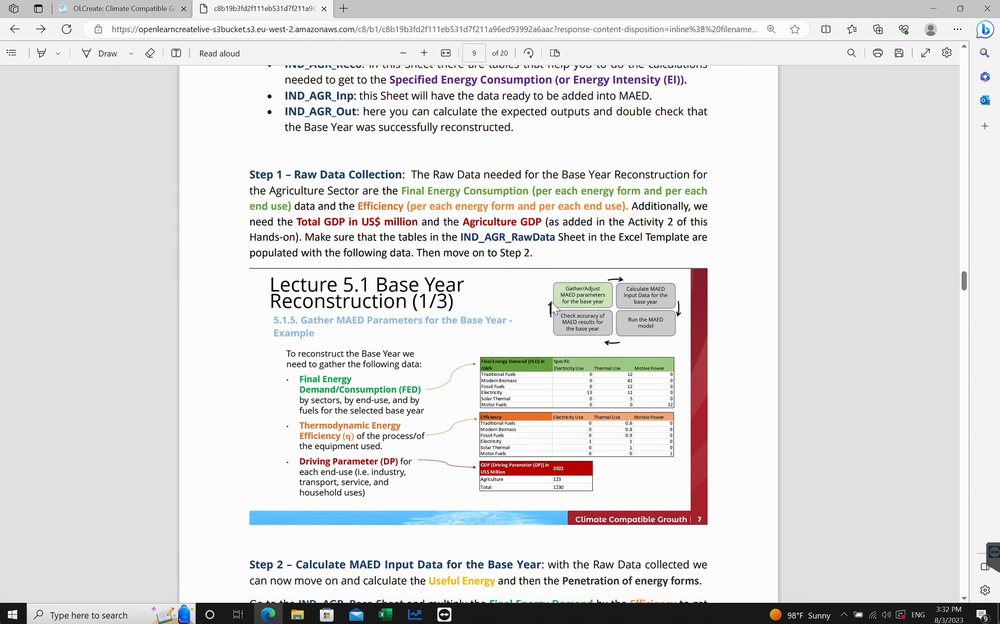
scroll(384, 370, down, 3)
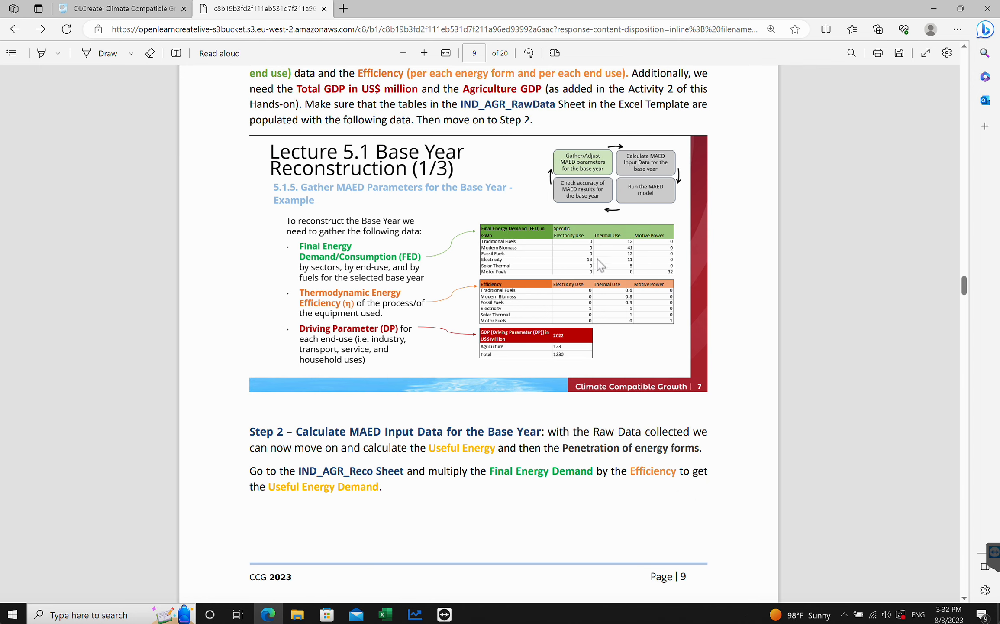
click(424, 53)
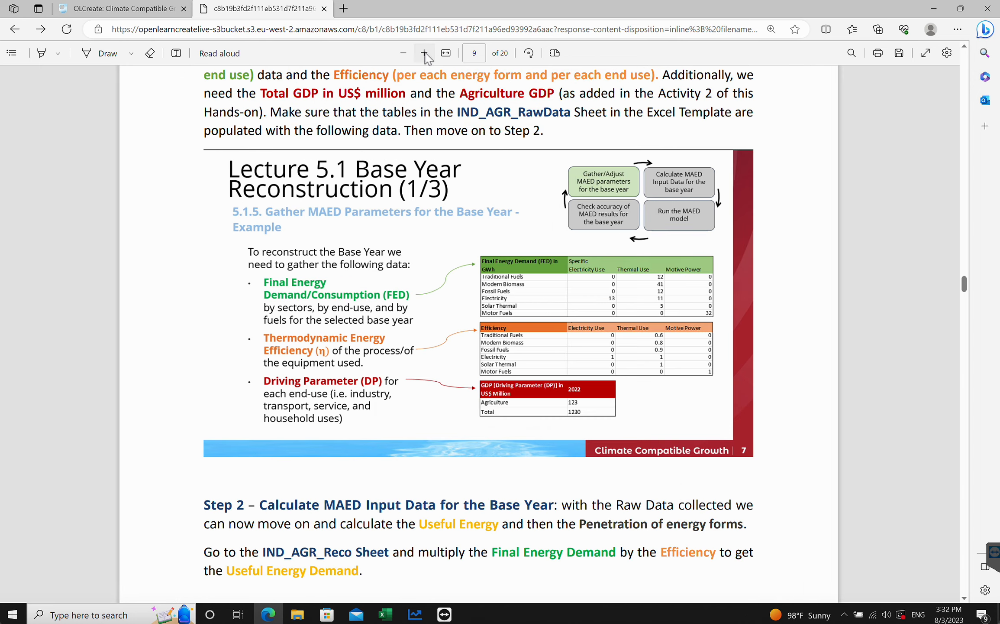
click(424, 53)
click(424, 52)
scroll(696, 282, down, 4)
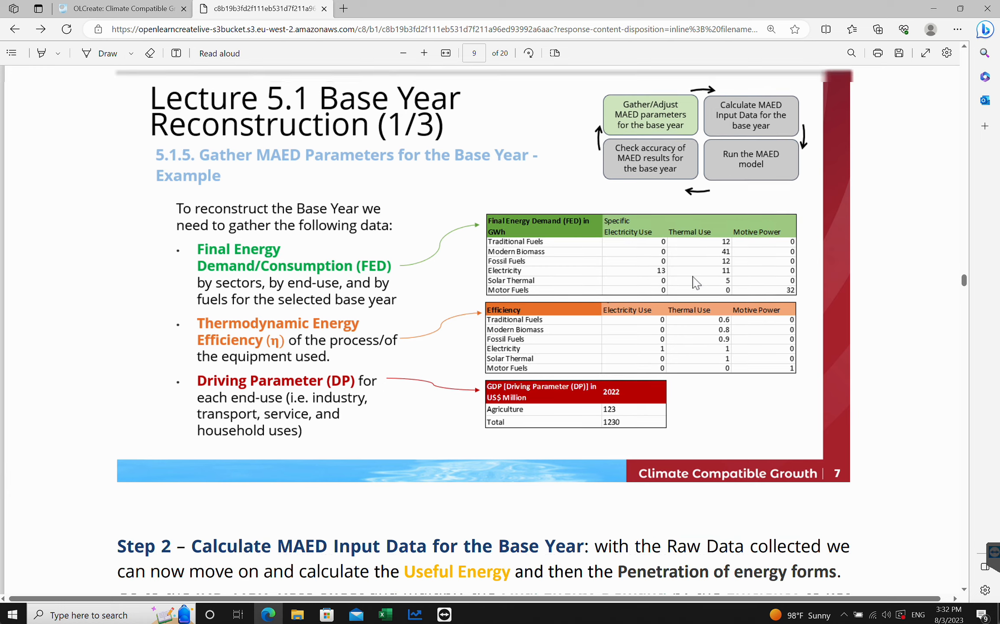
scroll(696, 282, up, 3)
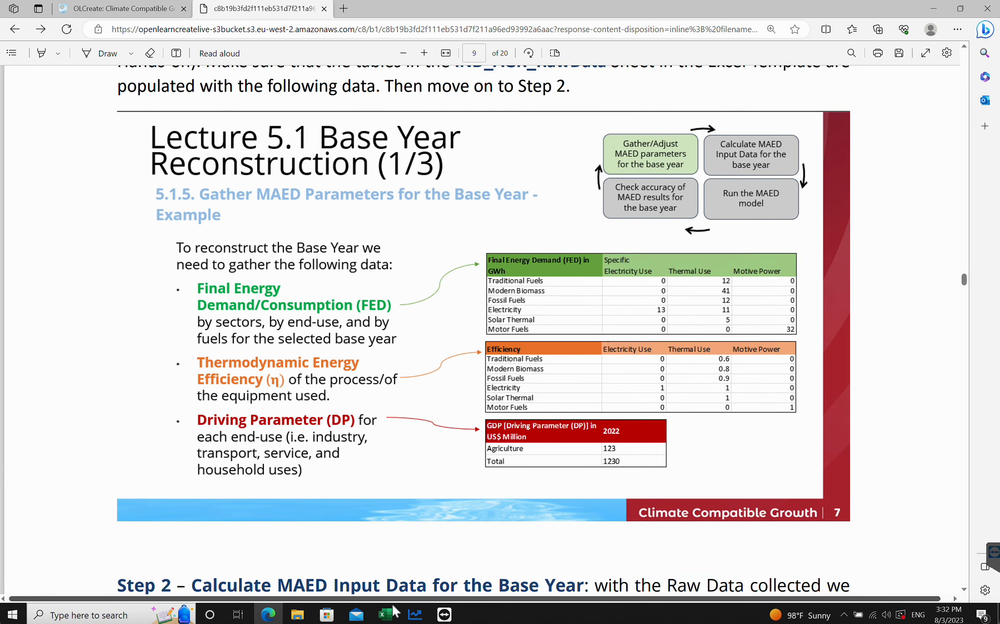
mouse_move(395, 610)
click(420, 556)
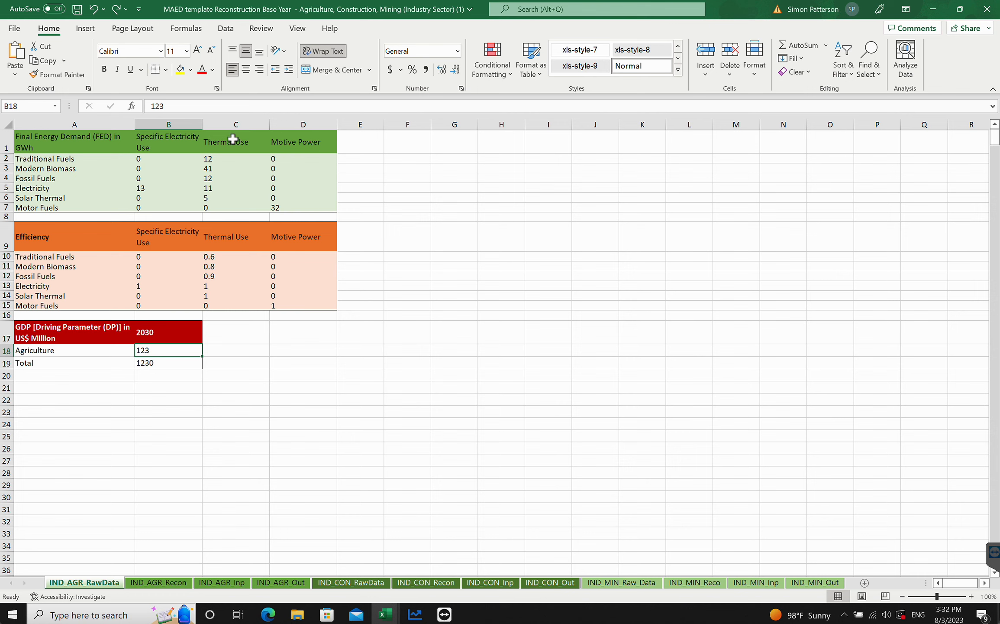
- Read the tutorial's Step 2 instructions for calculating the useful energy demand table
click(269, 613)
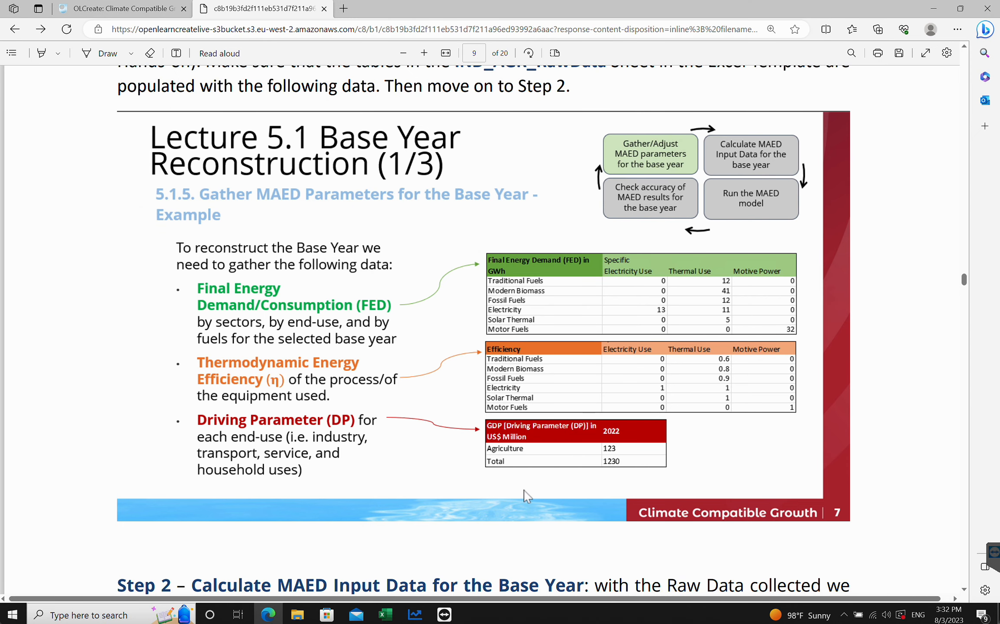
mouse_move(385, 614)
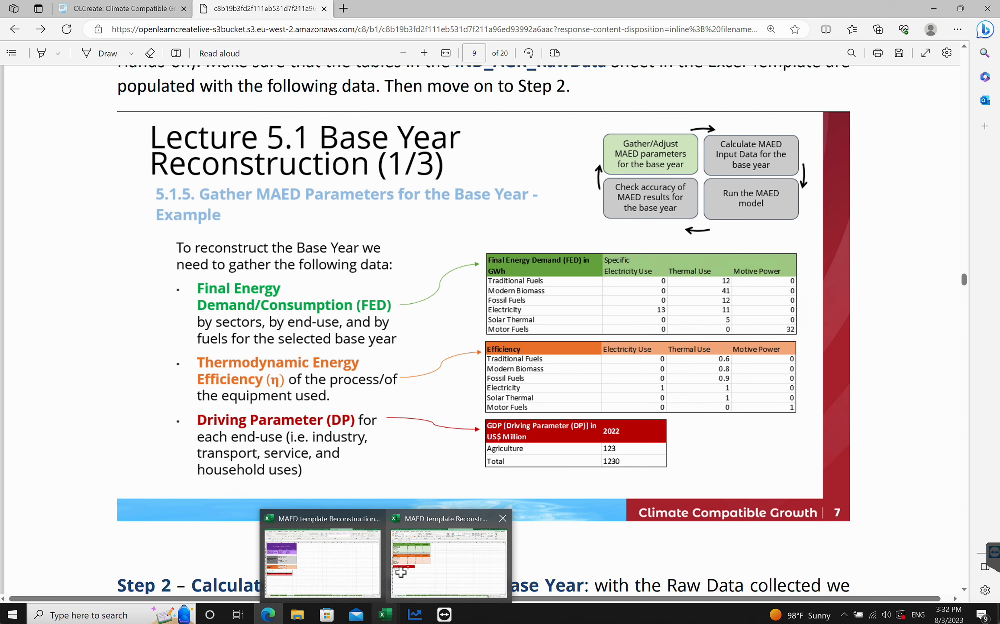
click(401, 572)
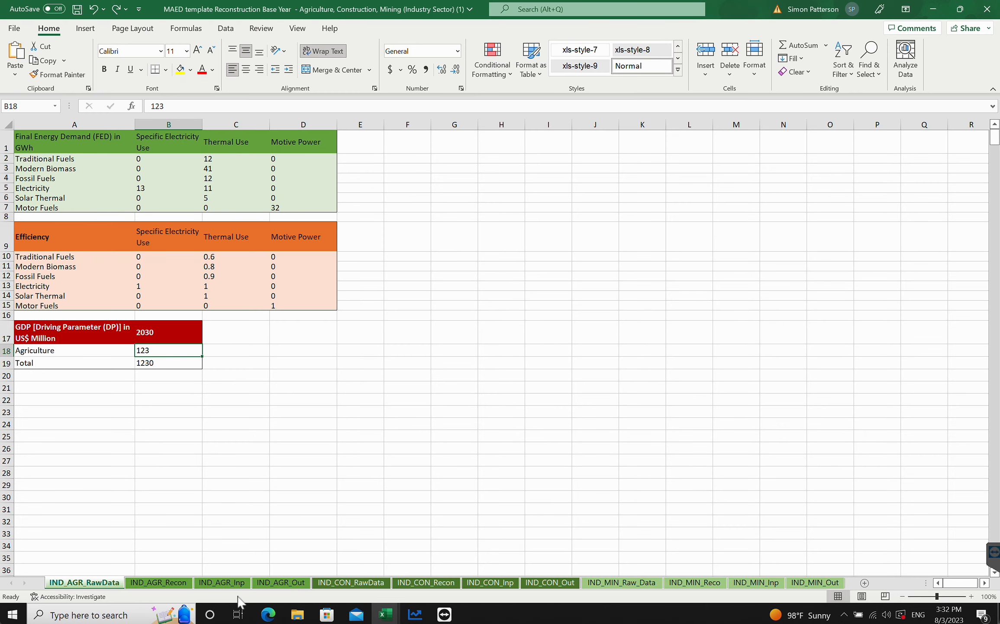
click(268, 614)
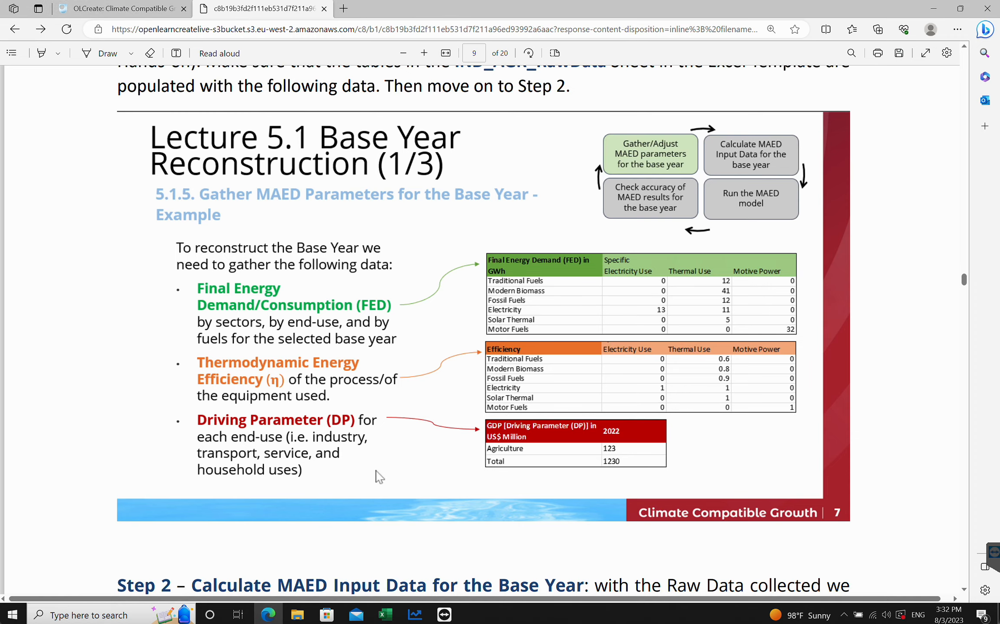
scroll(450, 329, down, 7)
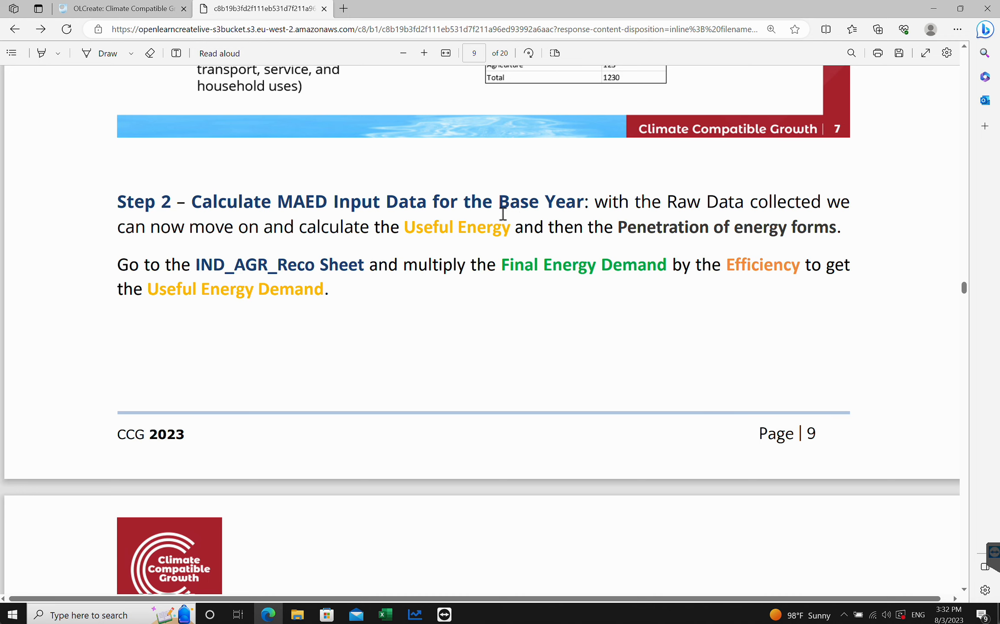
scroll(354, 249, down, 9)
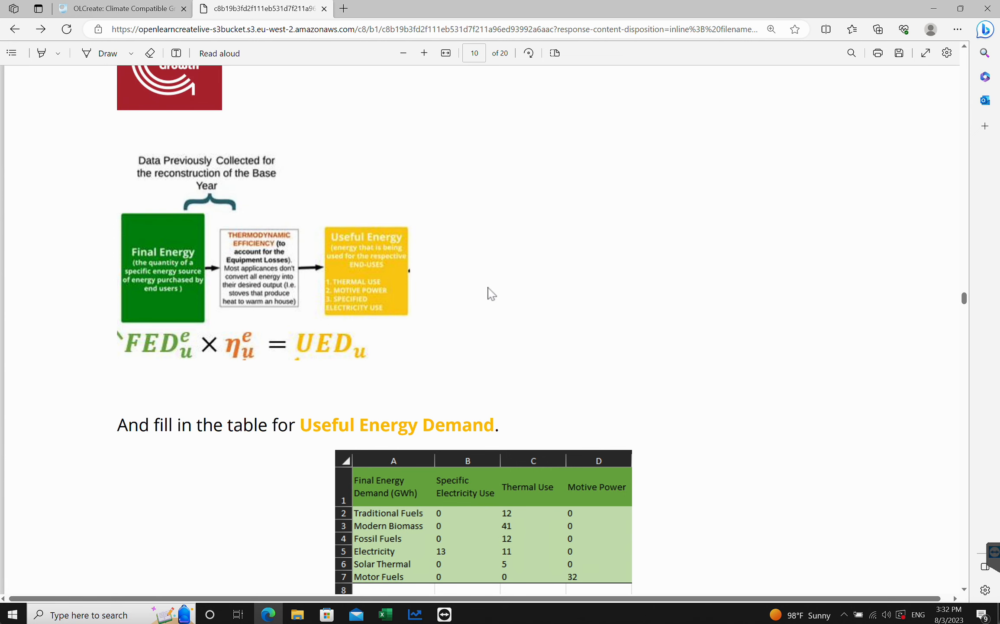
click(403, 53)
click(405, 53)
click(405, 53)
scroll(573, 310, down, 3)
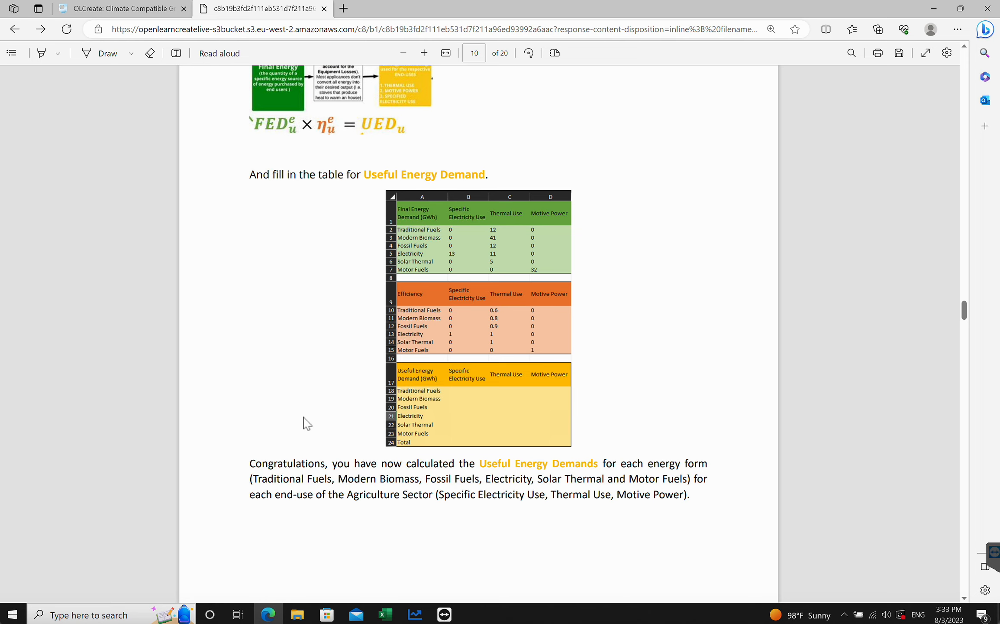
- Open the IND_AGR_Recon sheet and inspect the useful energy demand formulas
mouse_move(390, 613)
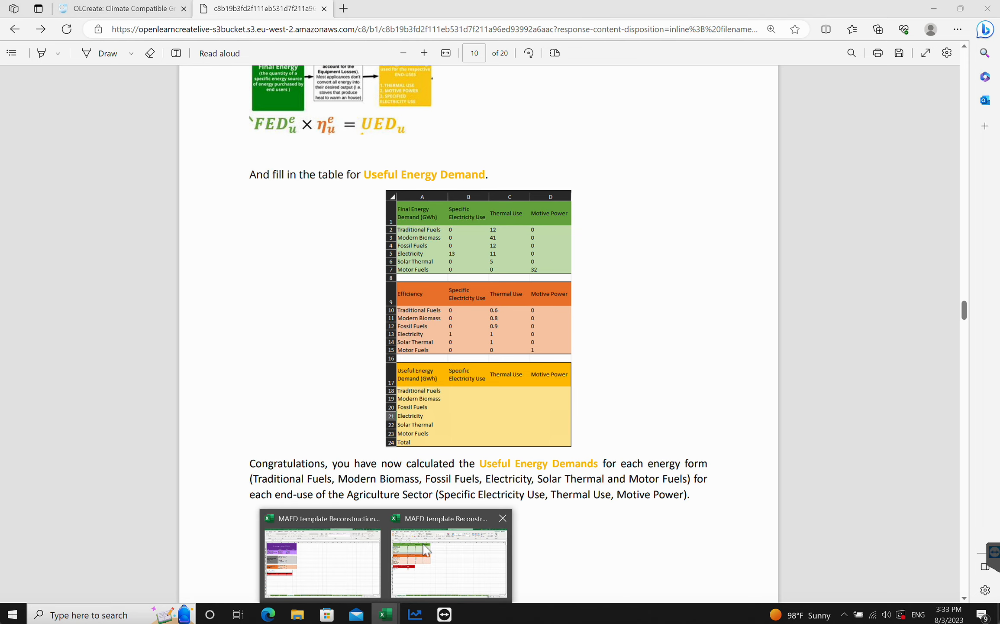
click(428, 547)
click(146, 583)
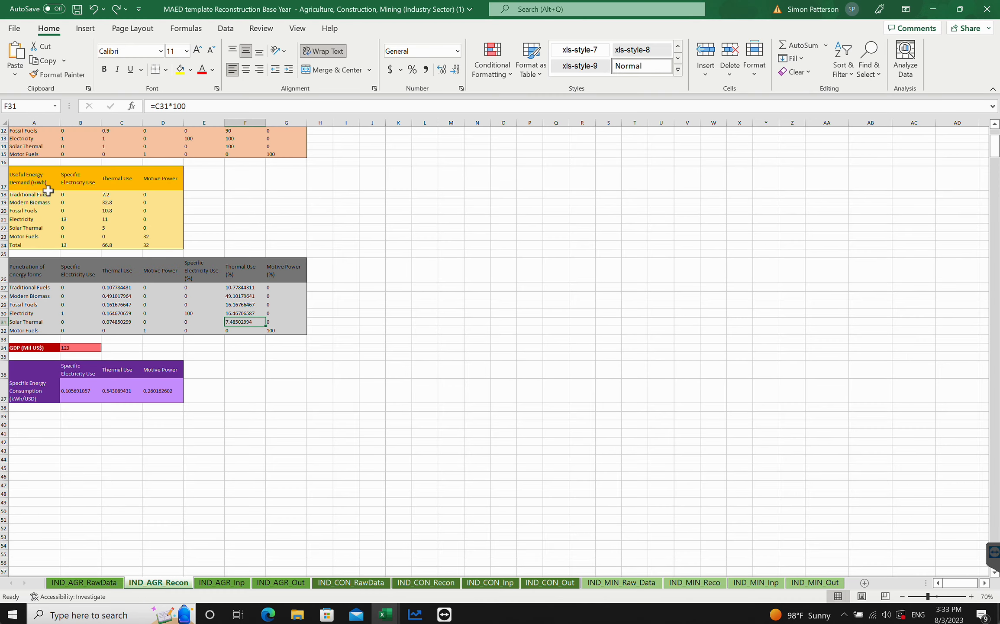
scroll(74, 338, up, 2)
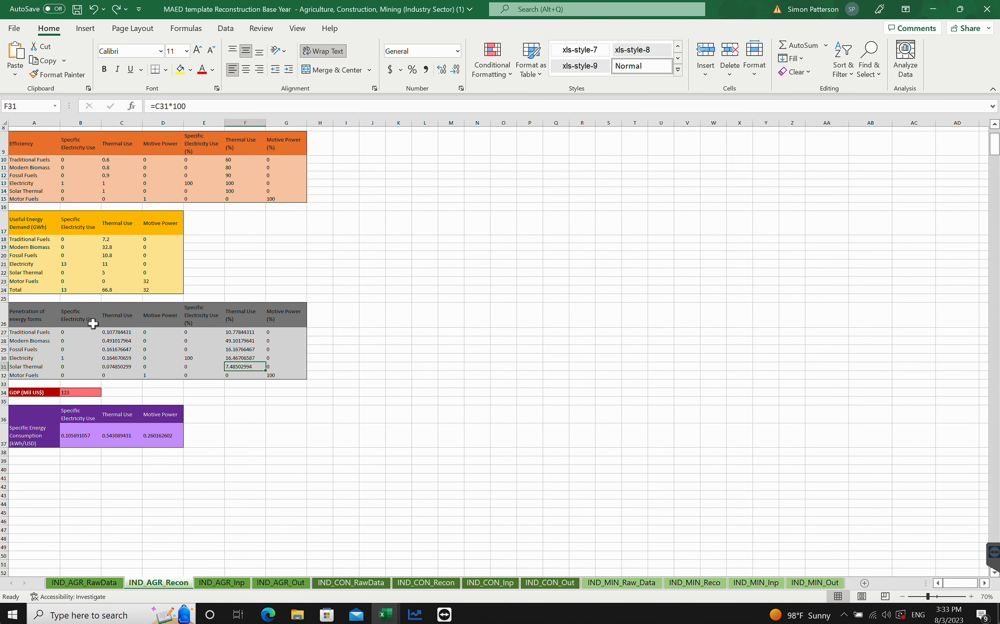
click(110, 246)
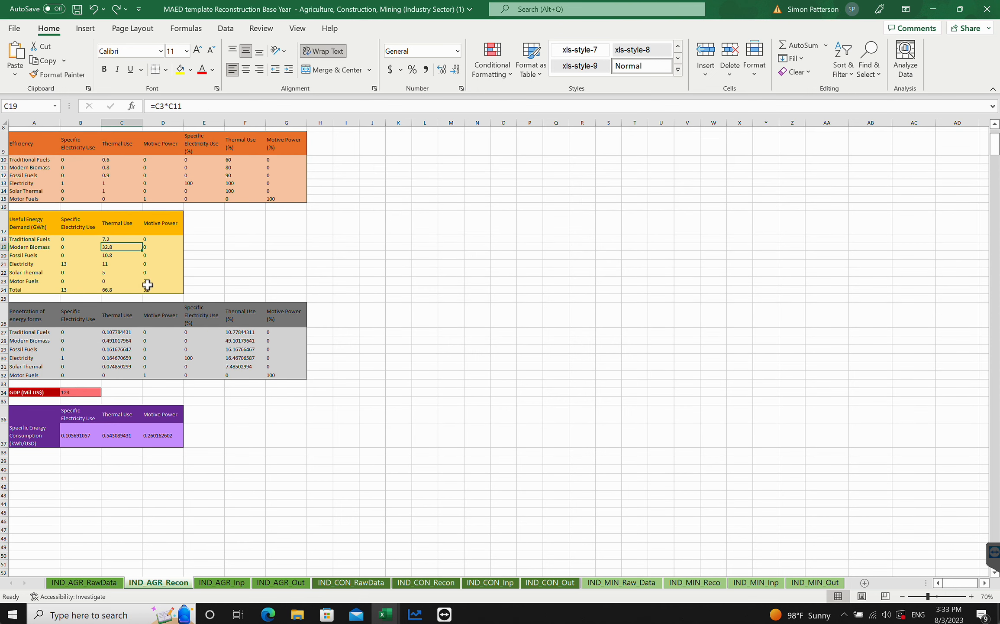
click(278, 431)
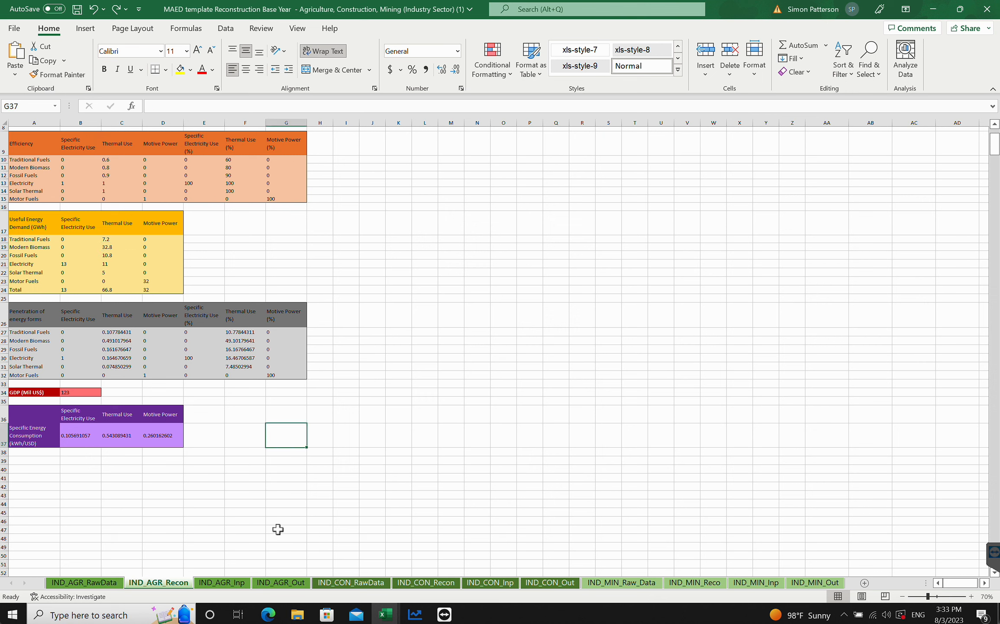
- Read the tutorial's instructions for penetration of energy forms and specific energy consumption
click(268, 614)
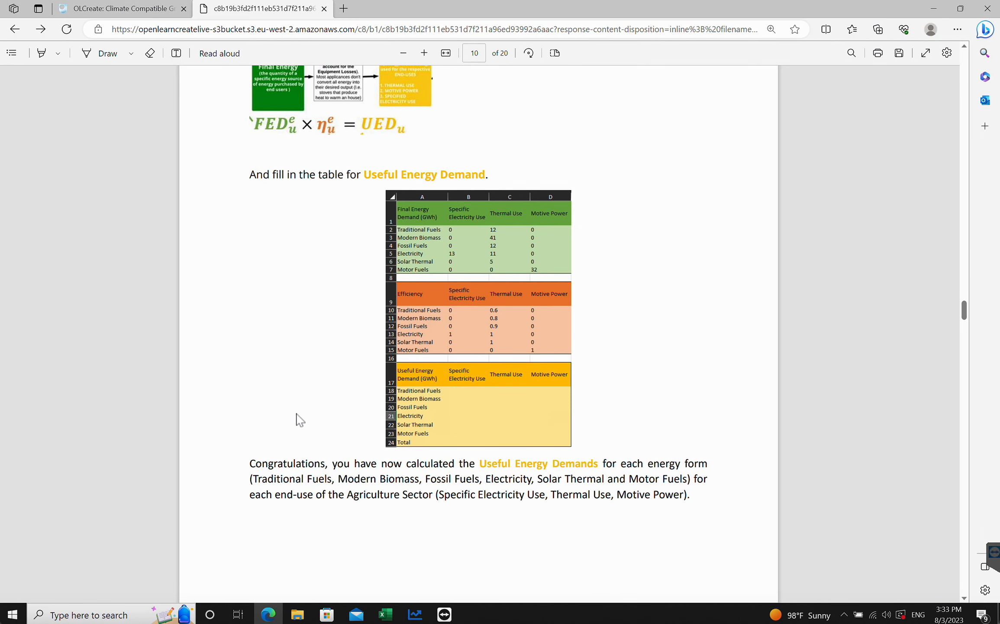
scroll(300, 420, down, 10)
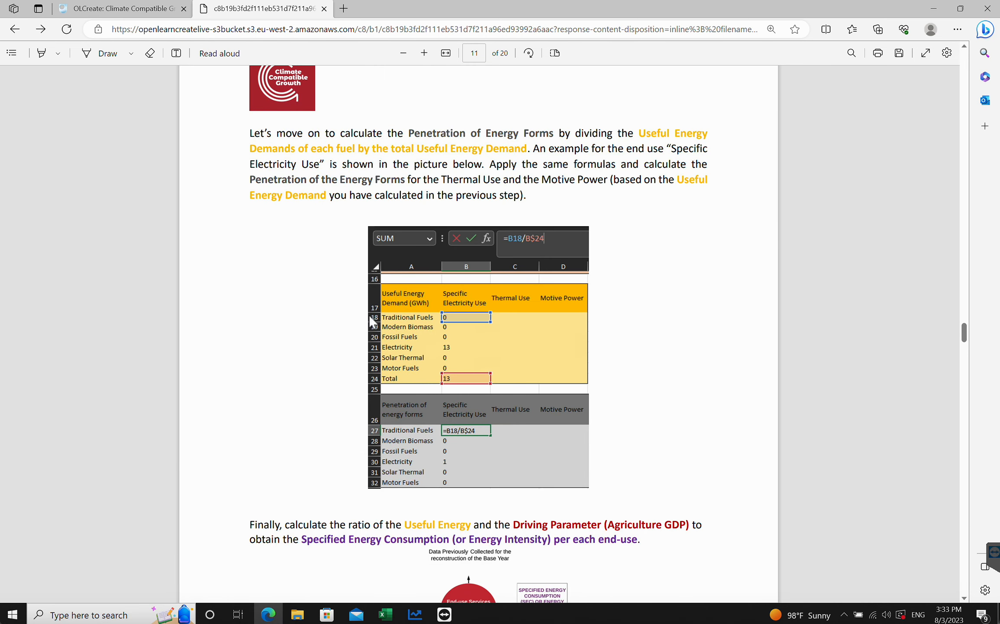
mouse_move(385, 616)
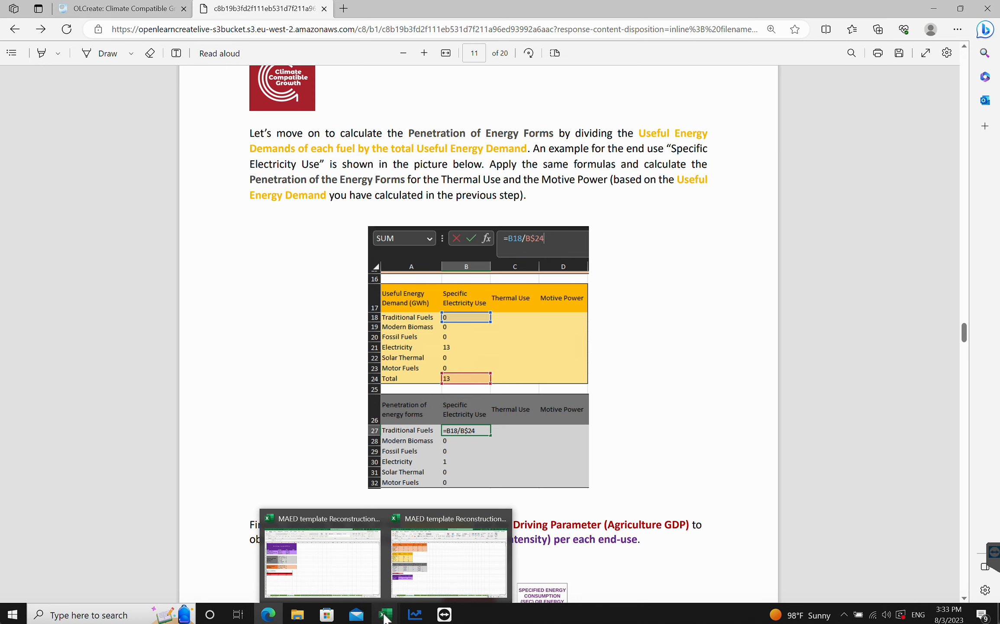
mouse_move(435, 563)
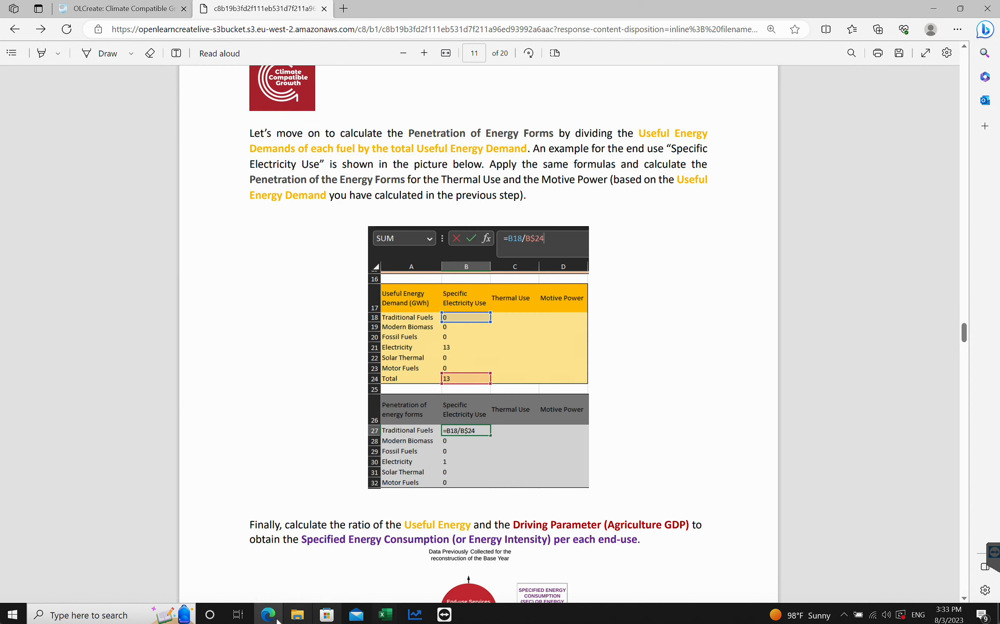
mouse_move(267, 614)
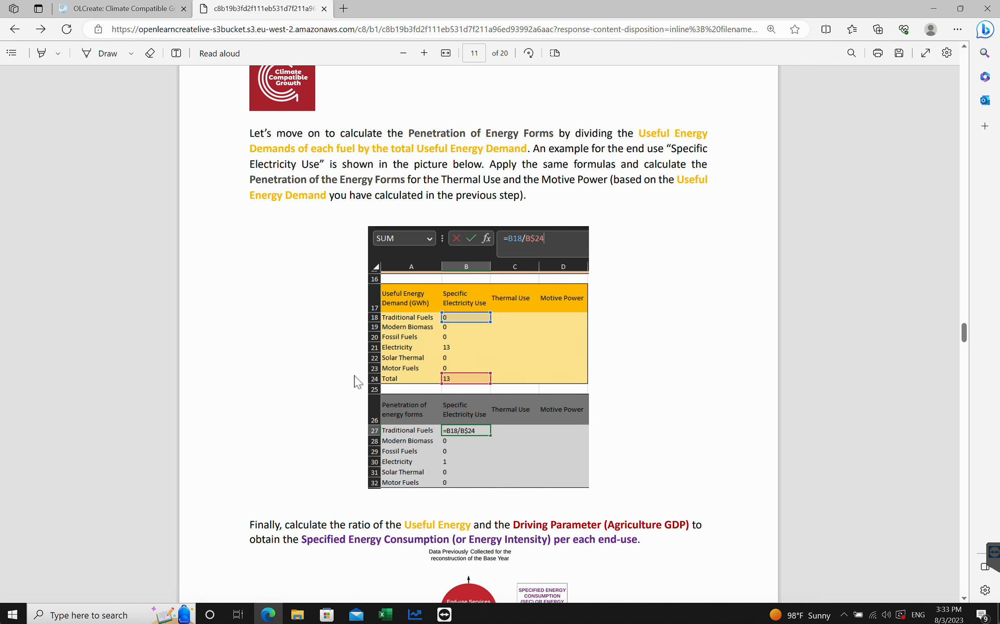
scroll(319, 405, down, 3)
scroll(319, 405, down, 15)
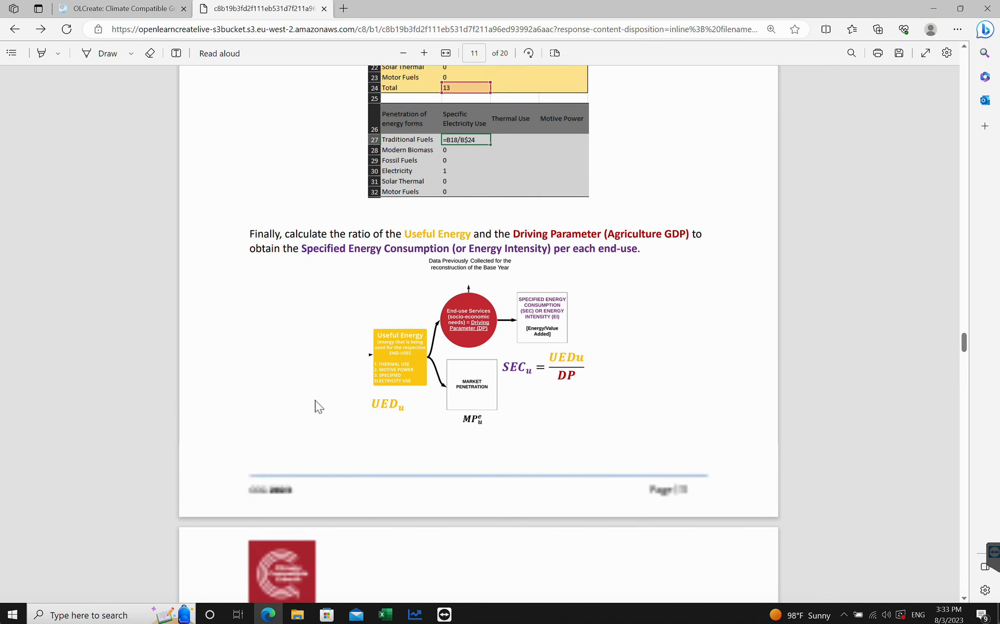
scroll(318, 406, down, 5)
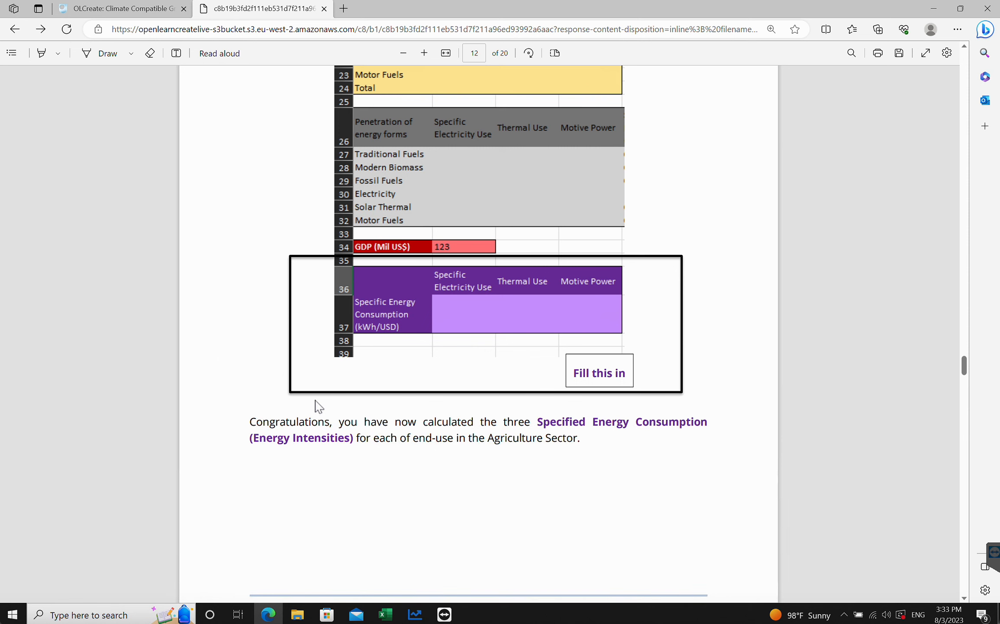
scroll(318, 405, up, 2)
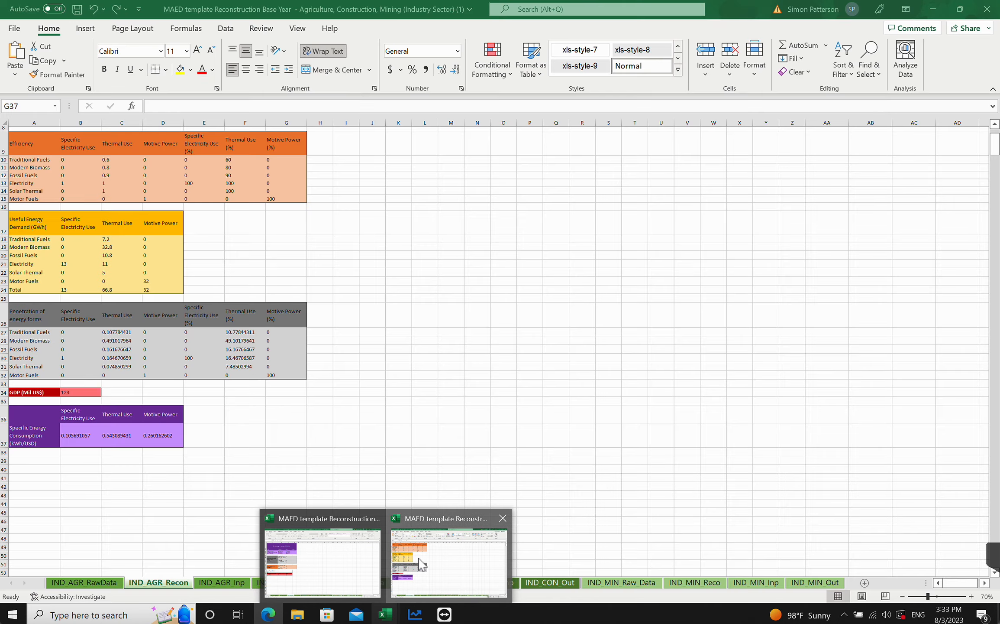
- Examine the specific energy consumption results on the IND_AGR_Recon sheet
click(422, 564)
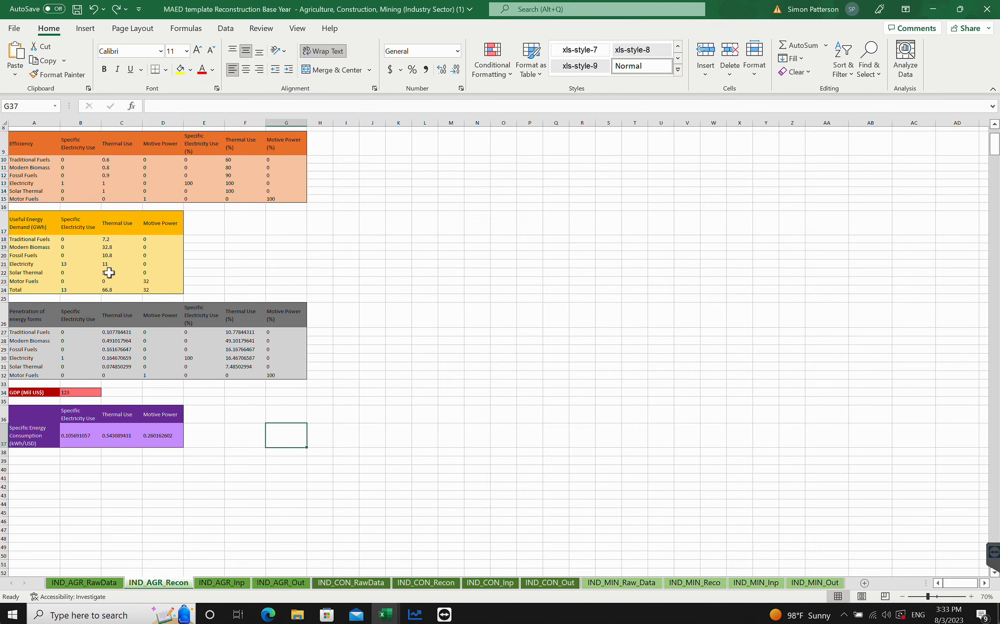
click(207, 452)
click(129, 492)
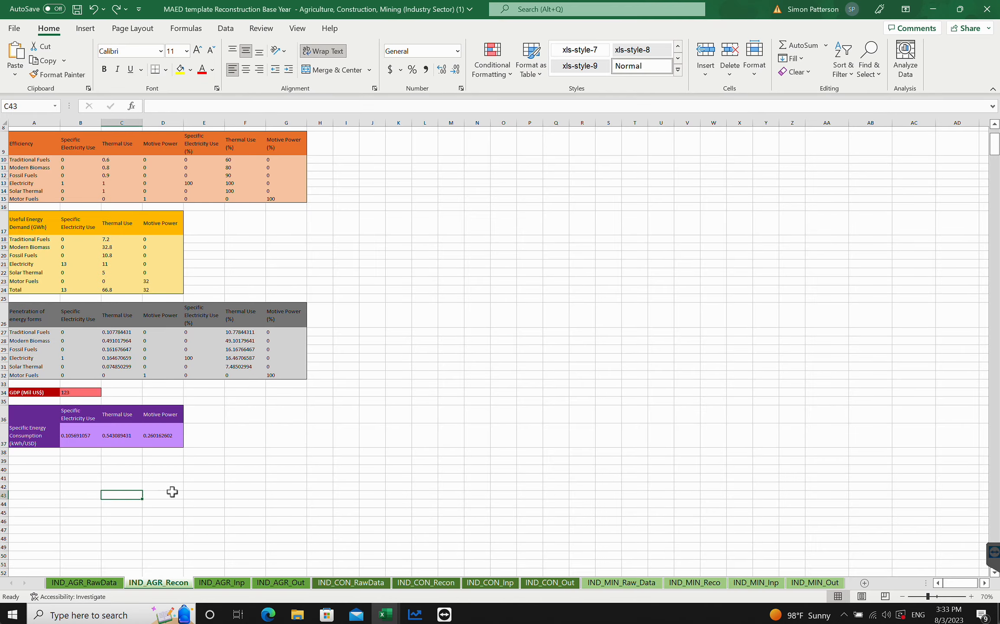
- Read the tutorial's Step 3 instructions for filling the IND_AGR_Inp sheet
click(268, 615)
scroll(536, 396, up, 10)
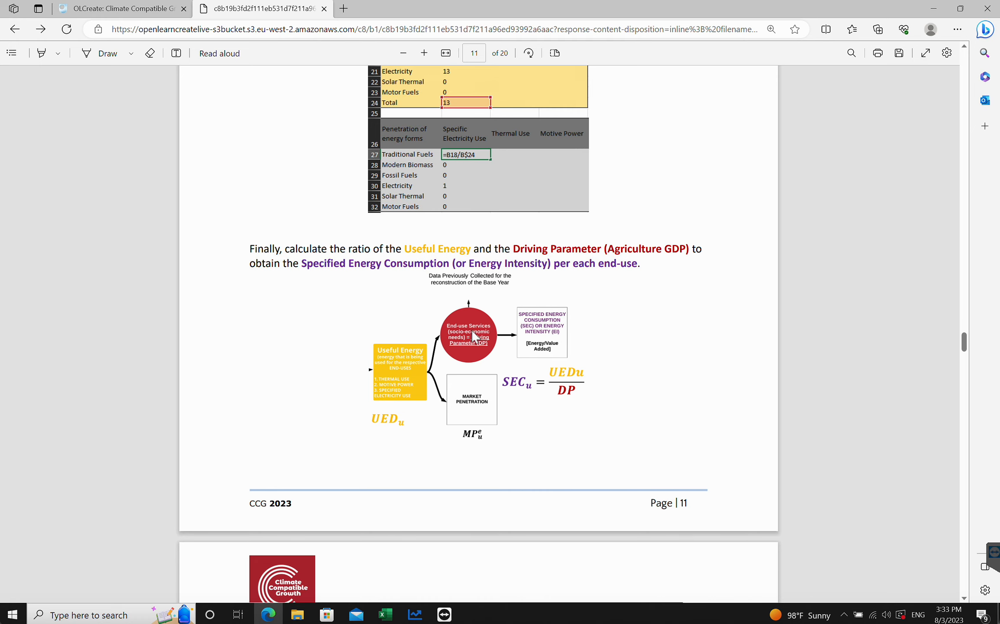
scroll(471, 330, down, 10)
scroll(471, 330, down, 10)
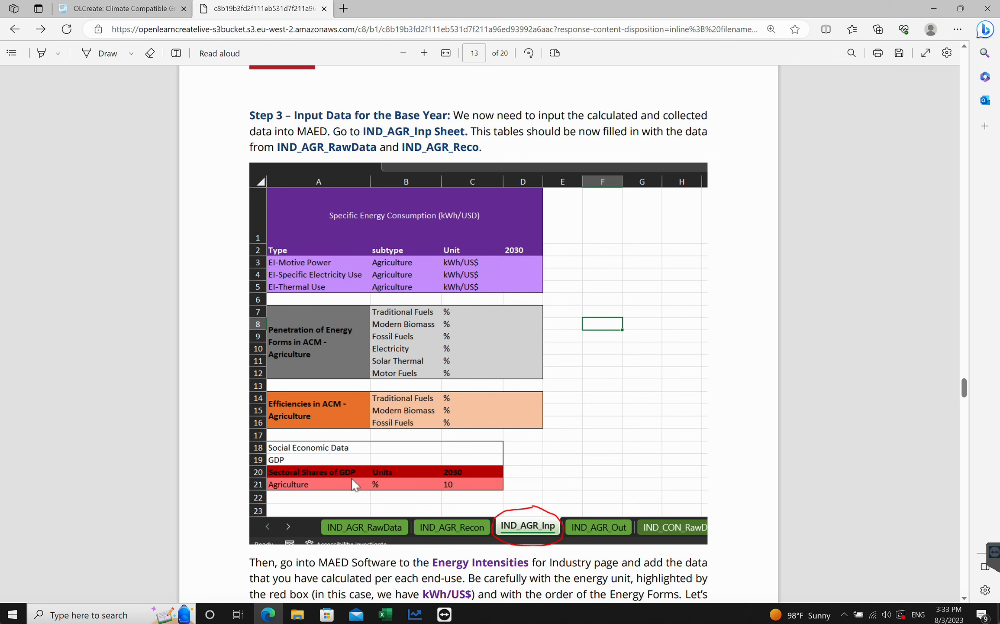
- Return to the workbook and open the IND_AGR_Inp sheet
mouse_move(386, 614)
click(416, 558)
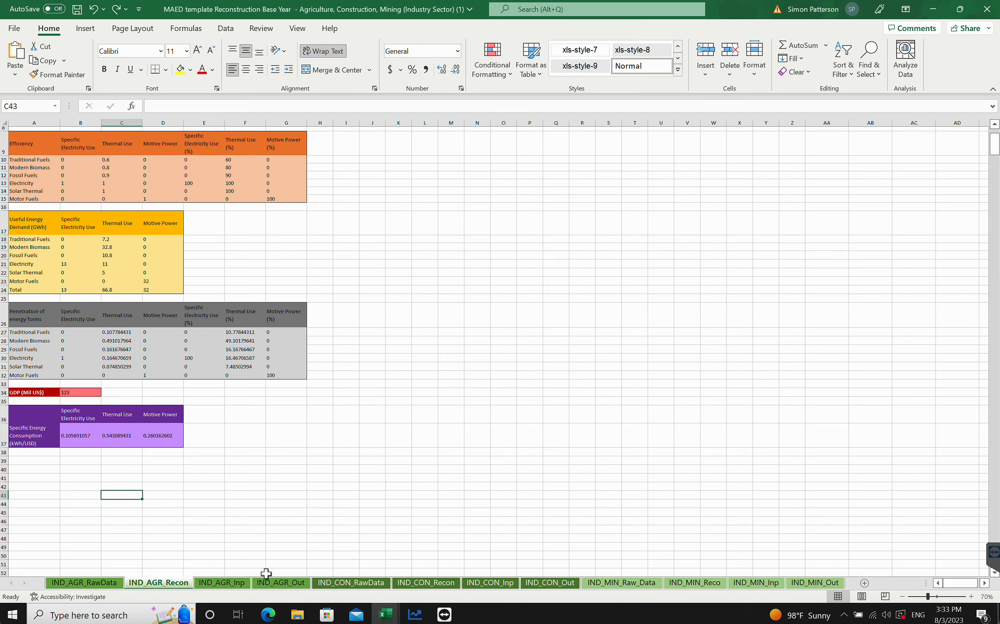
click(223, 583)
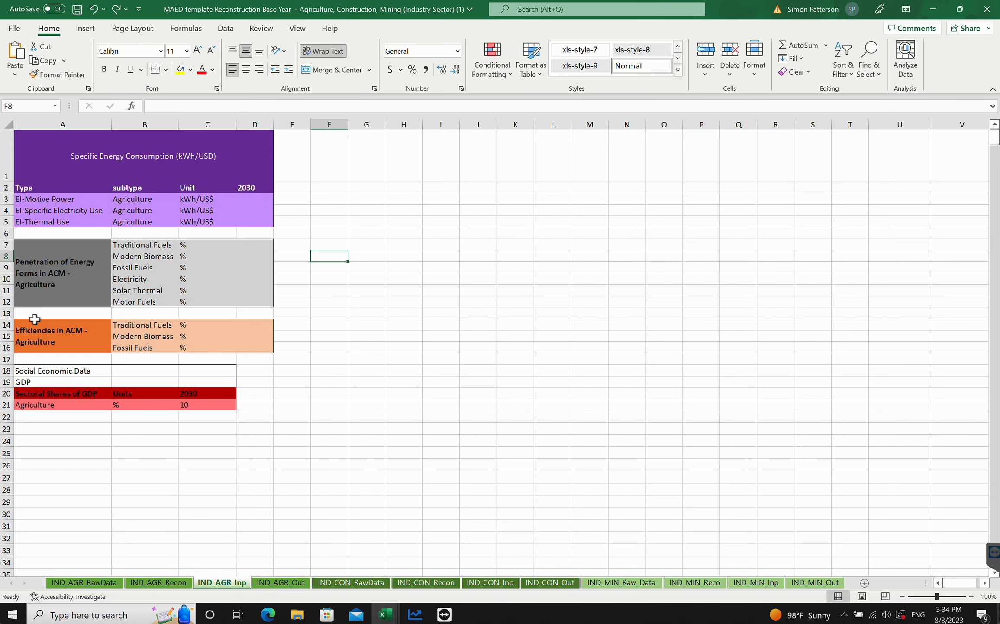
- Inspect the 2030 motive power cell's link to the IND_AGR_Recon sheet and review the filled IND_AGR_Inp values
click(245, 198)
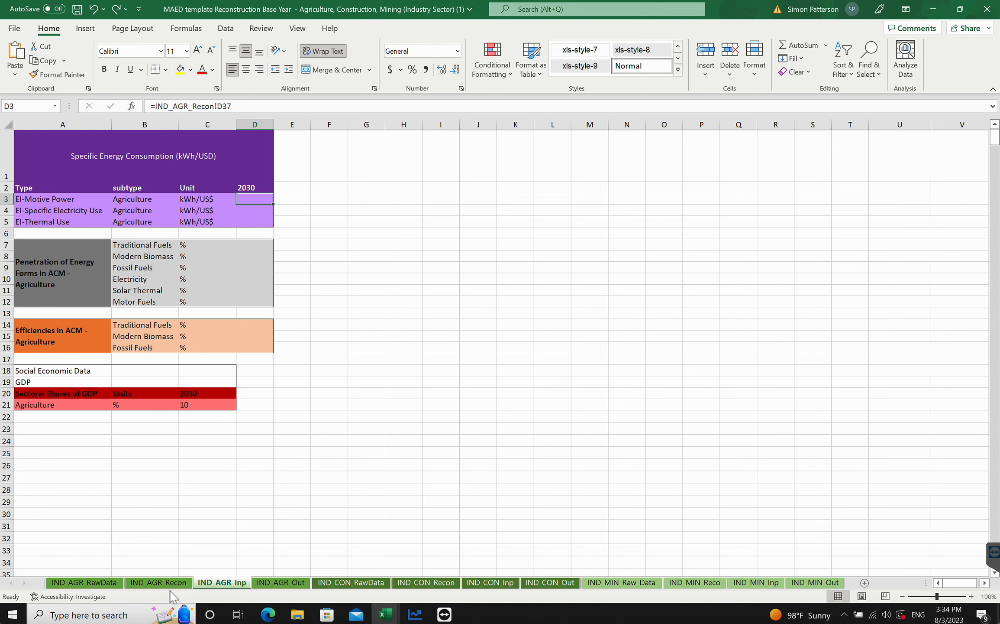
click(158, 582)
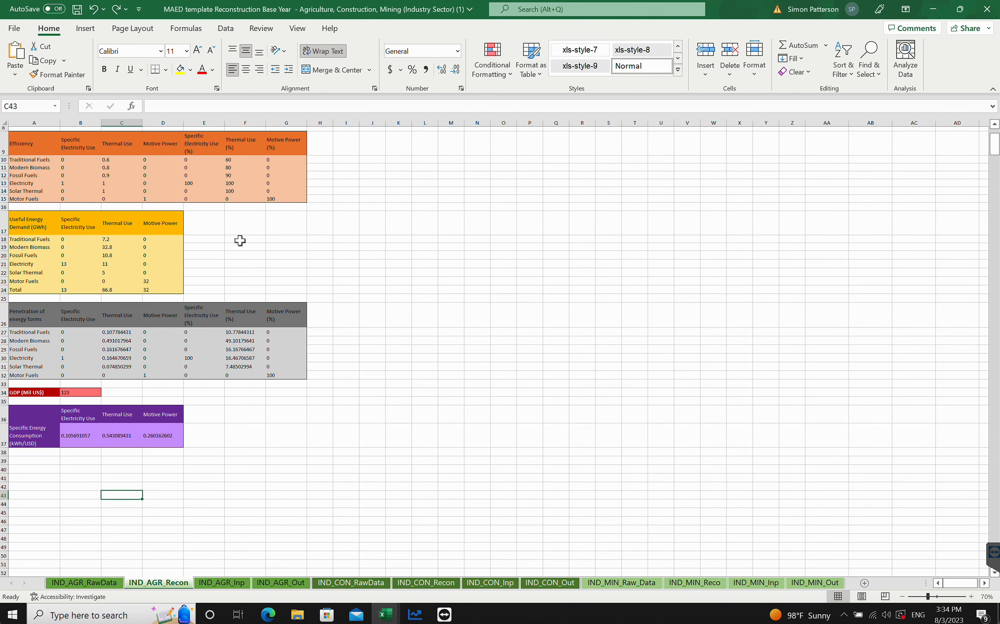
click(222, 582)
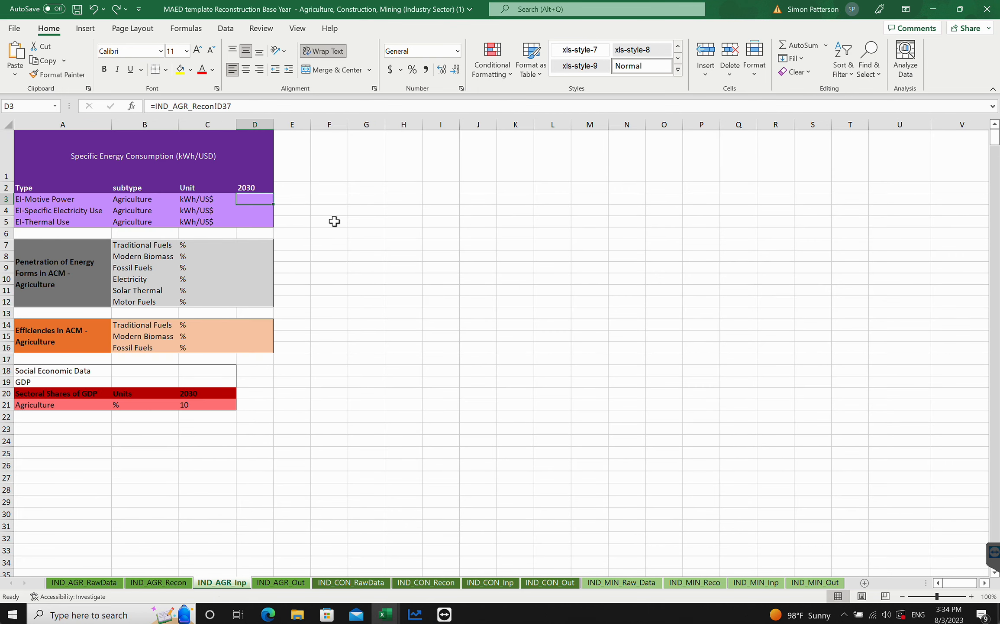
click(360, 346)
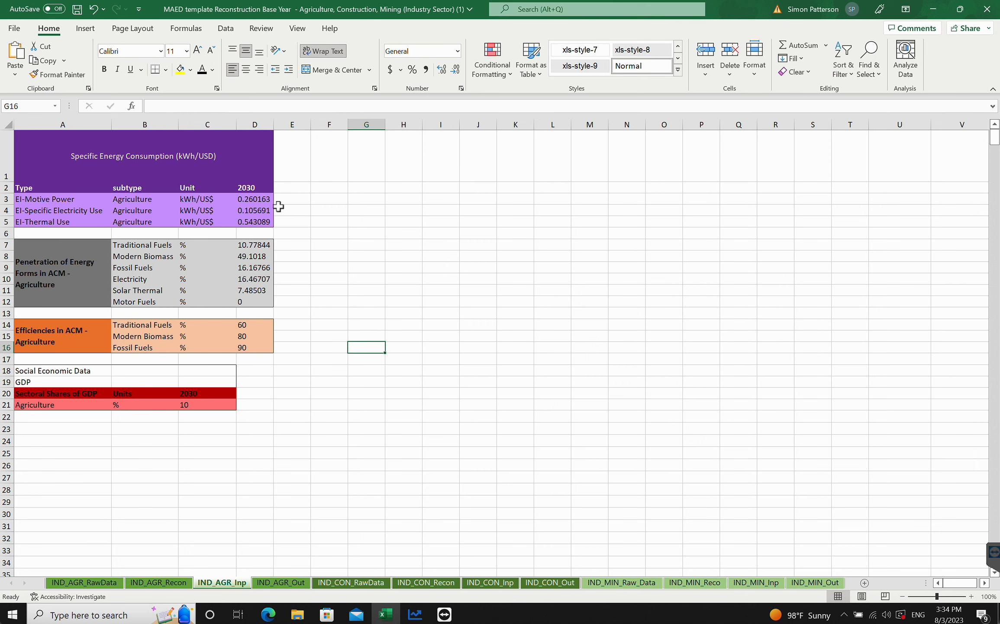
- Read the tutorial's instructions for entering the calculated energy intensities on MAED's Industry page
click(268, 614)
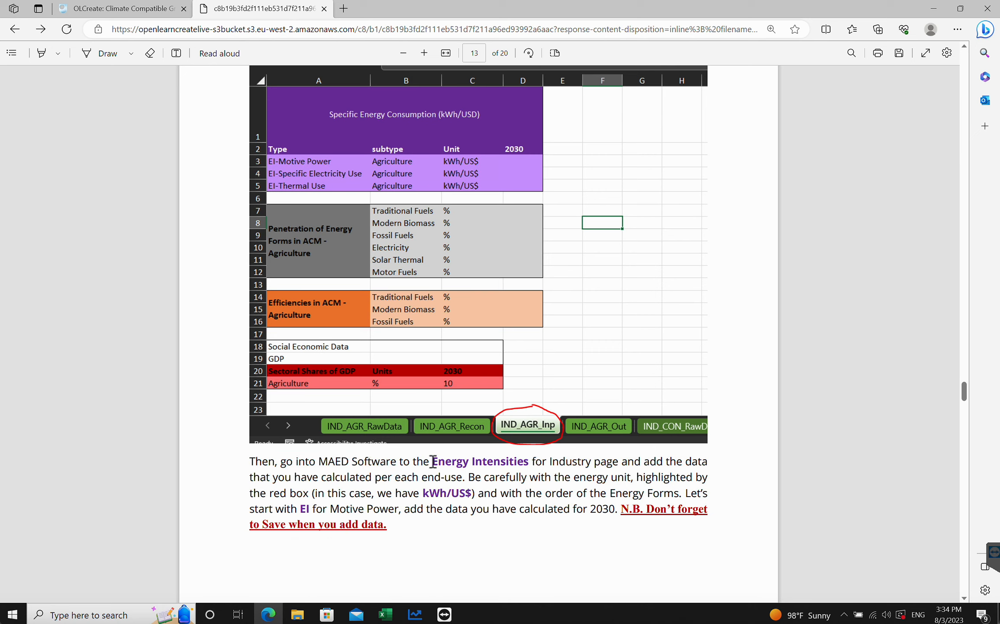
drag(432, 461, 530, 463)
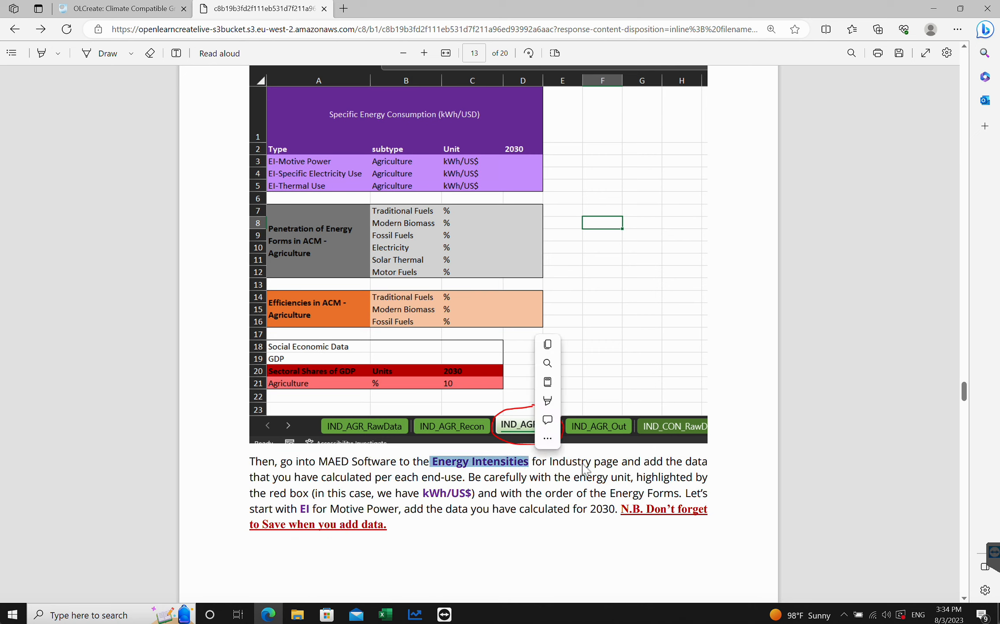
click(544, 483)
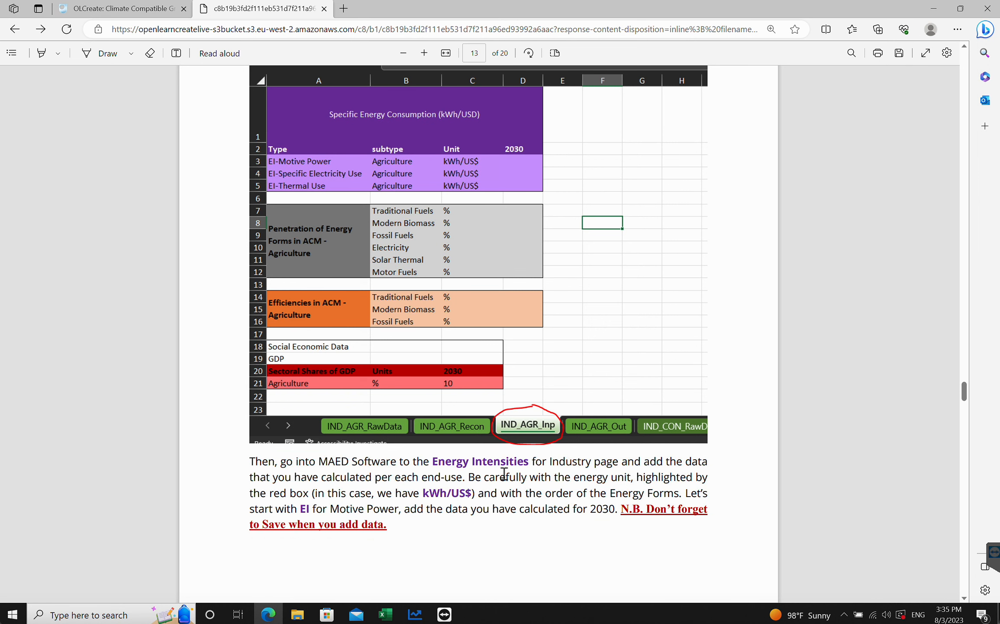
scroll(461, 360, down, 2)
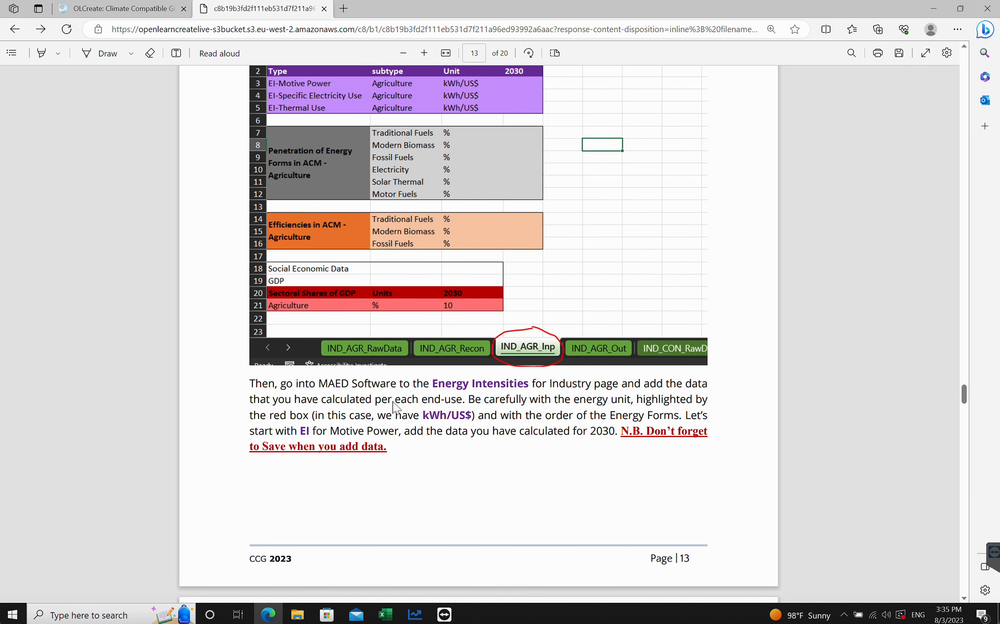
scroll(488, 397, down, 10)
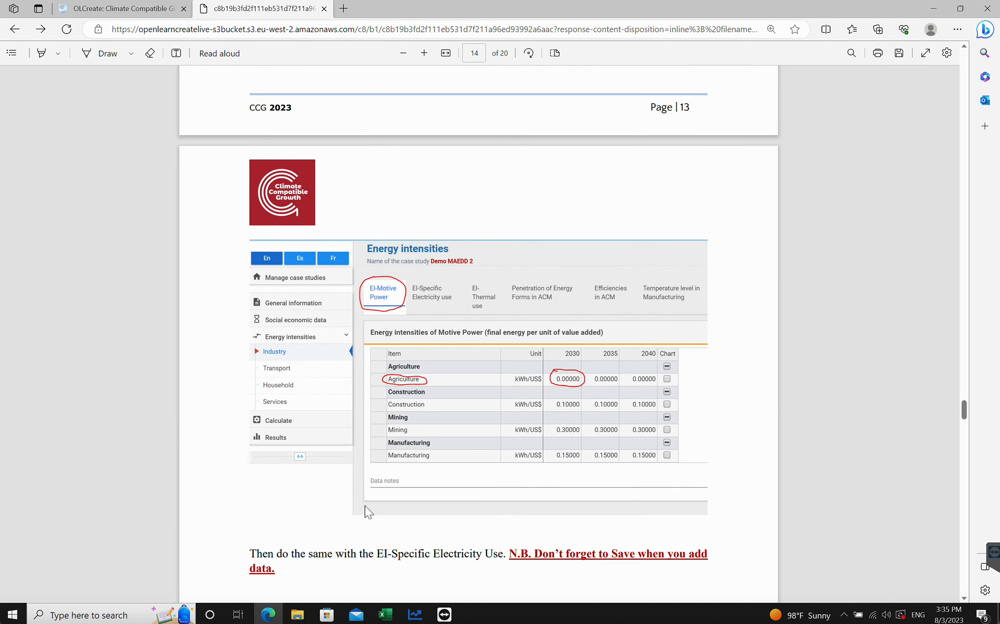
- Close the results window in MAED and open the Industry energy intensities page
click(415, 614)
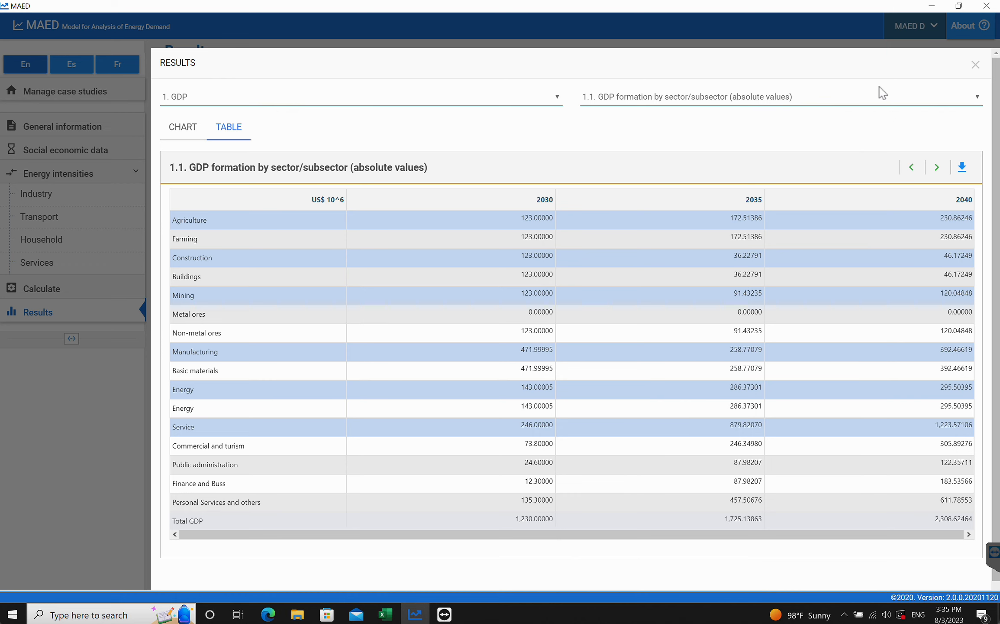
click(976, 65)
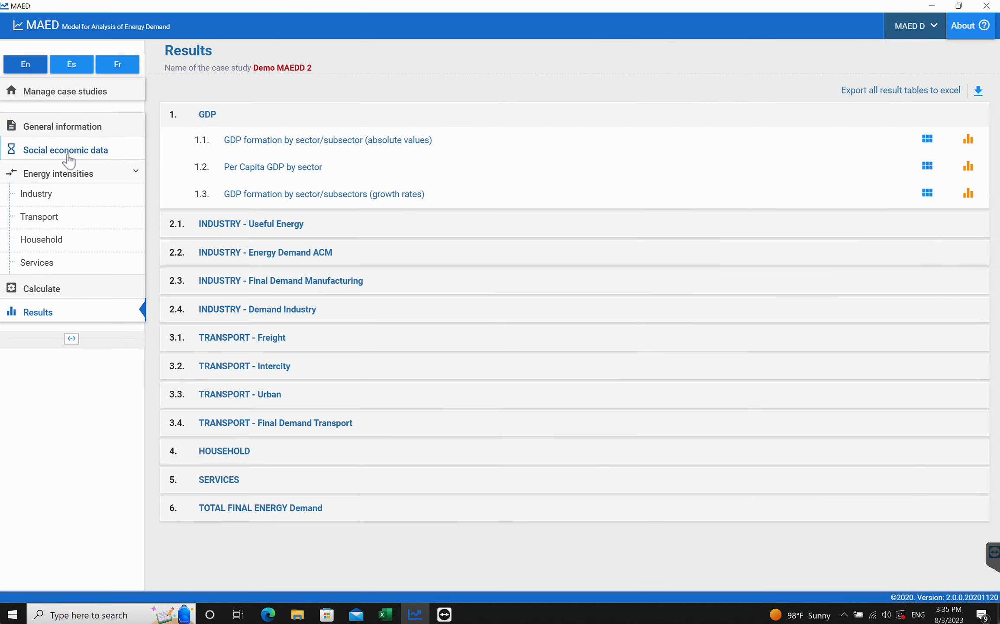
click(38, 196)
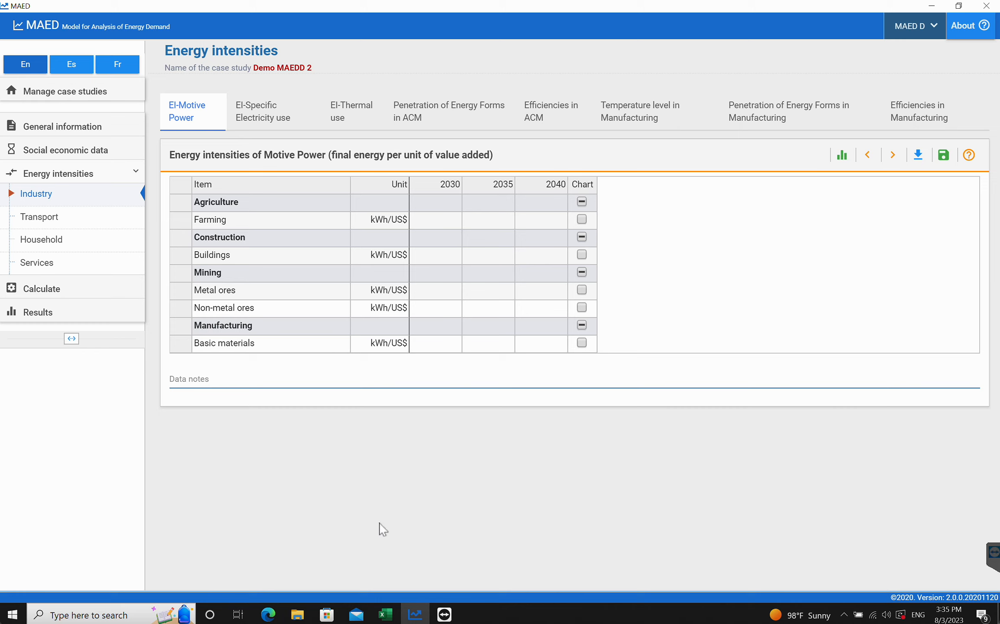
- Check the El-Motive Power value for 2030 on the IND_AGR_Inp sheet
mouse_move(385, 614)
click(345, 568)
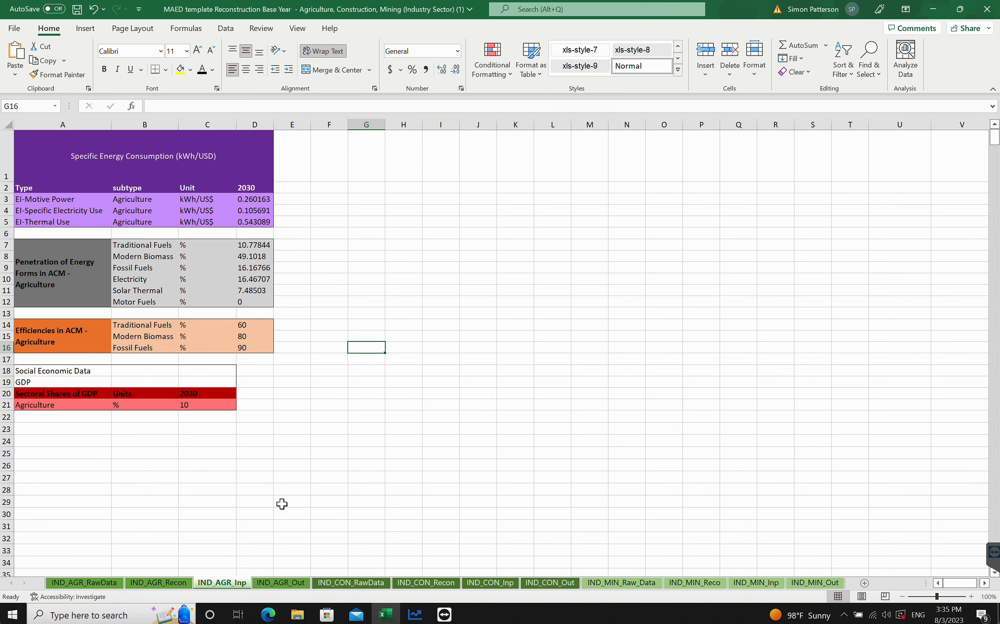
click(74, 201)
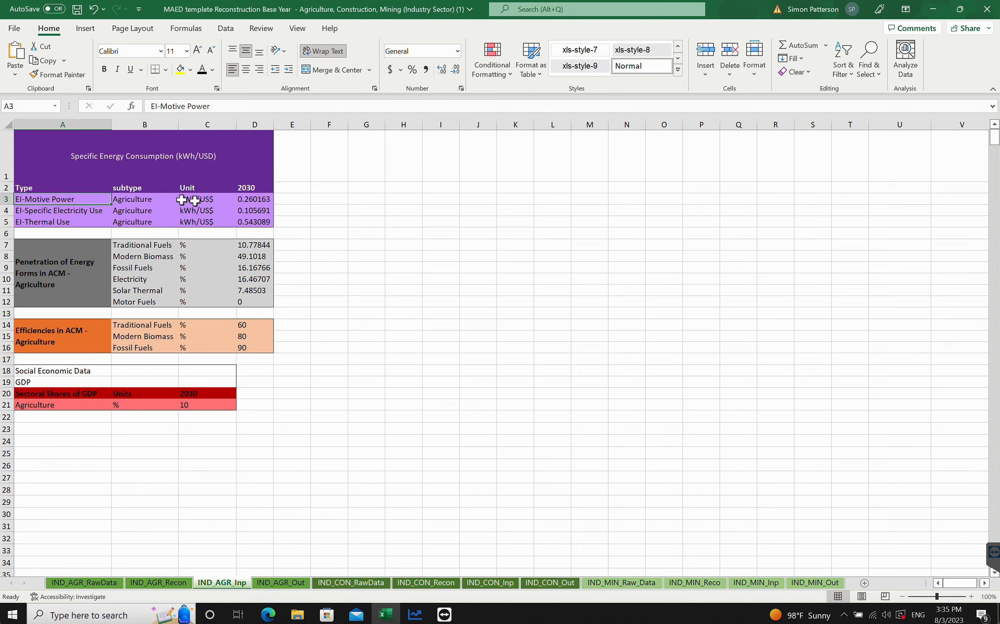
click(260, 200)
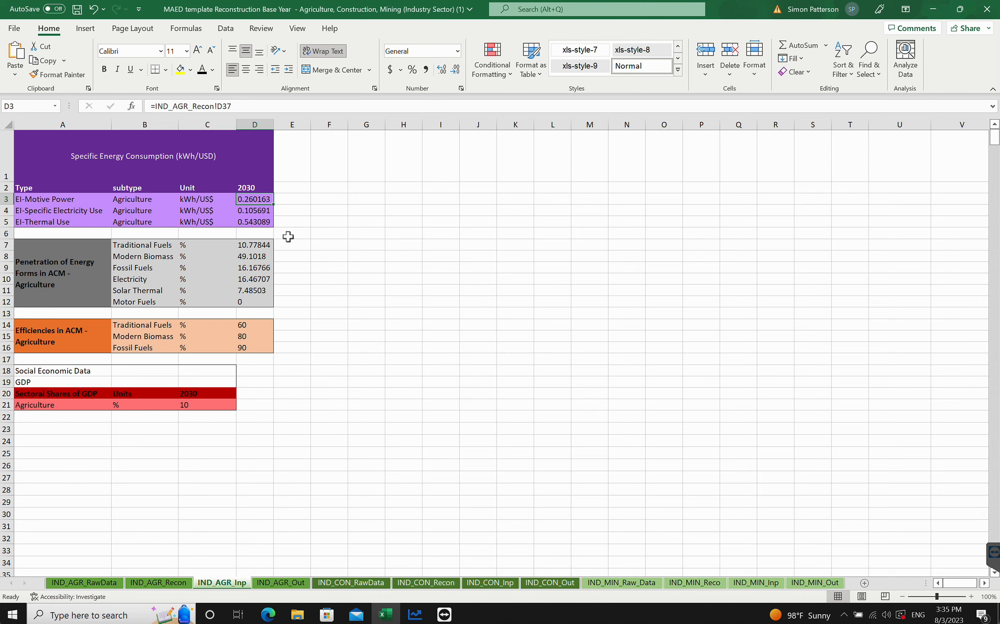
scroll(284, 240, down, 1)
scroll(284, 240, right, 1)
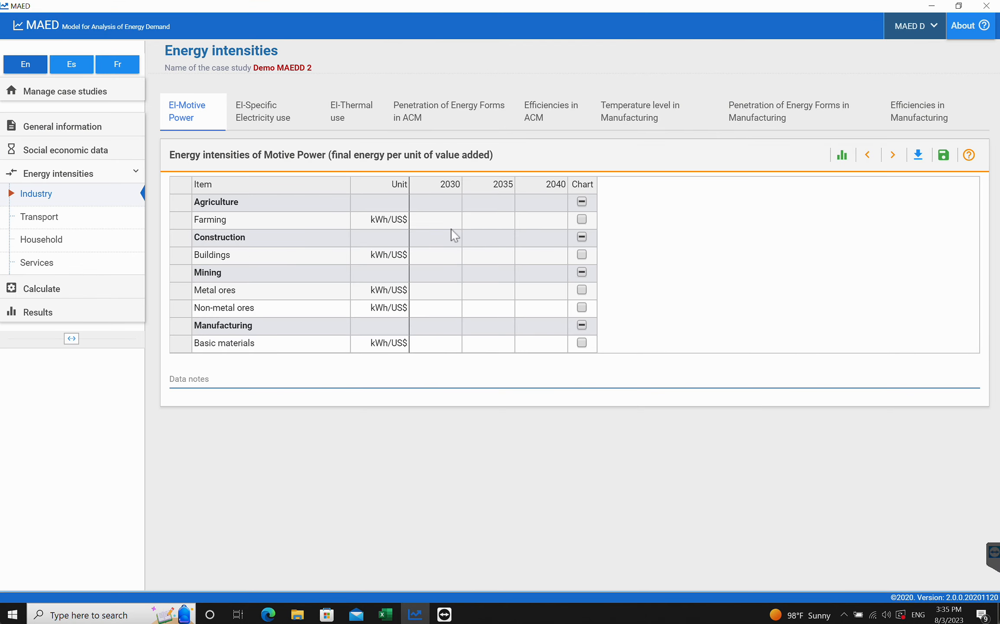
- Enter 0.260163 as Farming's 2030 motive power intensity, save it, and open the El-Specific Electricity use tab
click(386, 614)
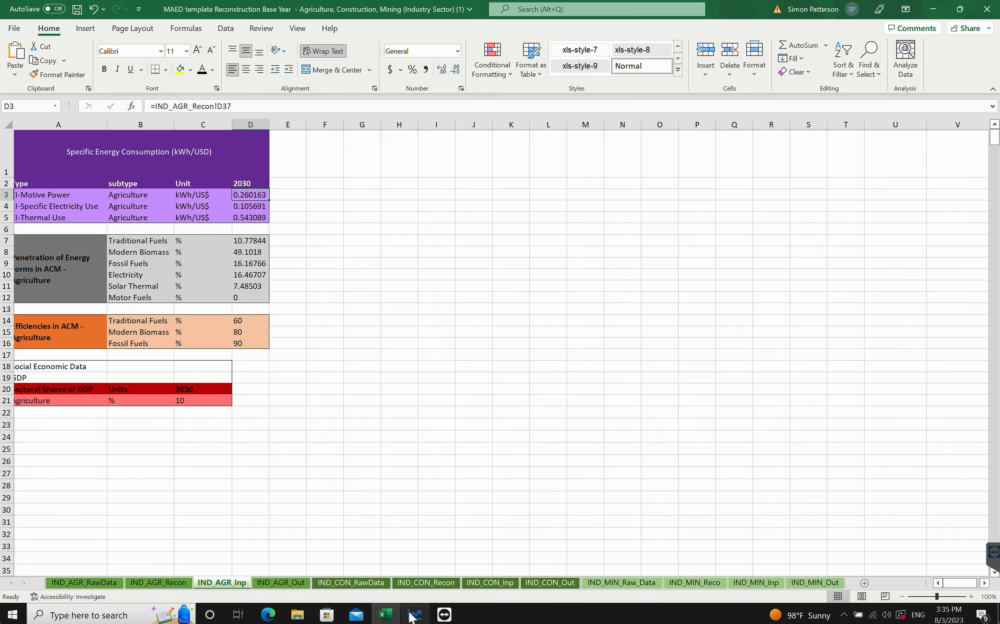
mouse_move(411, 617)
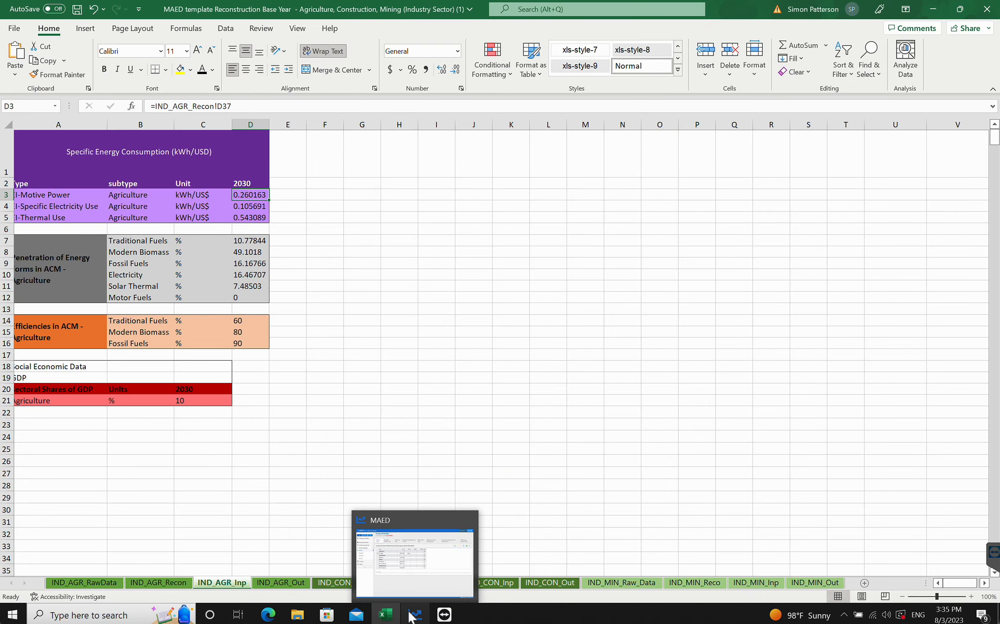
click(411, 617)
click(455, 228)
text(0.260)
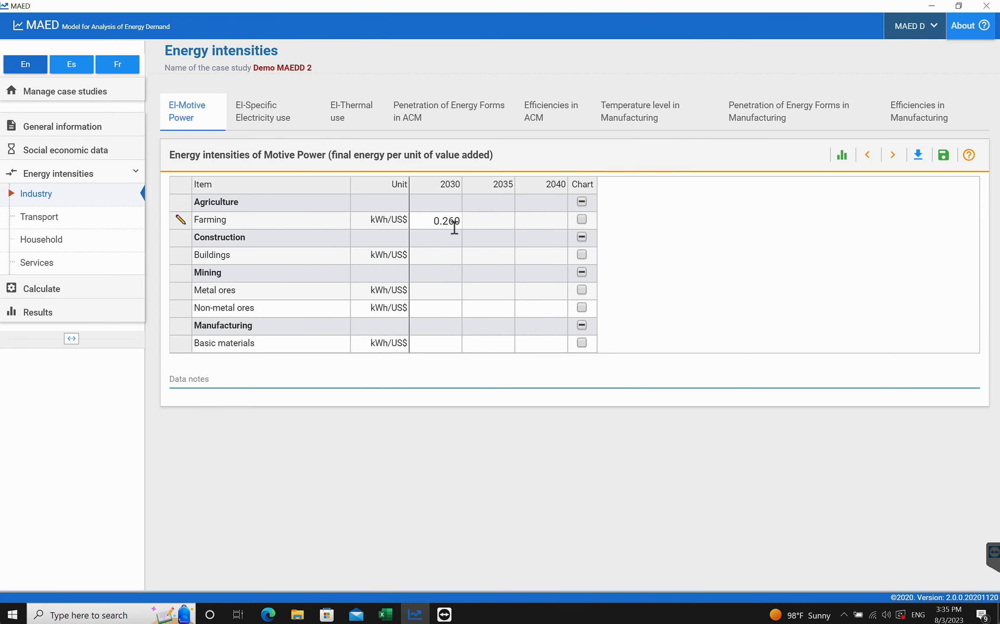
text(163)
click(943, 155)
click(247, 121)
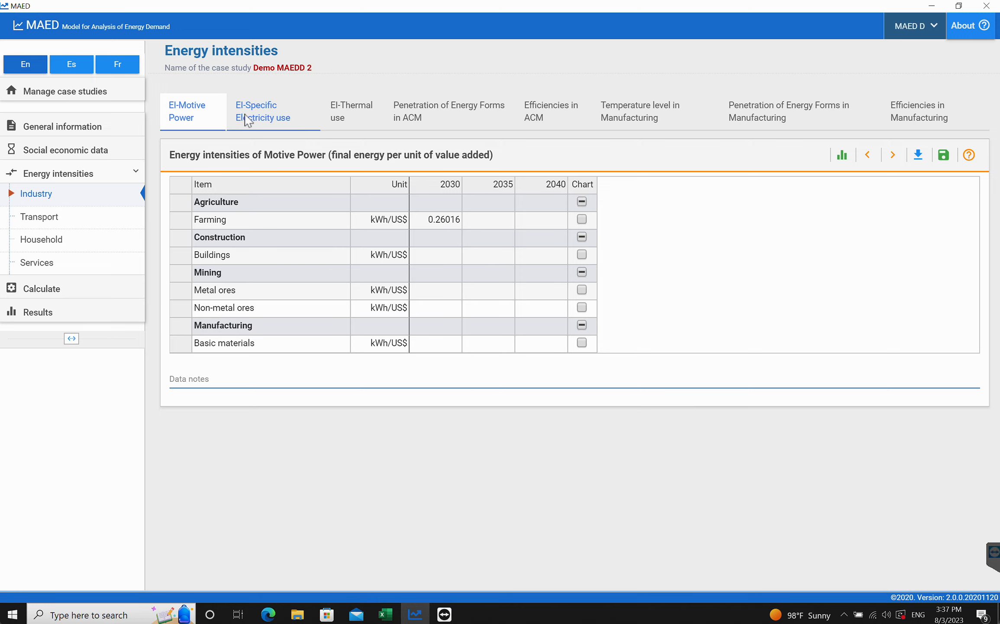
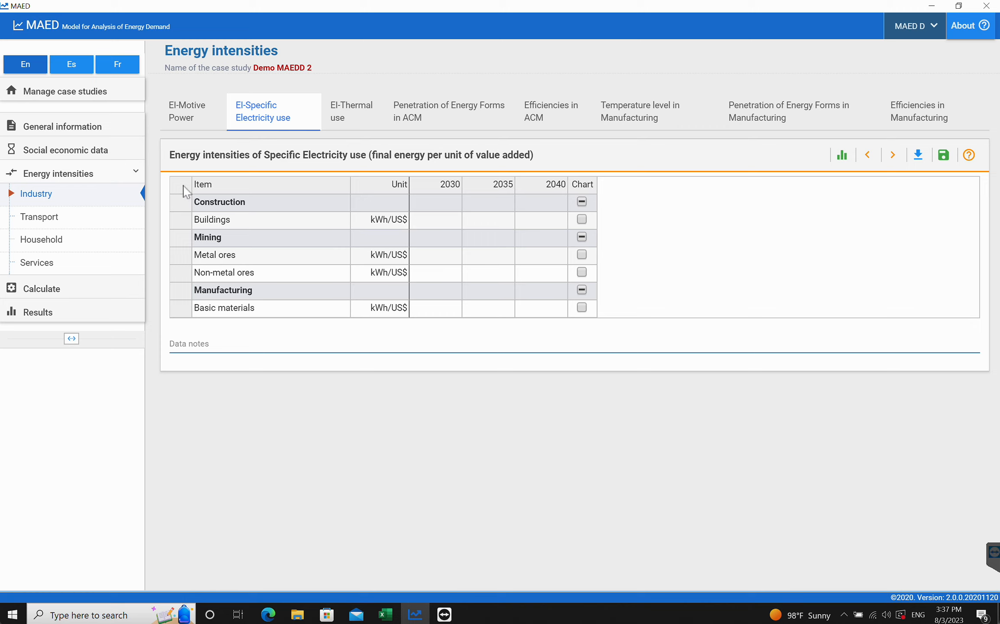
- Enable Specific Electricity use and Thermal use for the Farming agriculture client and save the sectors
click(48, 134)
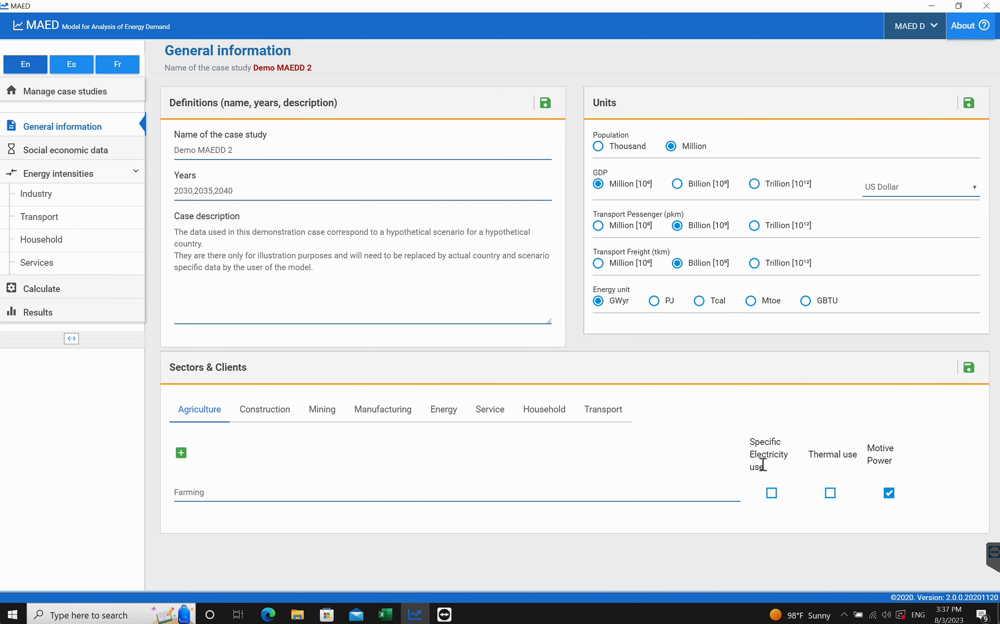
click(771, 494)
click(830, 493)
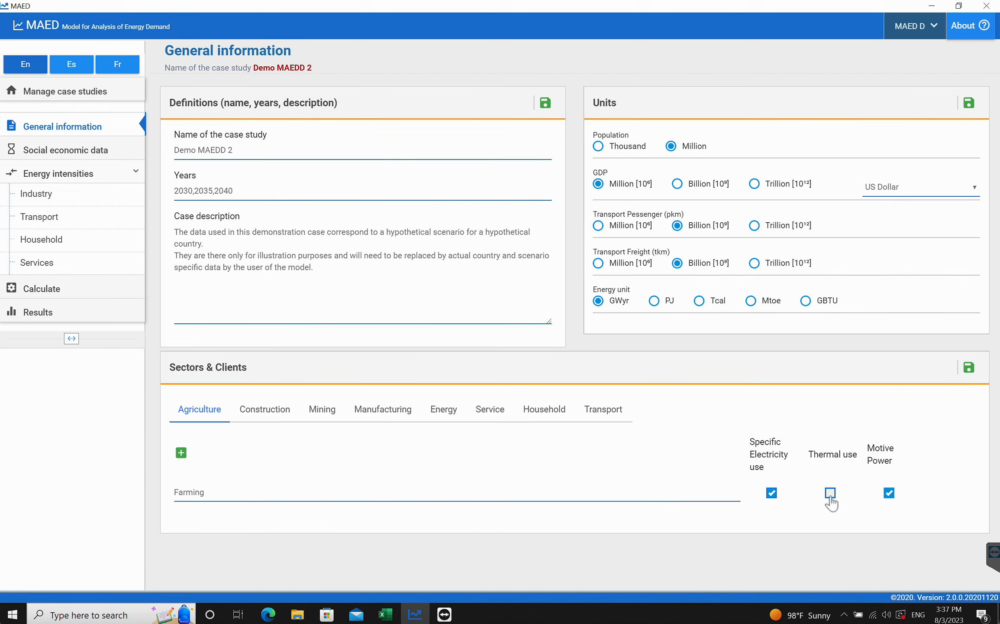
click(969, 368)
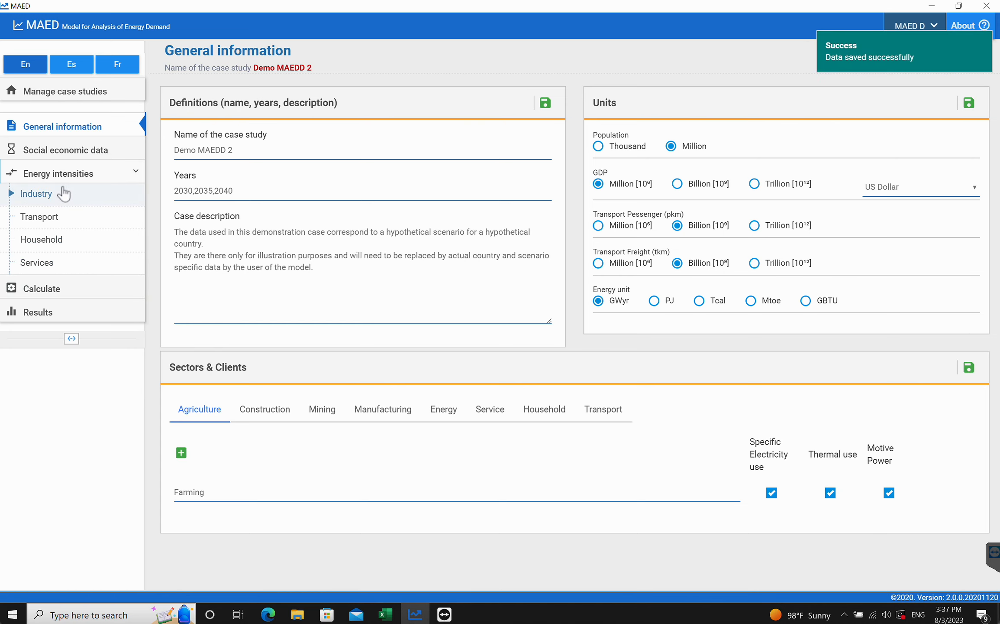
- Enter 0.105691 as Farming's 2030 specific electricity use intensity on the Industry page and save it
click(47, 200)
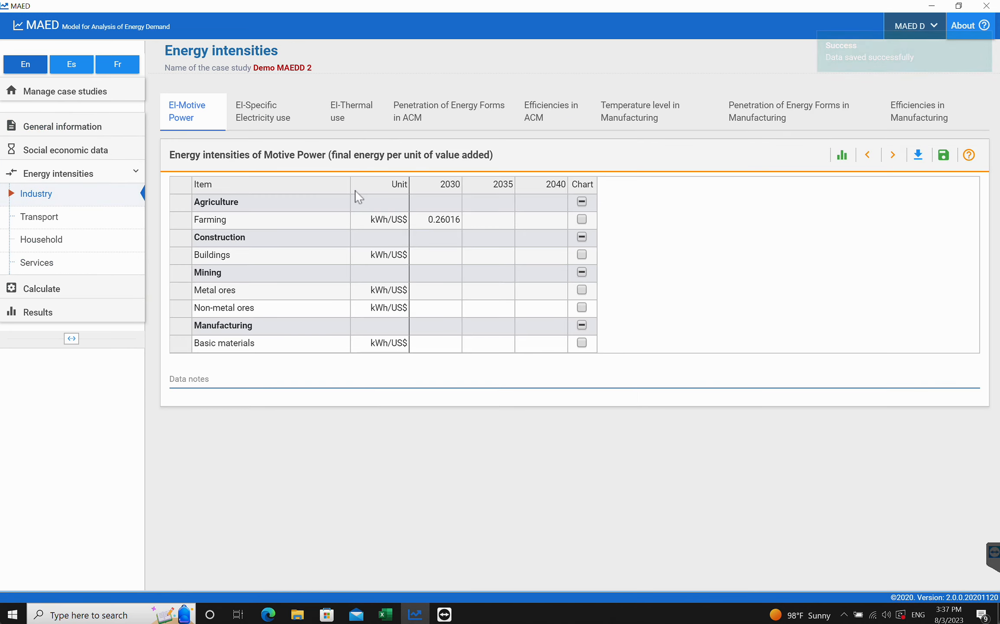
click(266, 120)
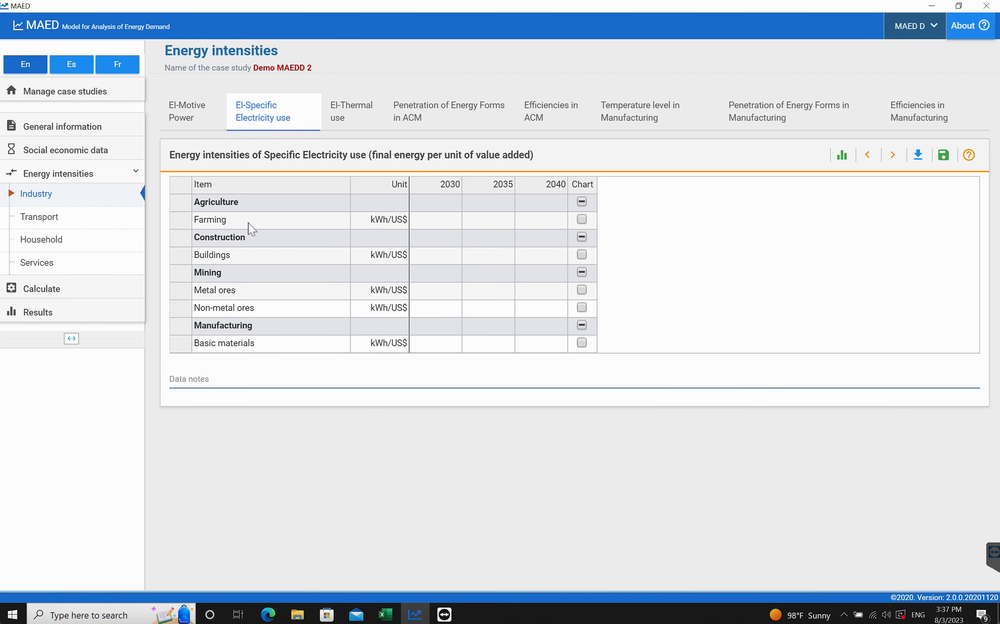
click(385, 613)
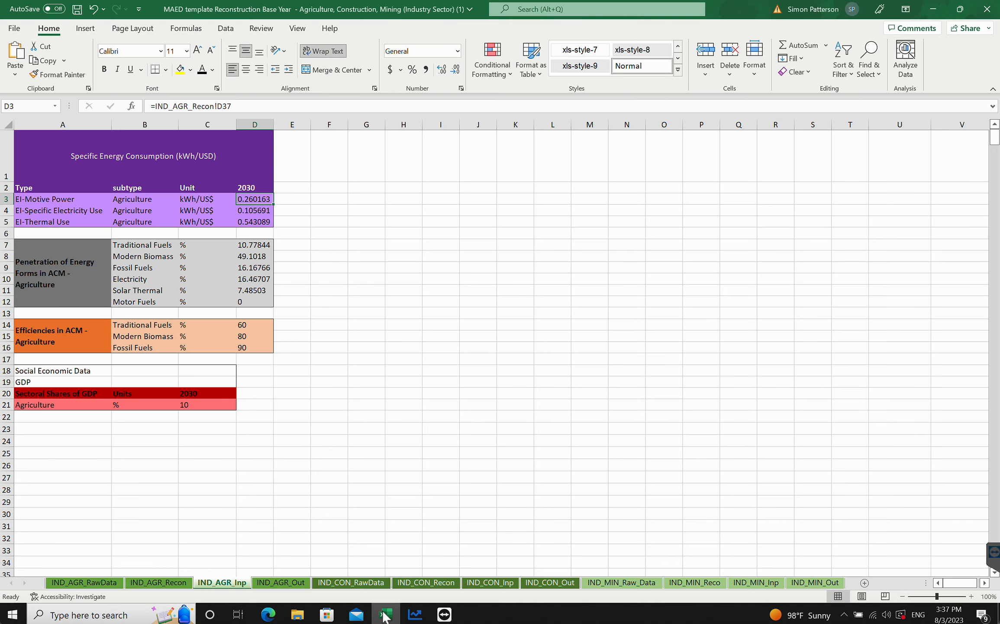
click(255, 211)
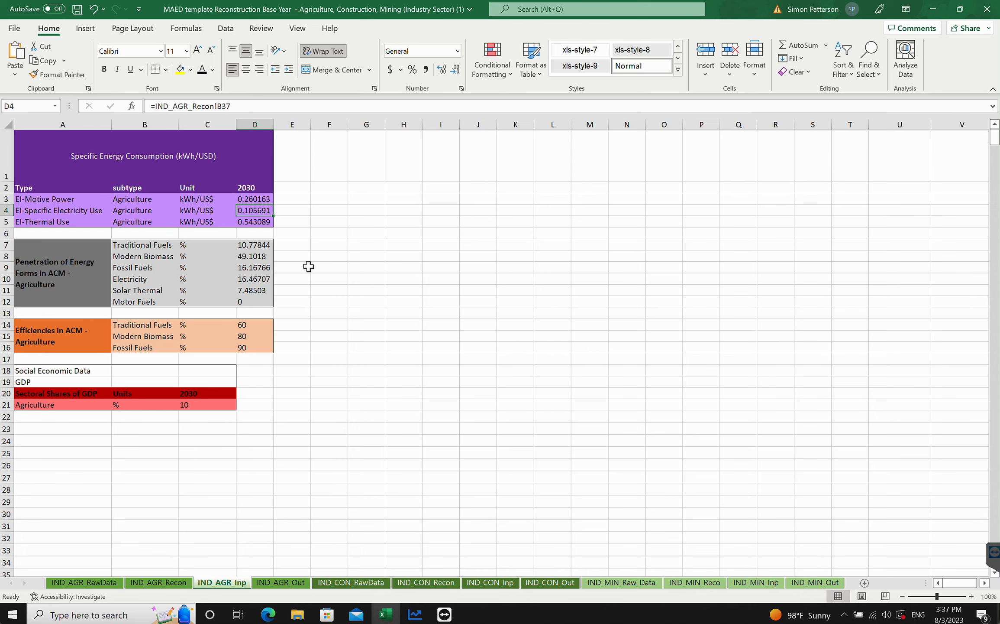
click(414, 614)
click(451, 227)
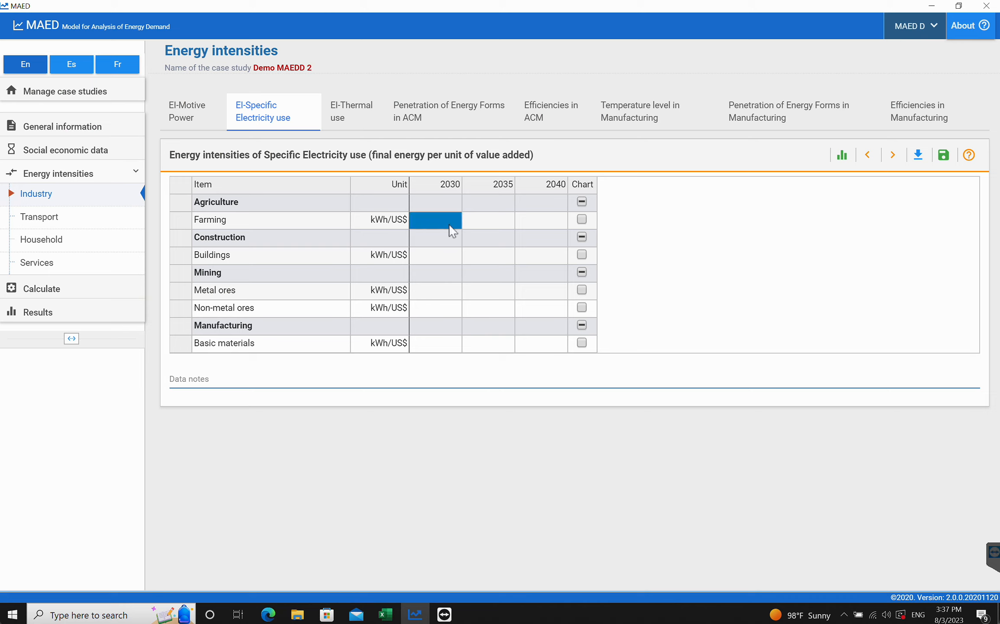
text(0.105691)
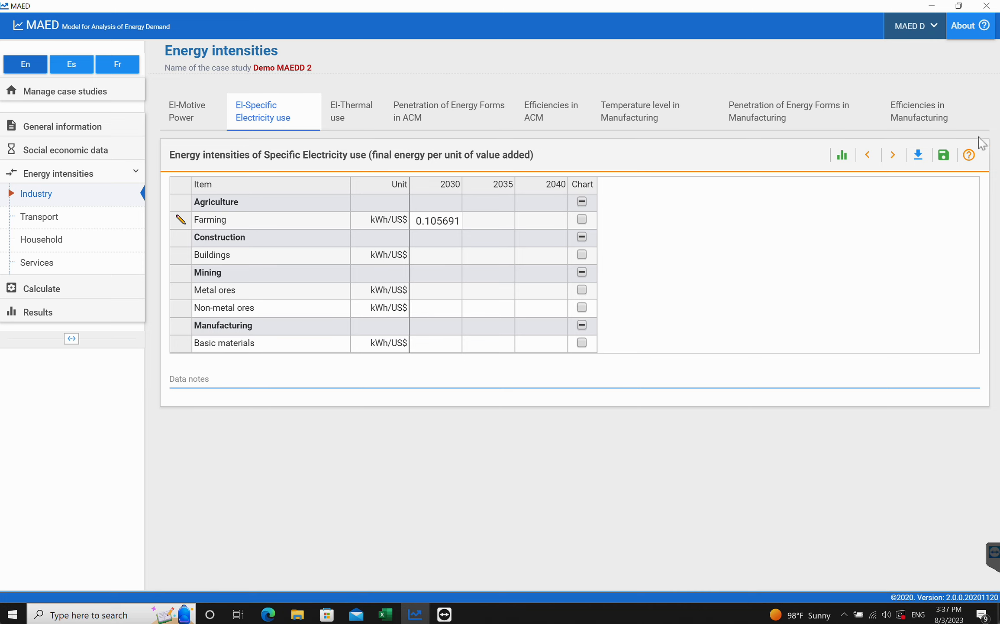
click(944, 156)
click(435, 256)
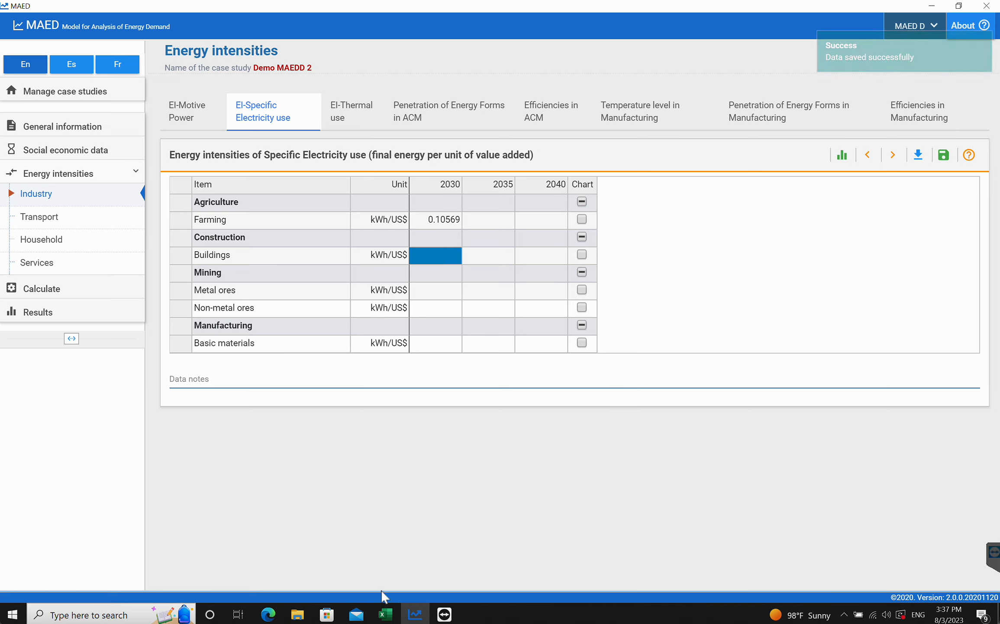
- Review the tutorial's thermal use intensity instructions and open the El-Thermal use tab
click(268, 614)
scroll(406, 437, down, 15)
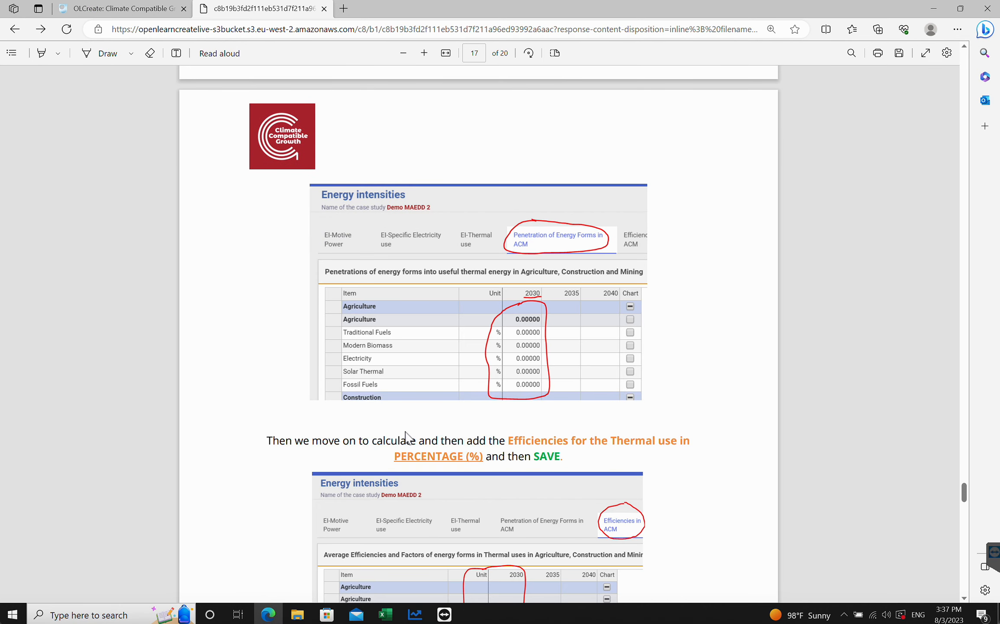
scroll(503, 289, up, 10)
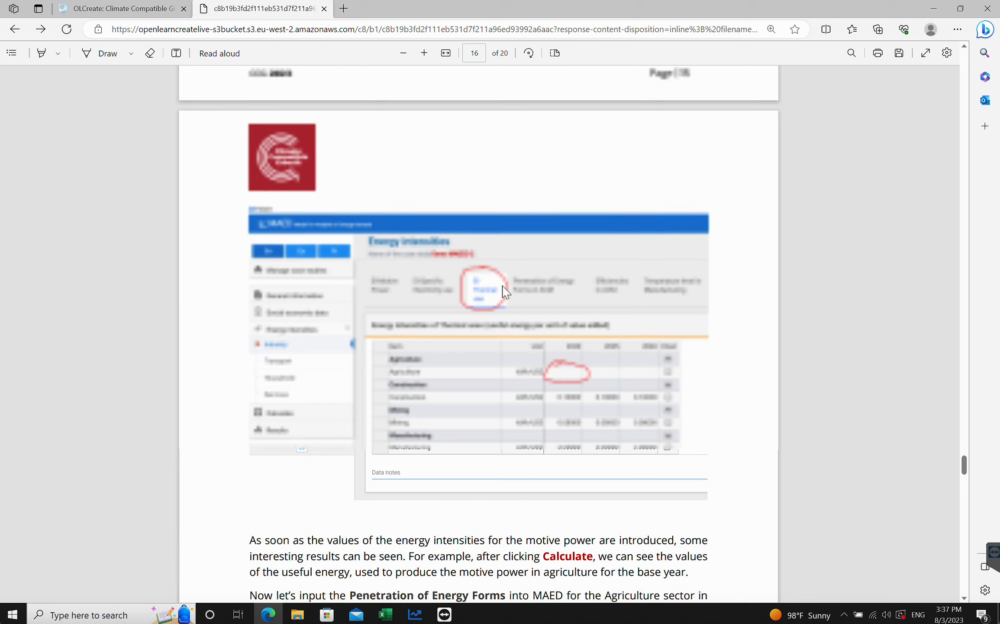
scroll(563, 368, down, 1)
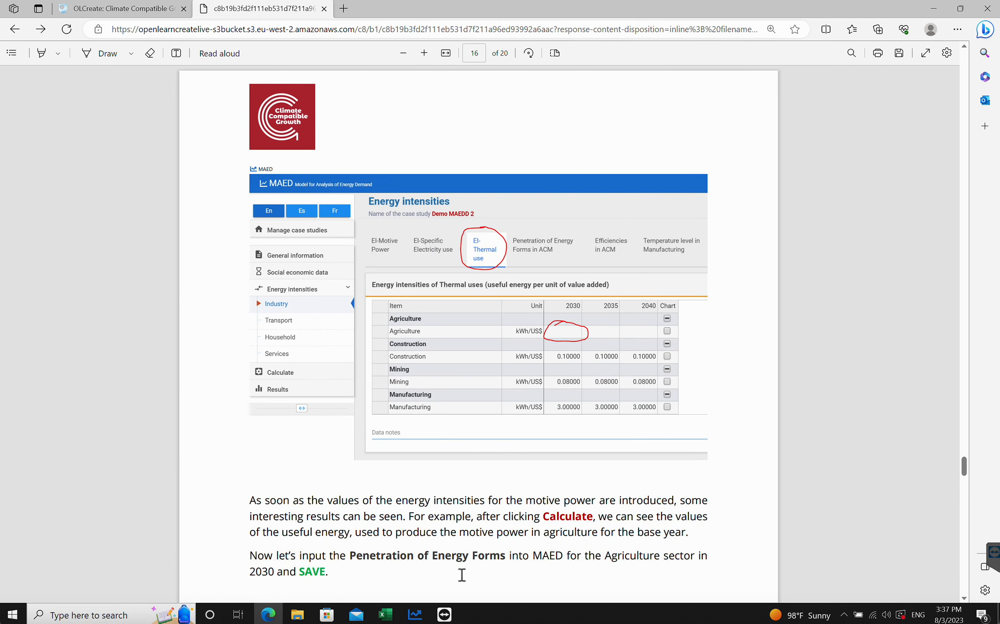
click(414, 615)
click(337, 118)
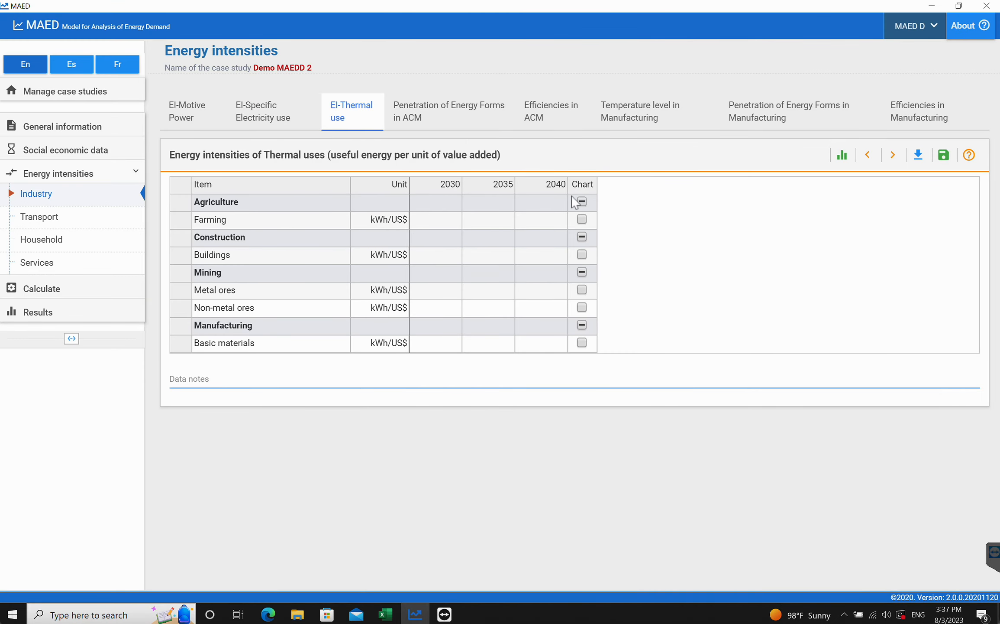
- Enter 0.543089 as Farming's 2030 thermal use intensity, save it, and run the calculation
click(383, 614)
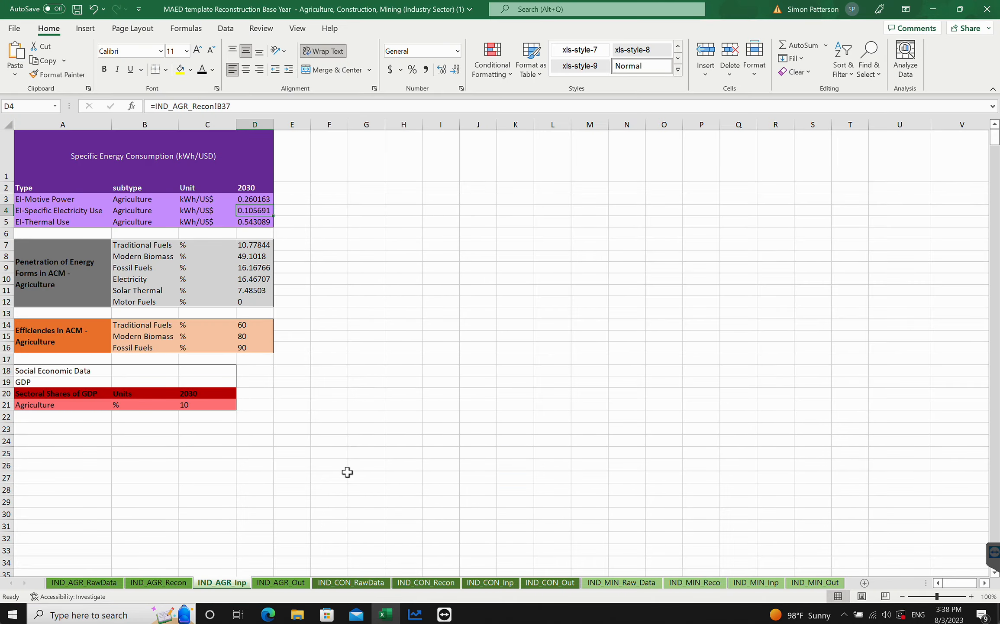
mouse_move(422, 619)
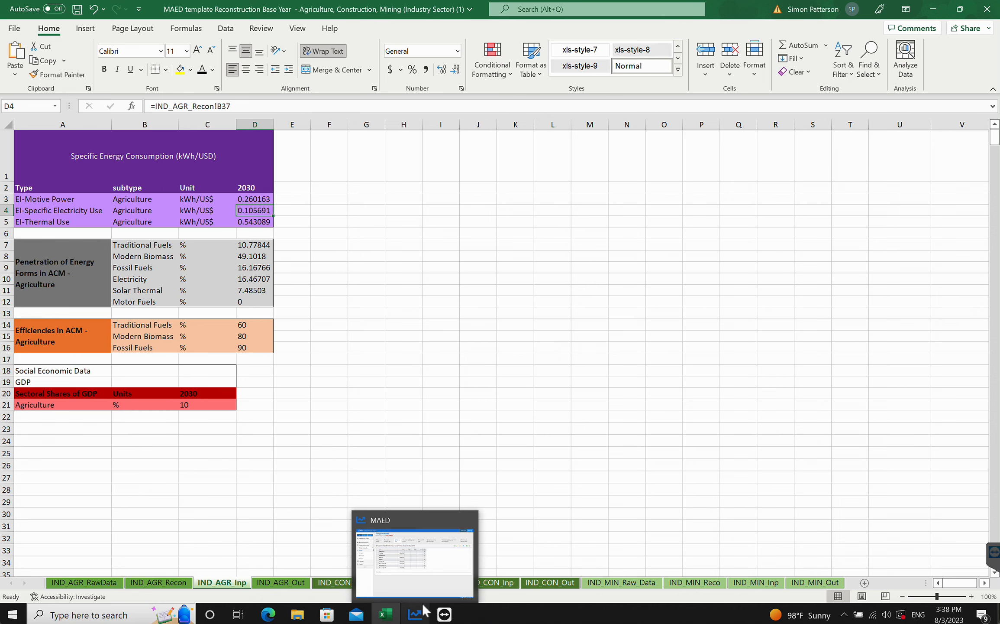
click(424, 589)
click(433, 223)
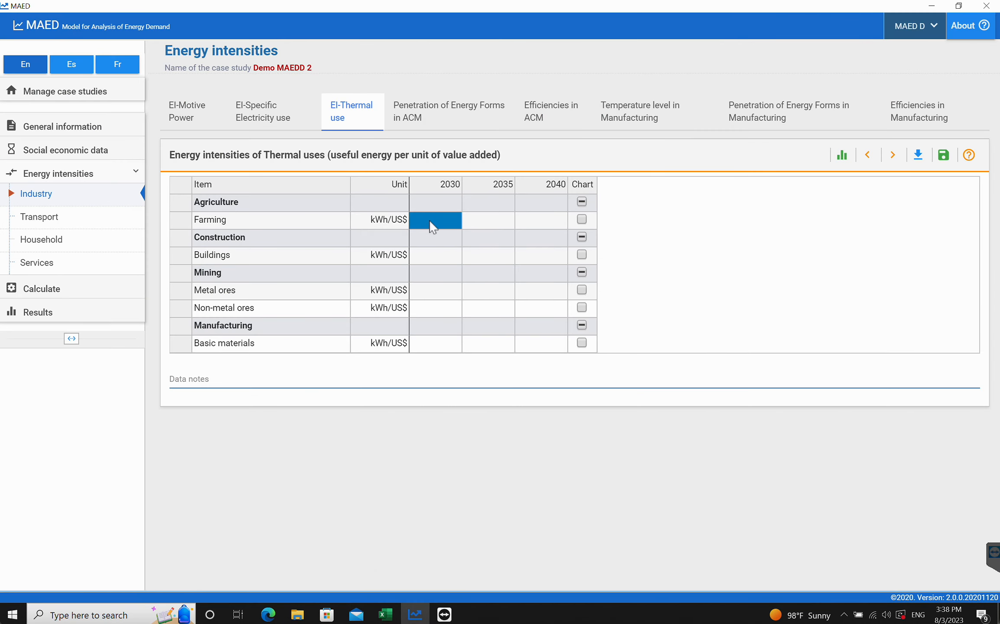
text(0.543089)
click(491, 253)
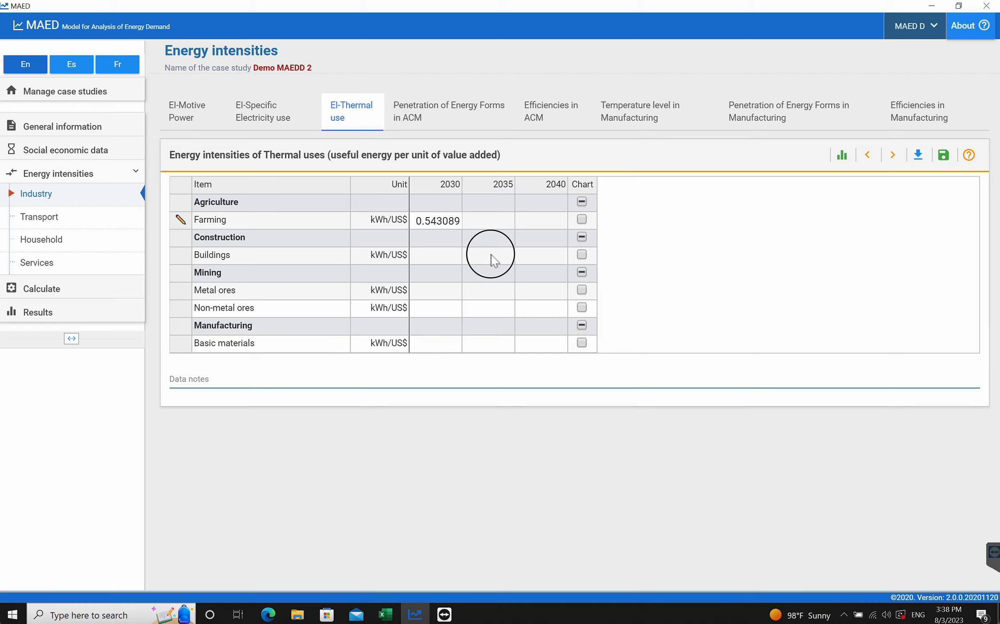
click(944, 154)
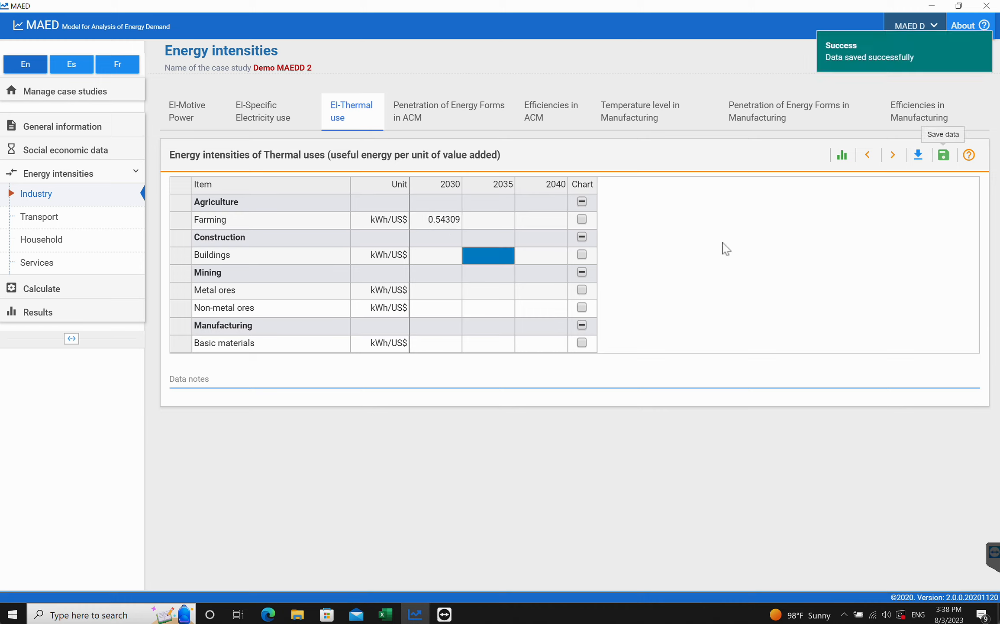
click(48, 291)
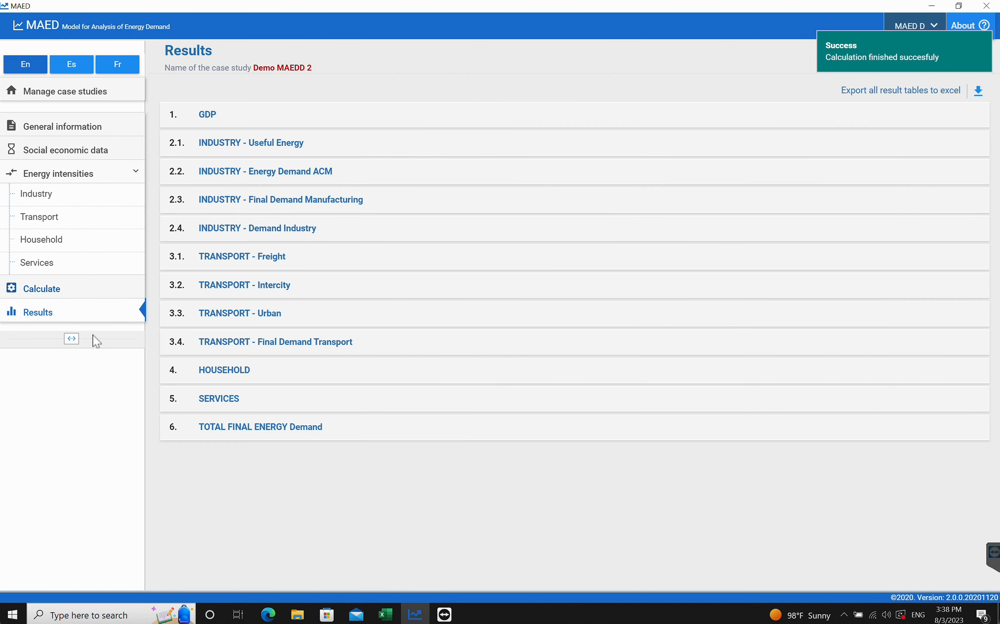
- Read the tutorial's instructions for entering the Penetration of Energy Forms for Agriculture in 2030
click(268, 614)
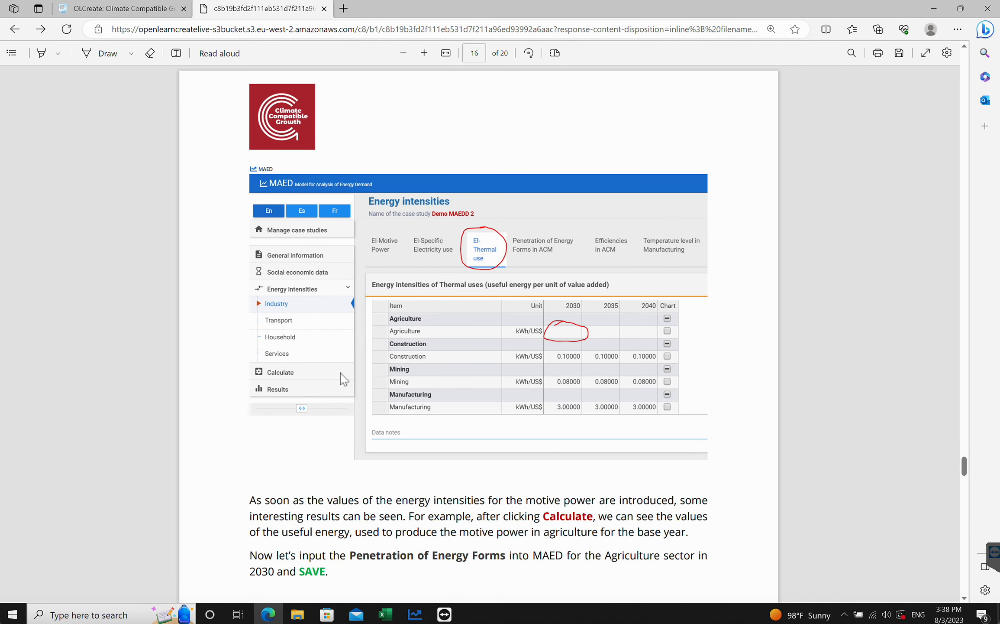
scroll(556, 402, down, 2)
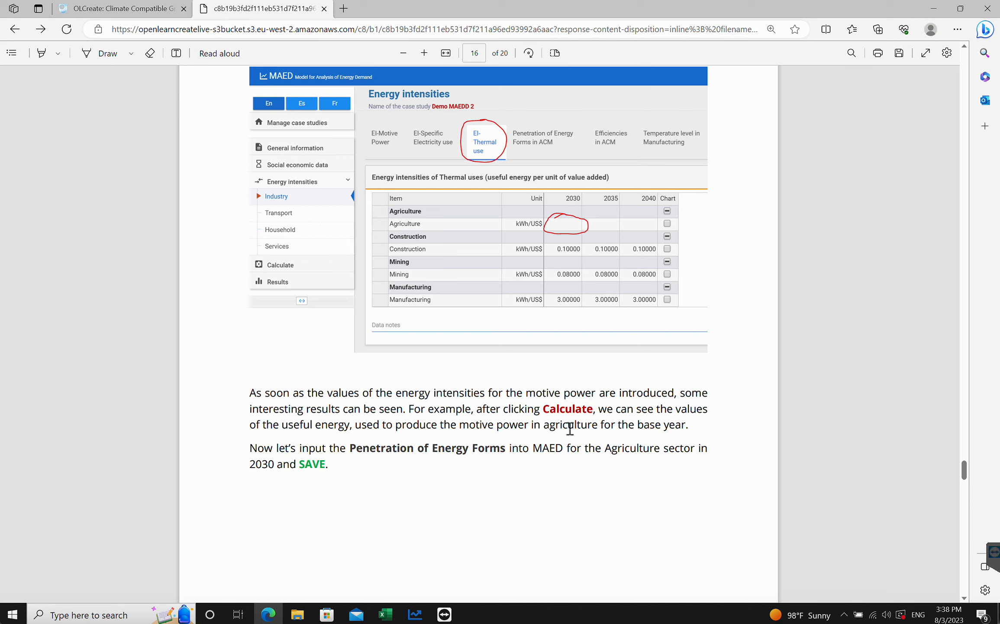
scroll(426, 433, down, 2)
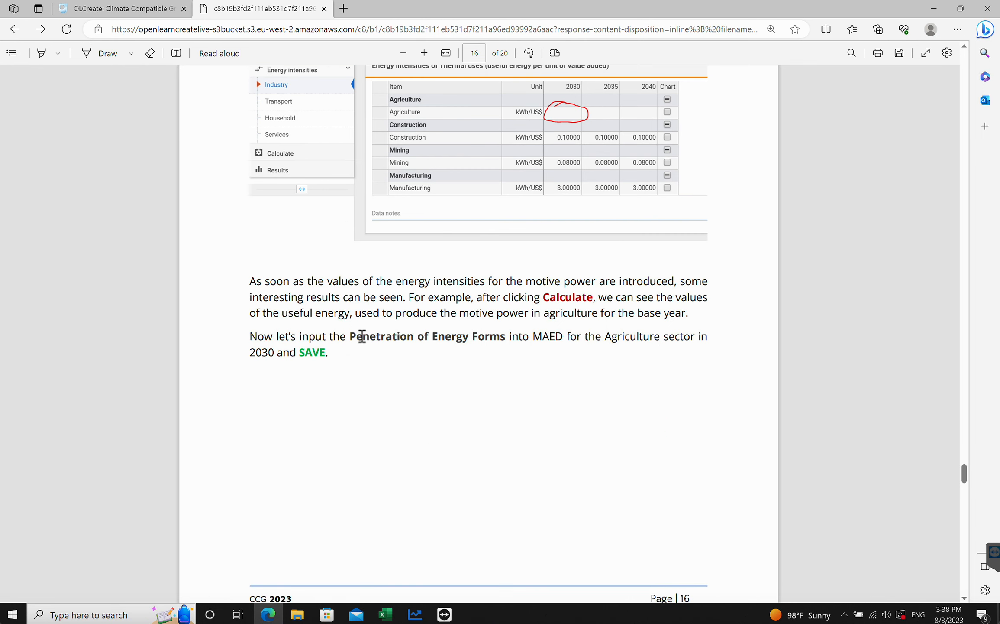
drag(351, 337, 506, 338)
click(498, 390)
scroll(499, 390, down, 4)
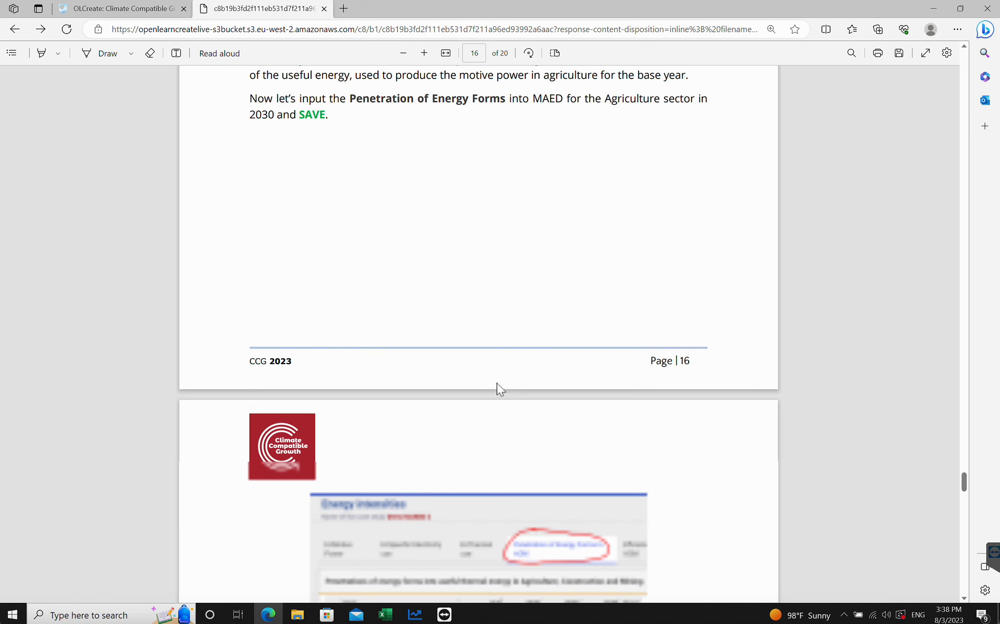
scroll(500, 389, down, 6)
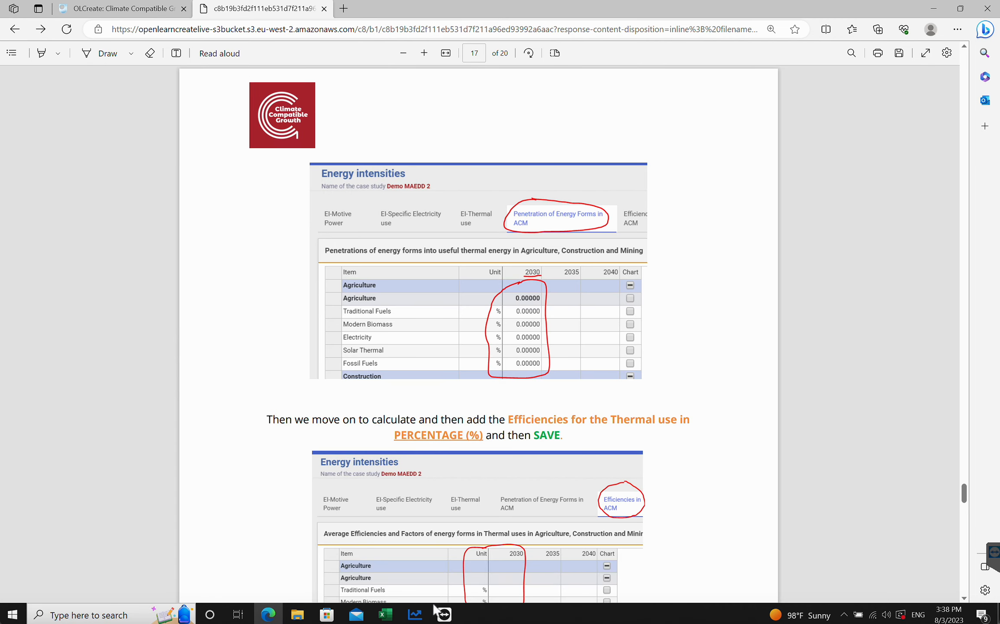
- Open the Penetration of Energy Forms in ACM tab and enter 10.77844 as Farming's 2030 Traditional Fuels share, then save
click(415, 614)
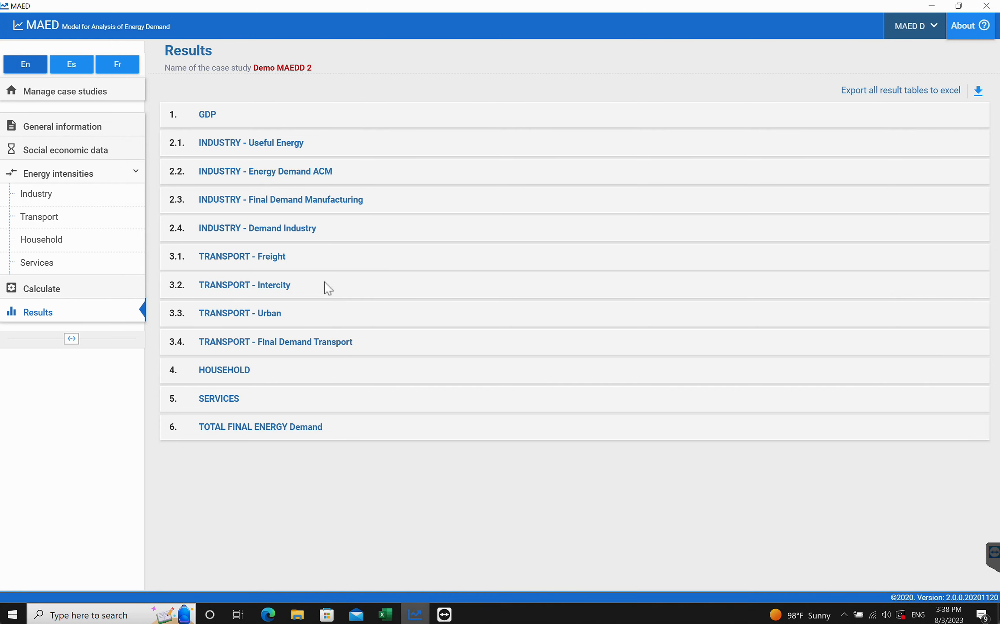
click(47, 195)
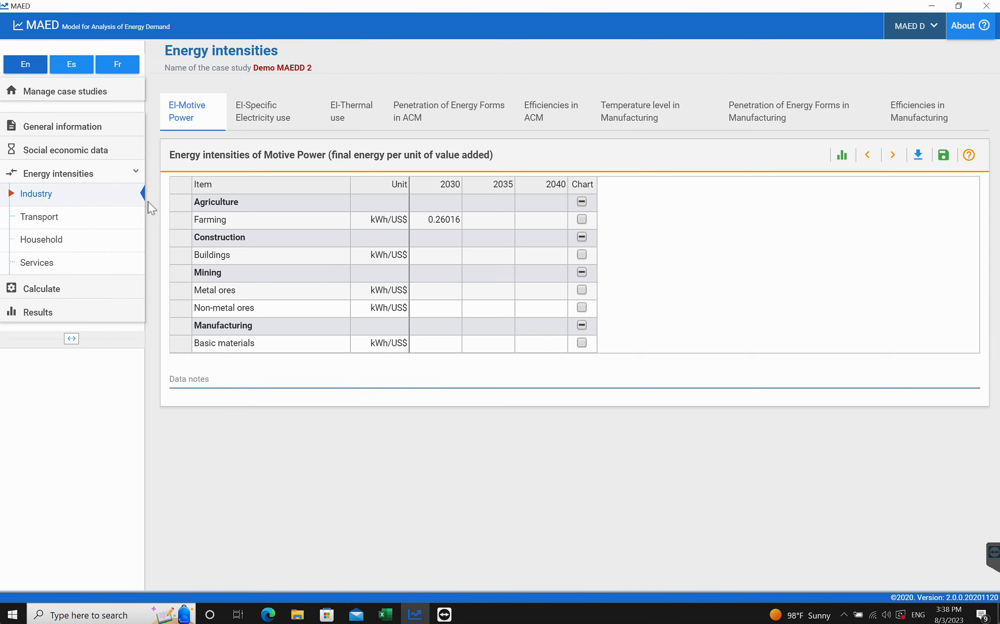
click(455, 116)
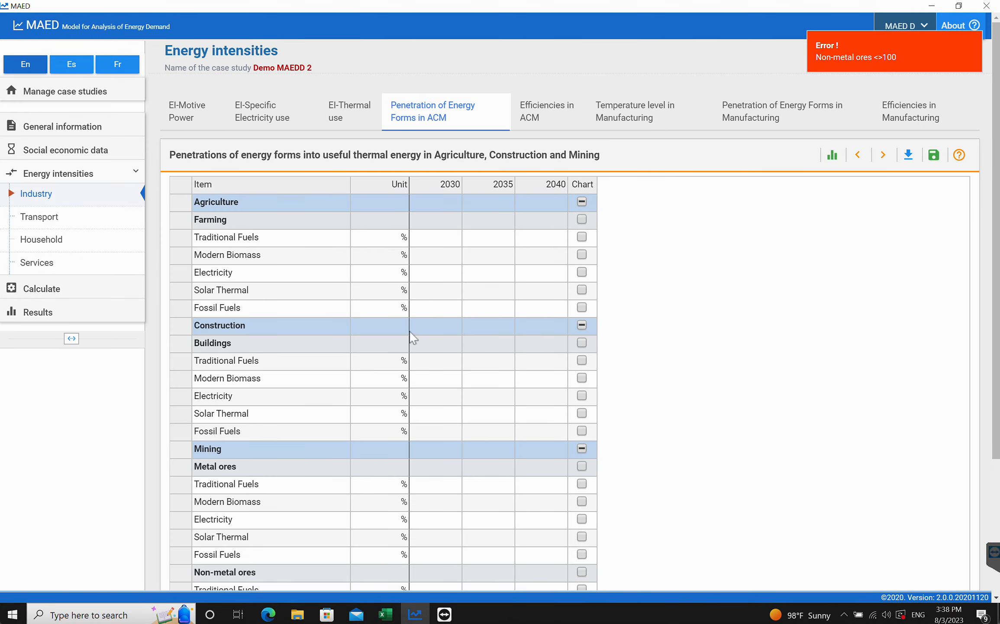
click(385, 614)
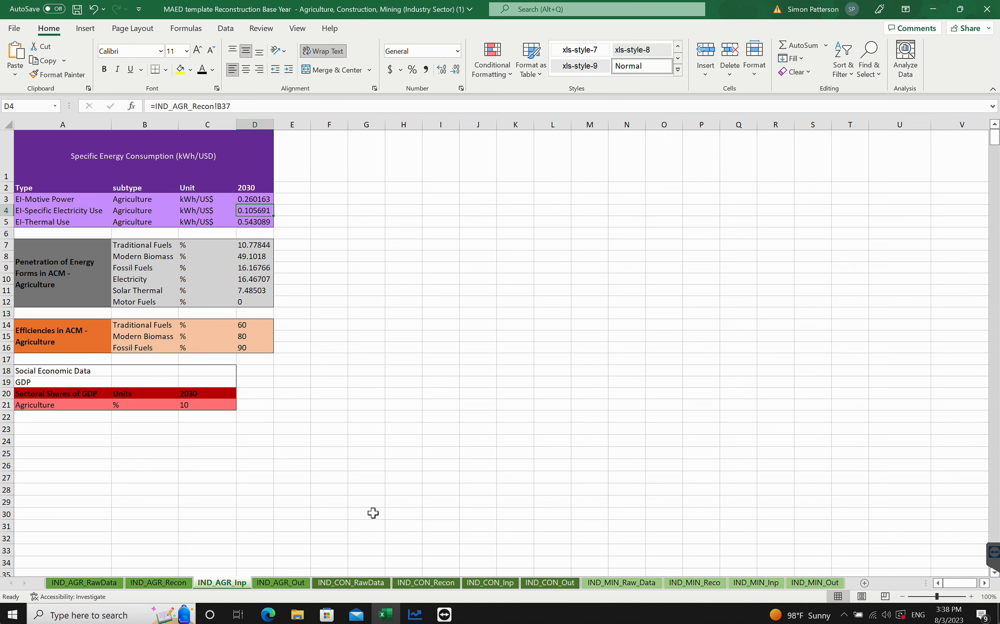
click(415, 614)
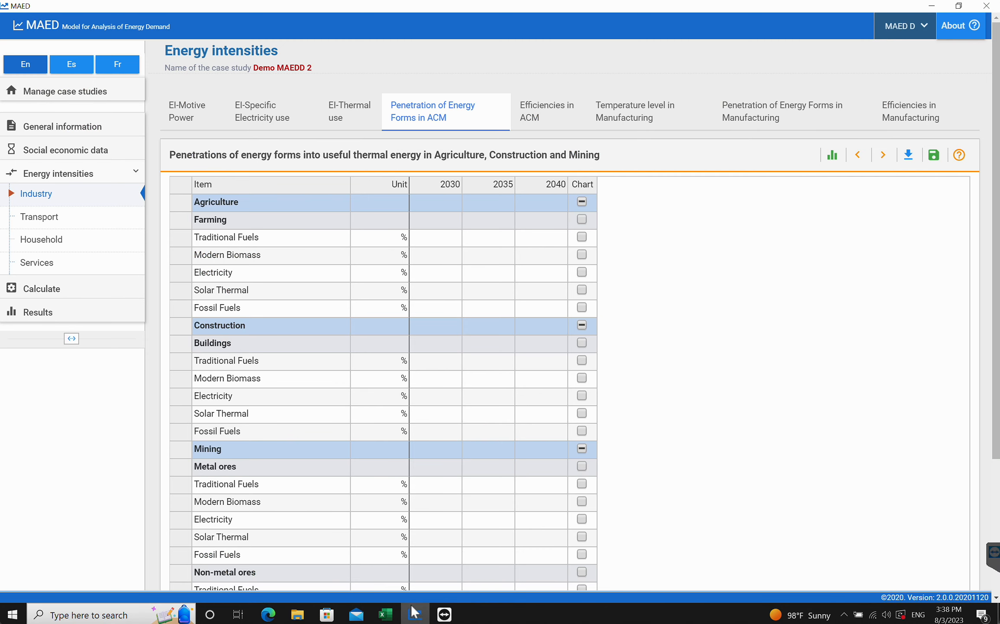
click(438, 238)
text(10.778)
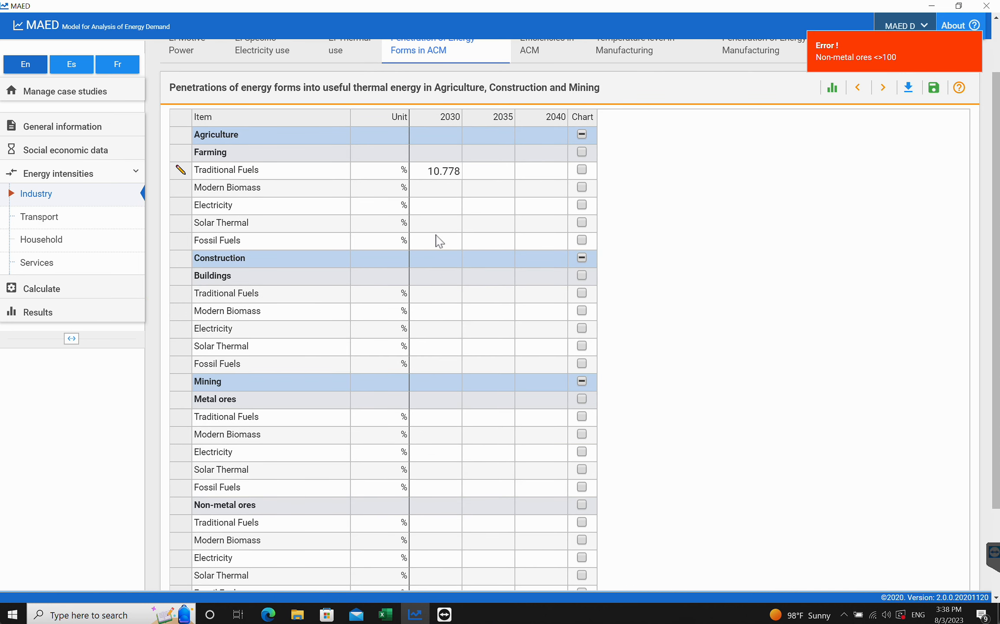
text(44)
click(928, 95)
click(442, 192)
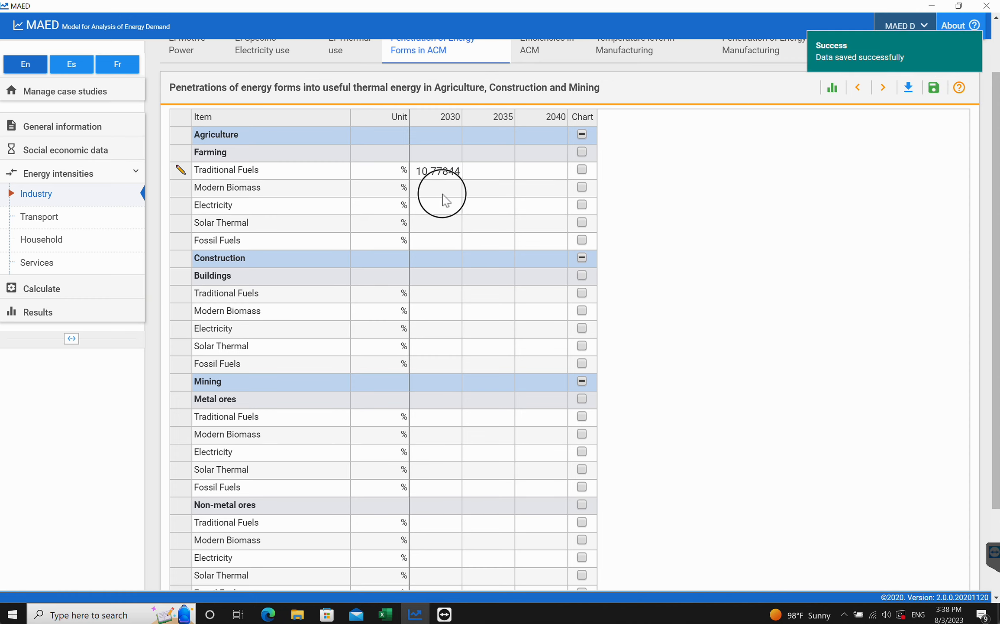
- Enter 49.1018 as Farming's 2030 Modern Biomass penetration and save it
click(385, 614)
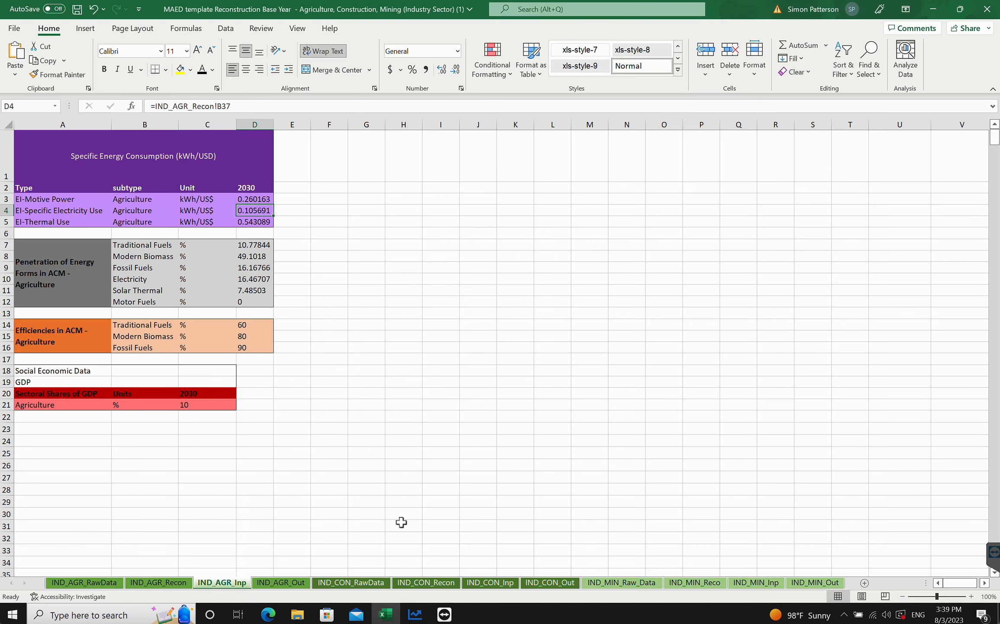
click(415, 614)
text(49)
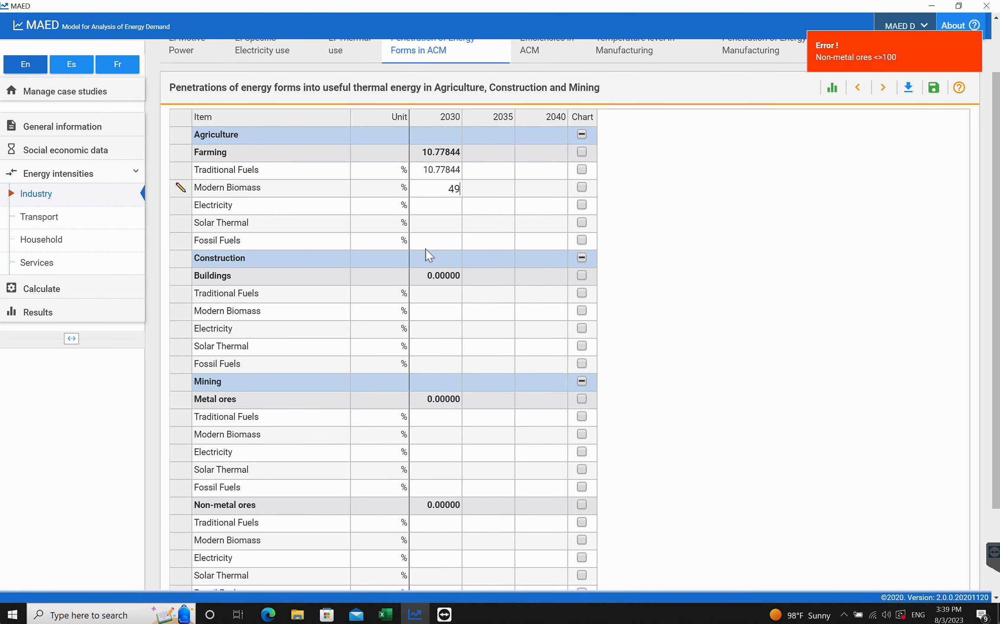
text(.1018)
click(934, 88)
click(435, 208)
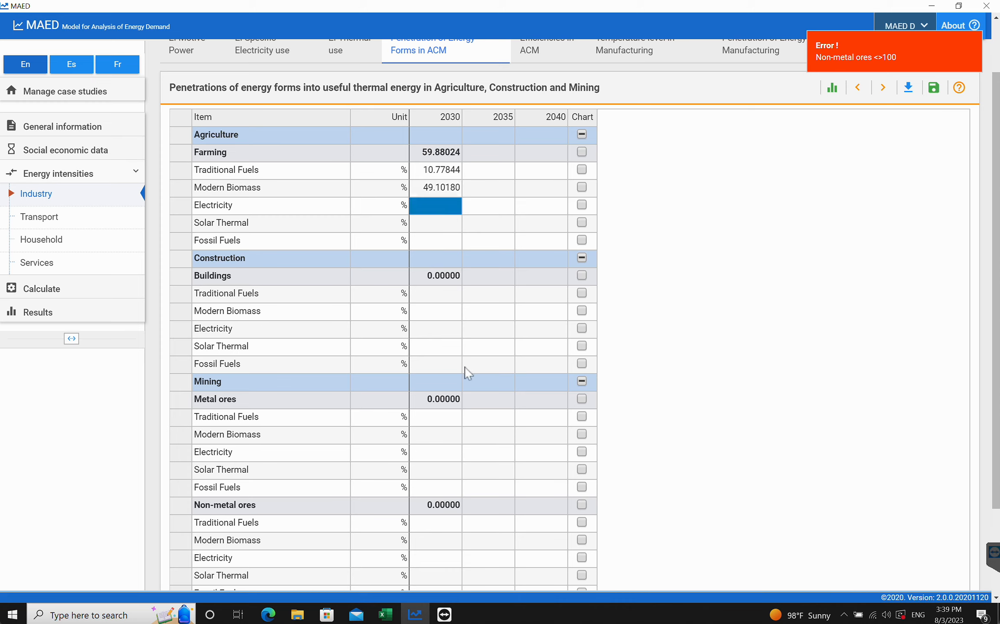
- Enter 16.46707 as Farming's 2030 Electricity penetration, copied from the Excel template, and save it
click(385, 614)
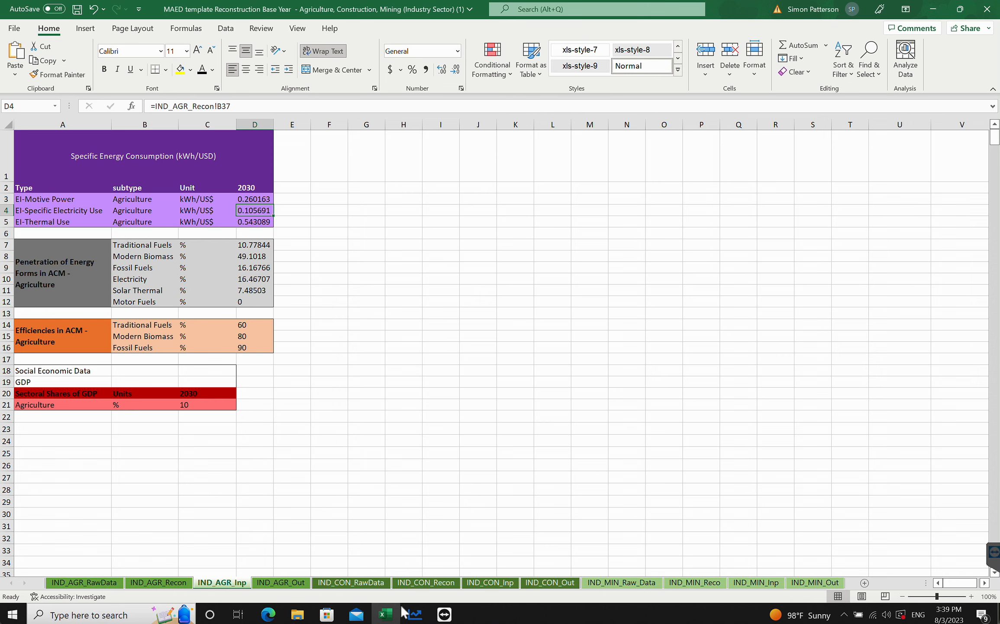
click(415, 614)
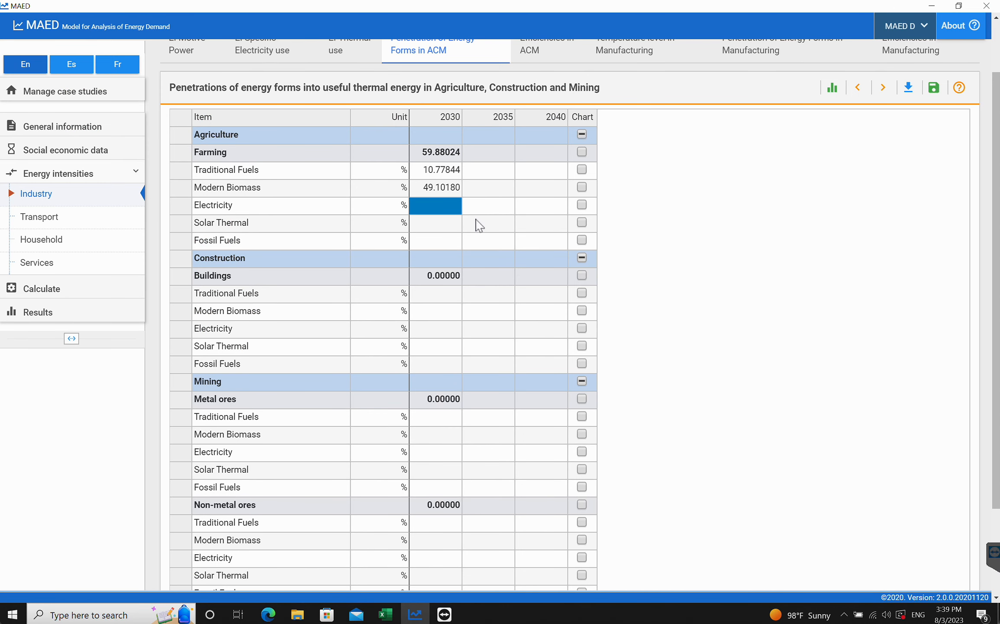
text(16.2)
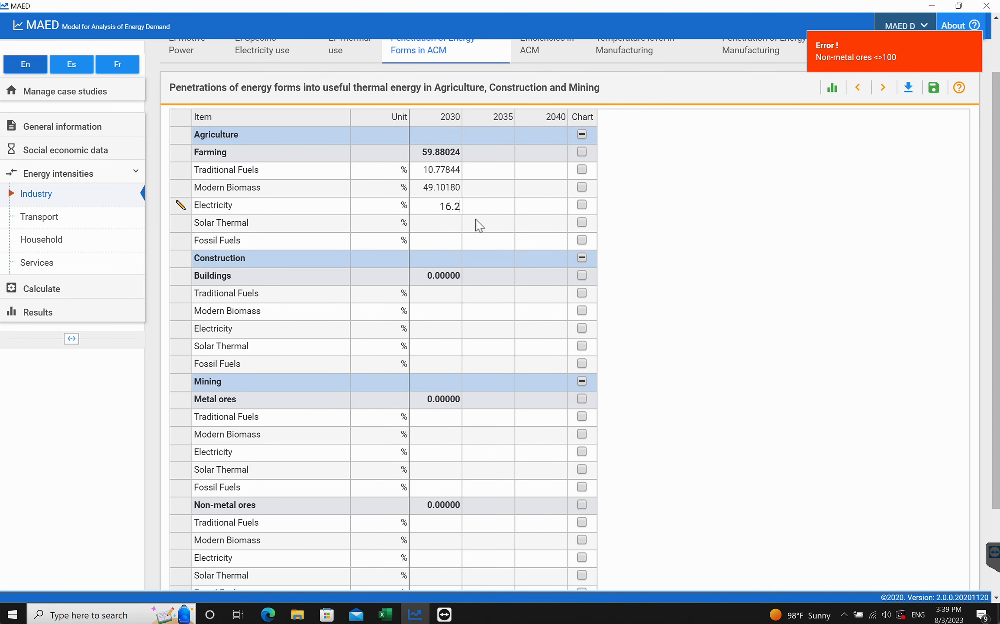
text(6707)
key(BackSpace)
key(BackSpace)
key(BackSpace)
key(BackSpace)
text(6707)
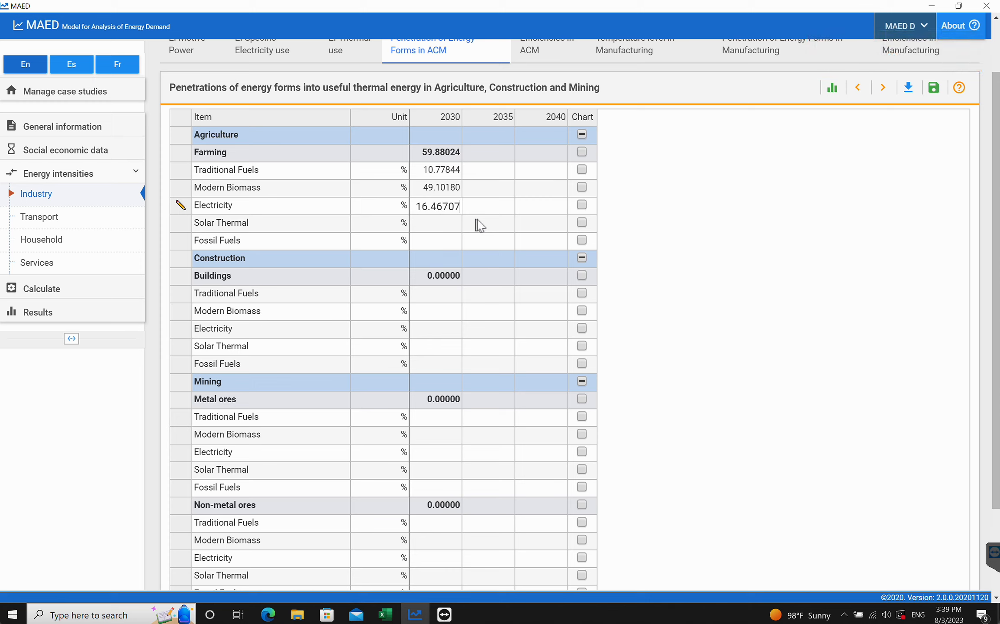
click(930, 93)
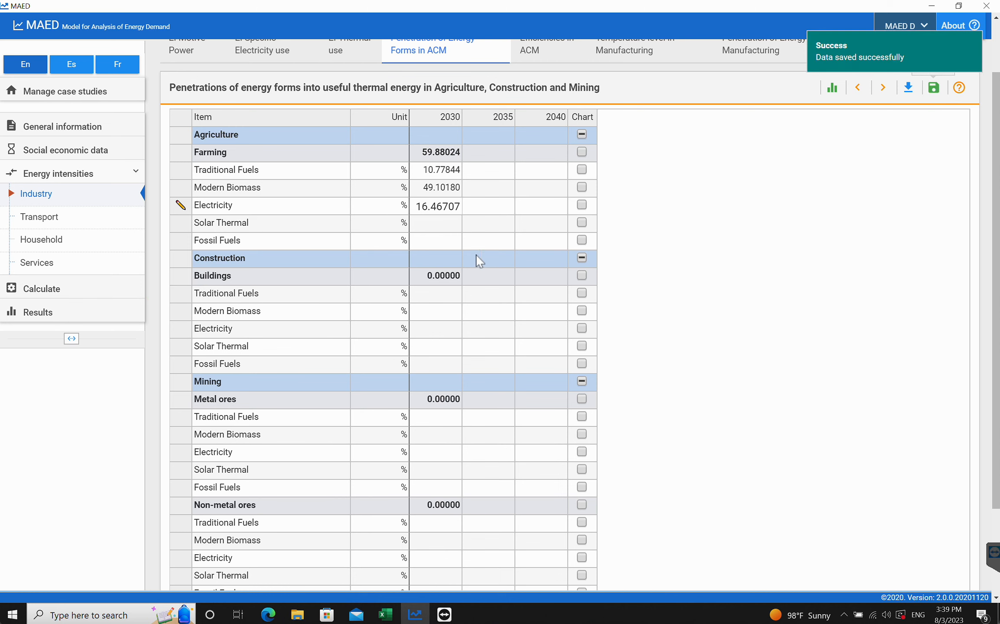
- Enter 7.48503 as Farming's 2030 Solar Thermal penetration and save it
click(431, 228)
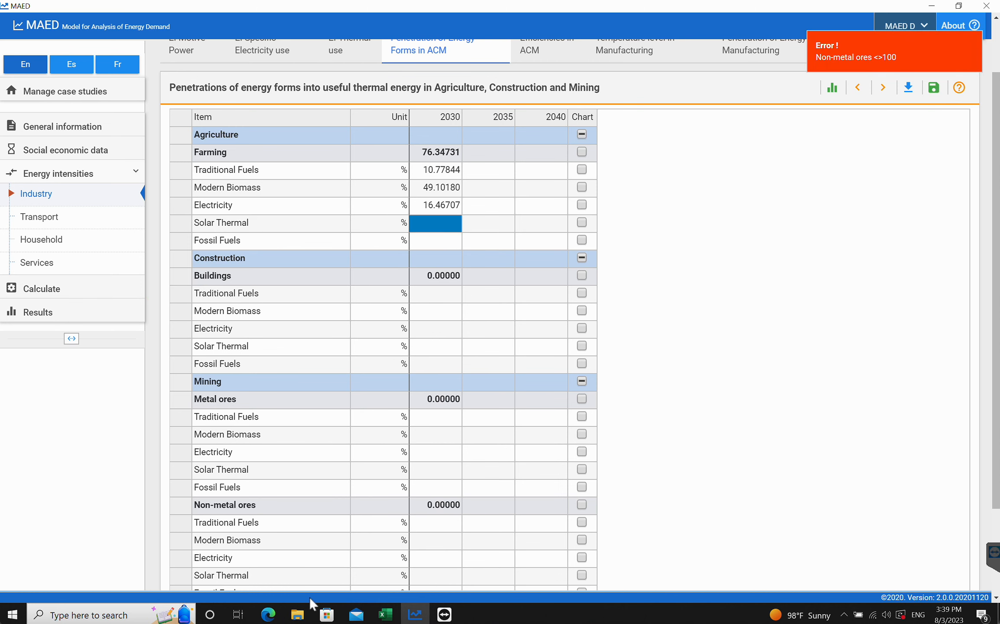
click(385, 614)
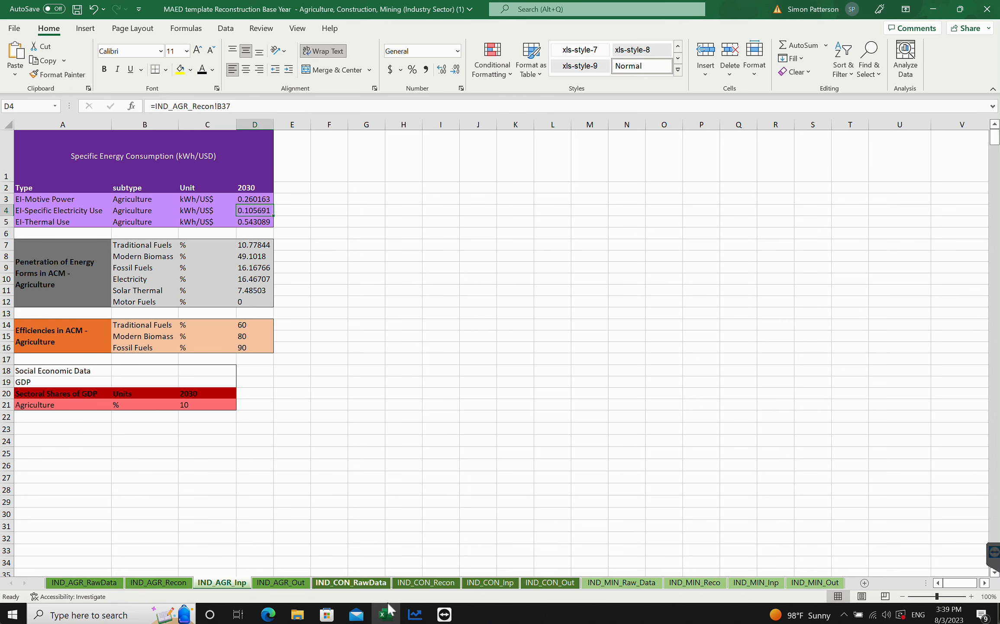
click(414, 614)
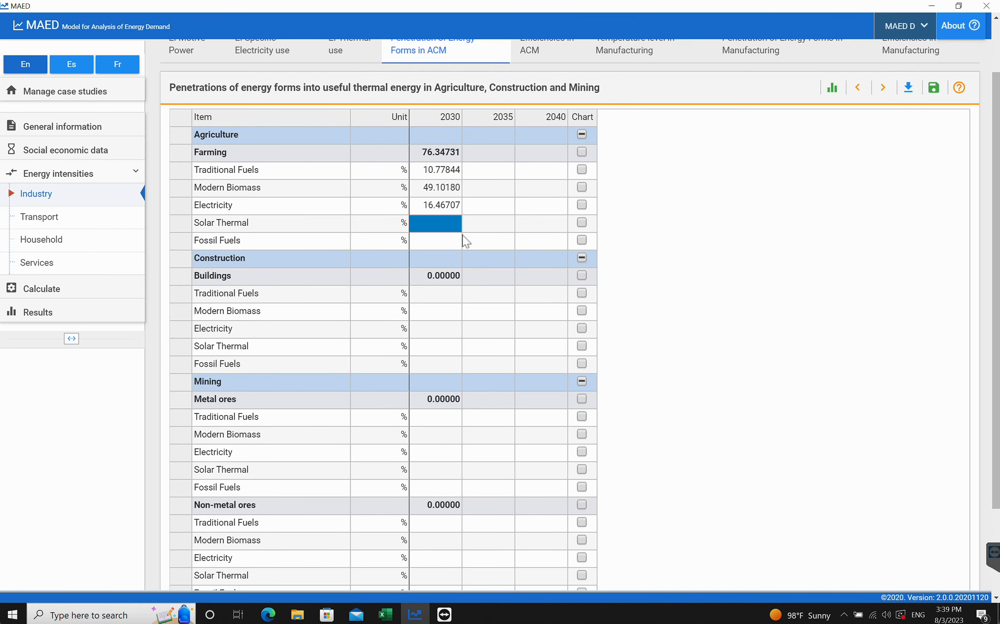
text(7.485)
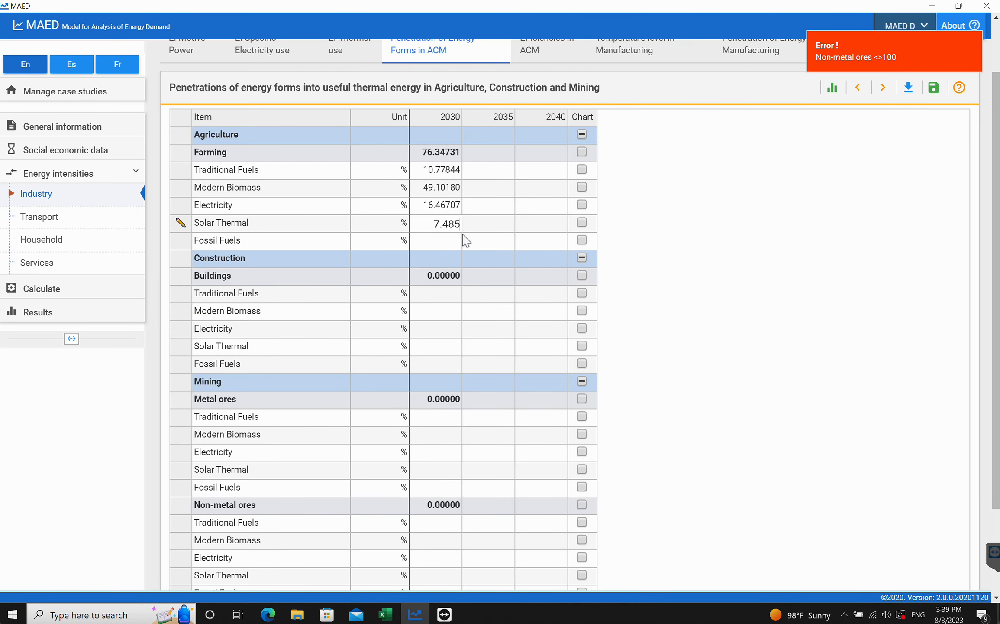
text(03)
click(934, 88)
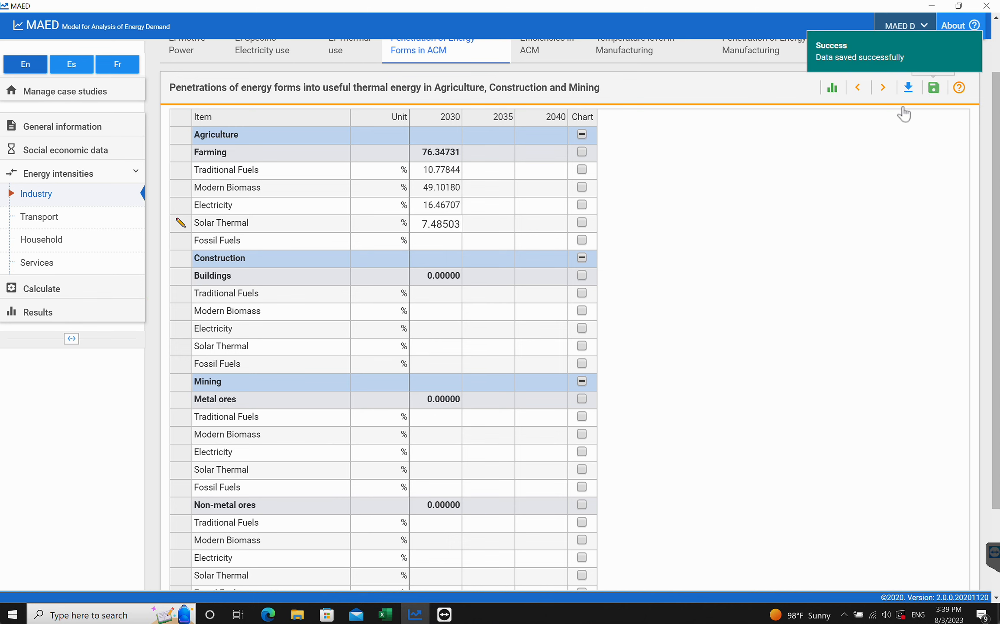
- Enter 16.16766 as Farming's 2030 Fossil Fuels penetration and save it
click(446, 242)
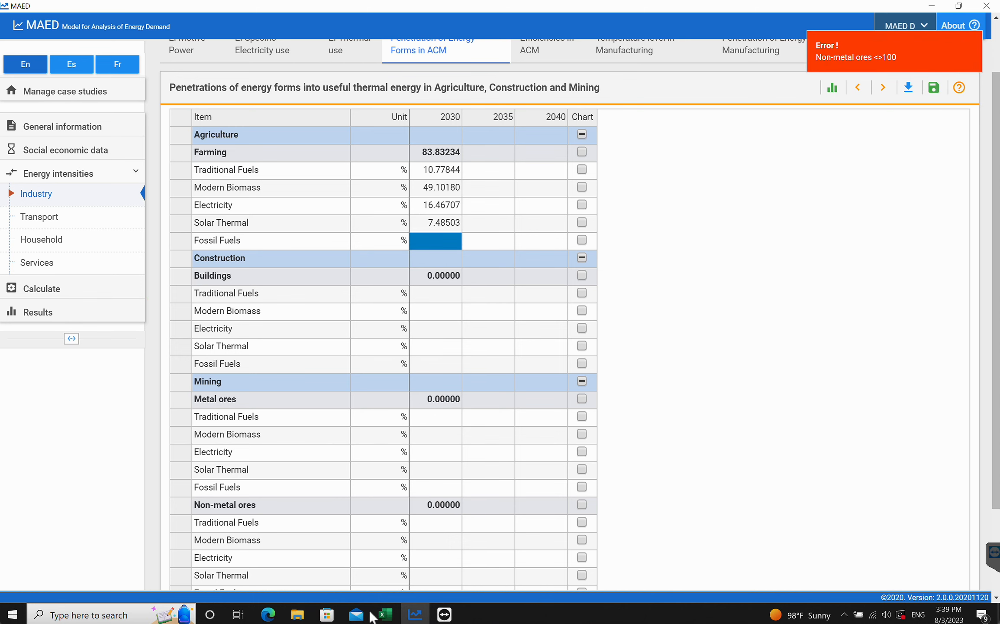
click(385, 614)
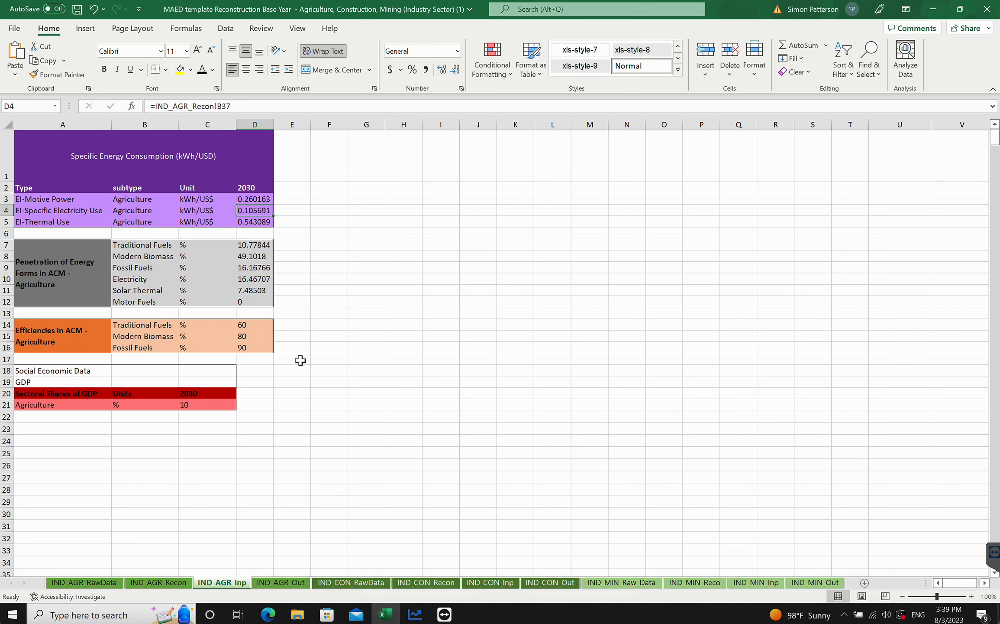
click(415, 614)
text(16.)
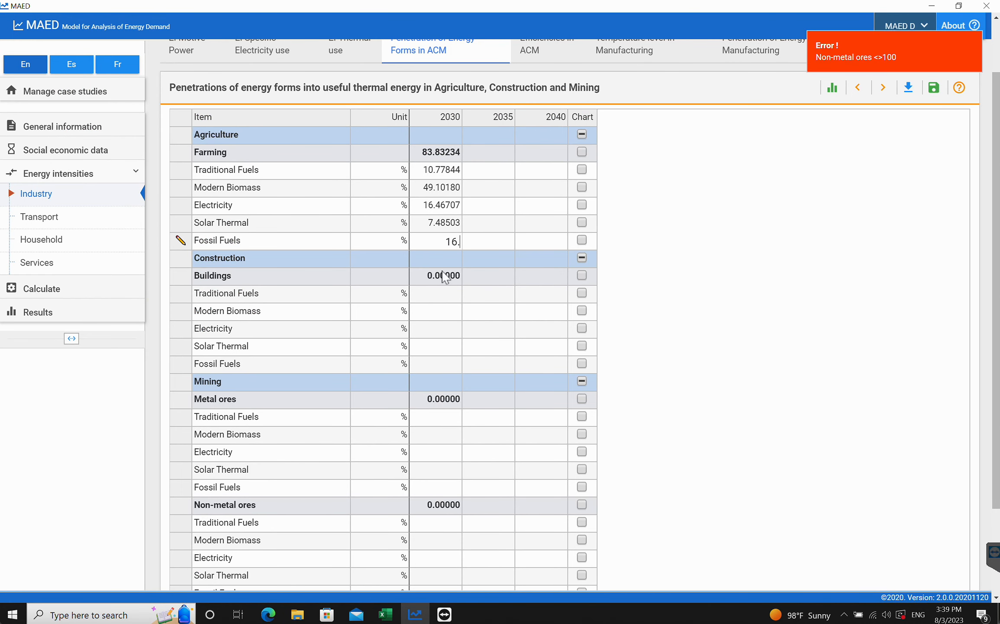
text(16766)
click(934, 87)
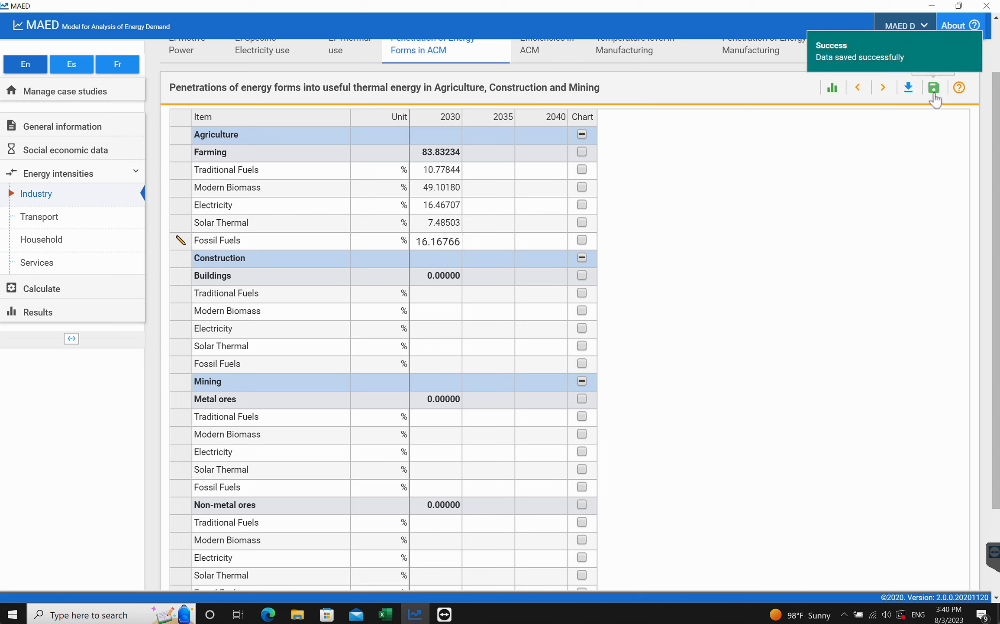
- Check the tutorial's instructions for thermal efficiencies and open the Efficiencies in ACM tab
click(272, 615)
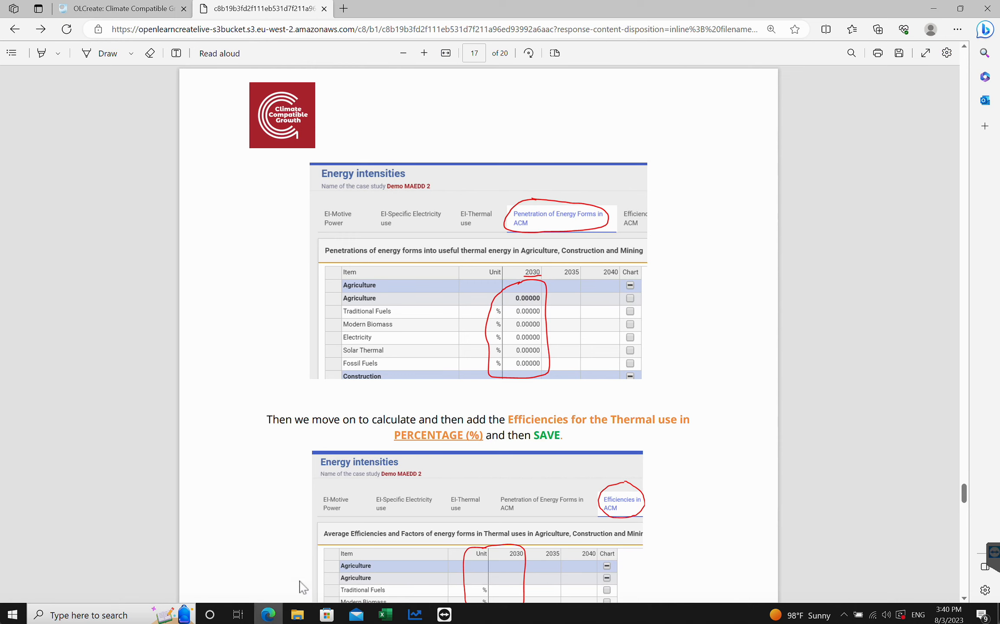
scroll(447, 394, down, 4)
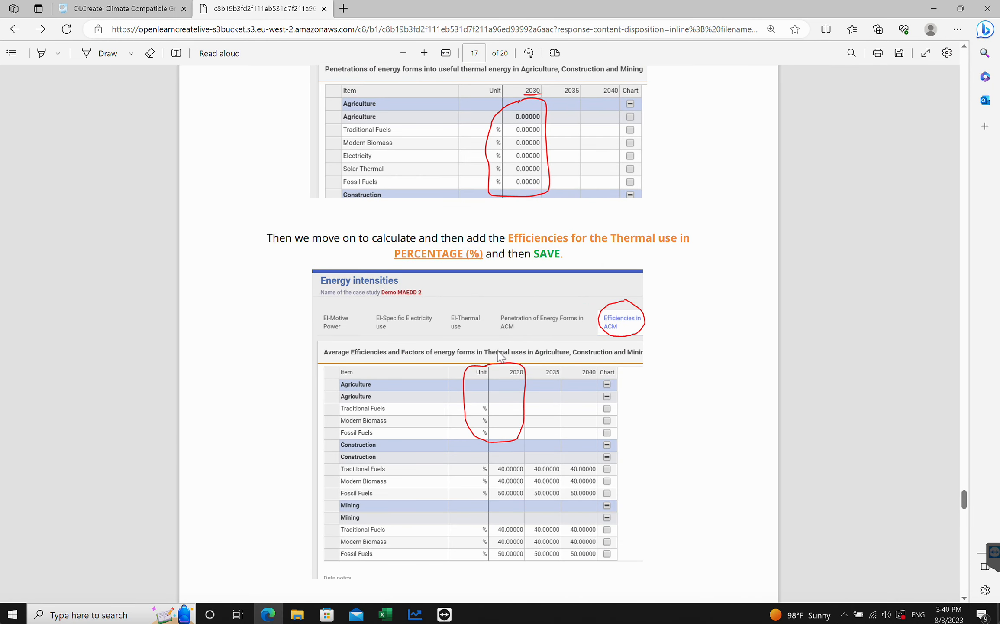
scroll(498, 354, down, 1)
click(409, 614)
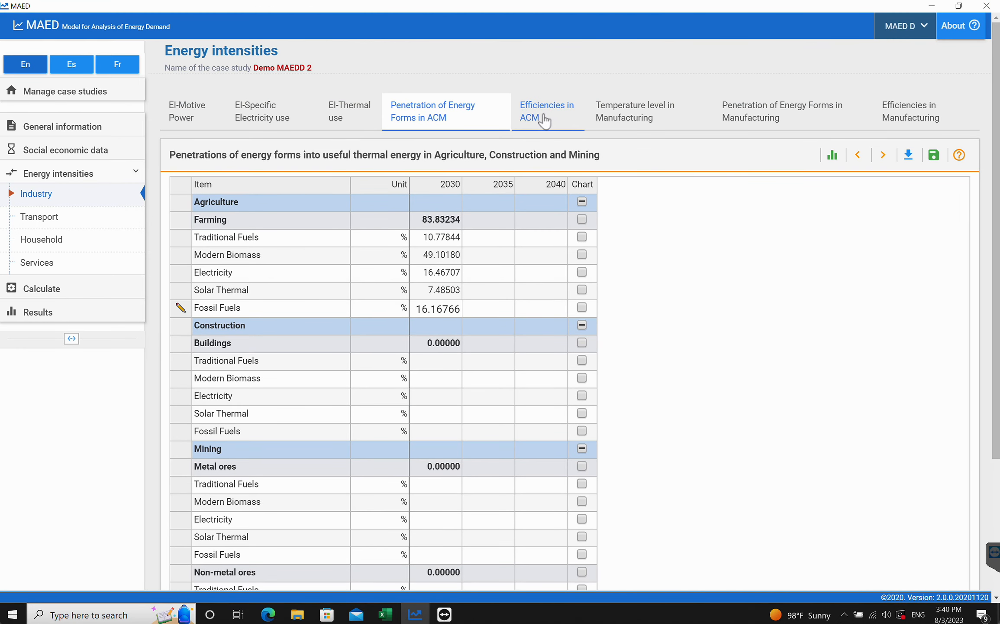
click(544, 122)
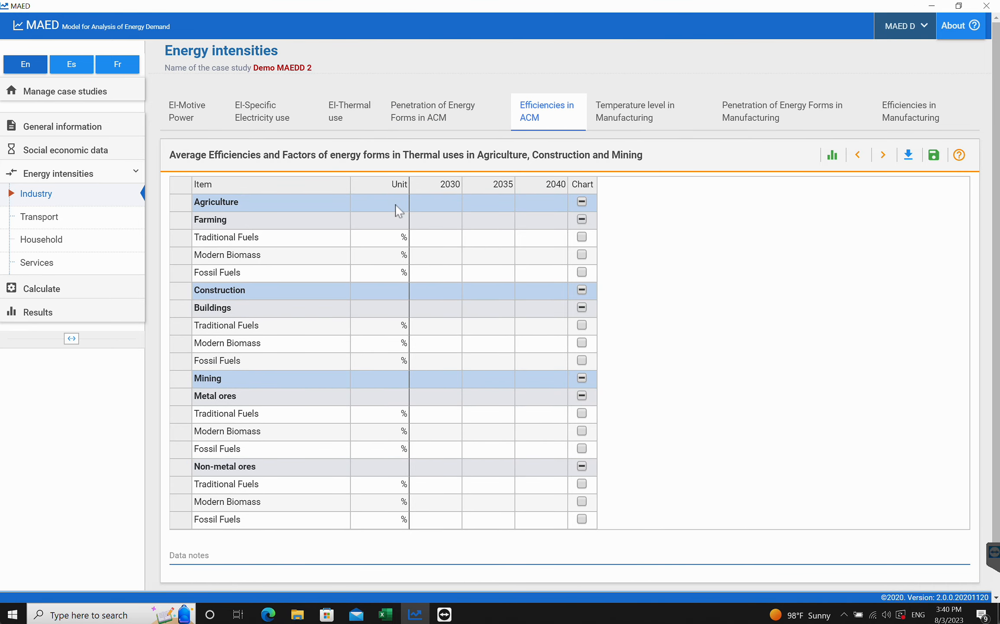
- Enter Farming's 2030 efficiencies as 60 for Traditional Fuels, 80 for Modern Biomass and 90 for Fossil Fuels, then save
click(273, 615)
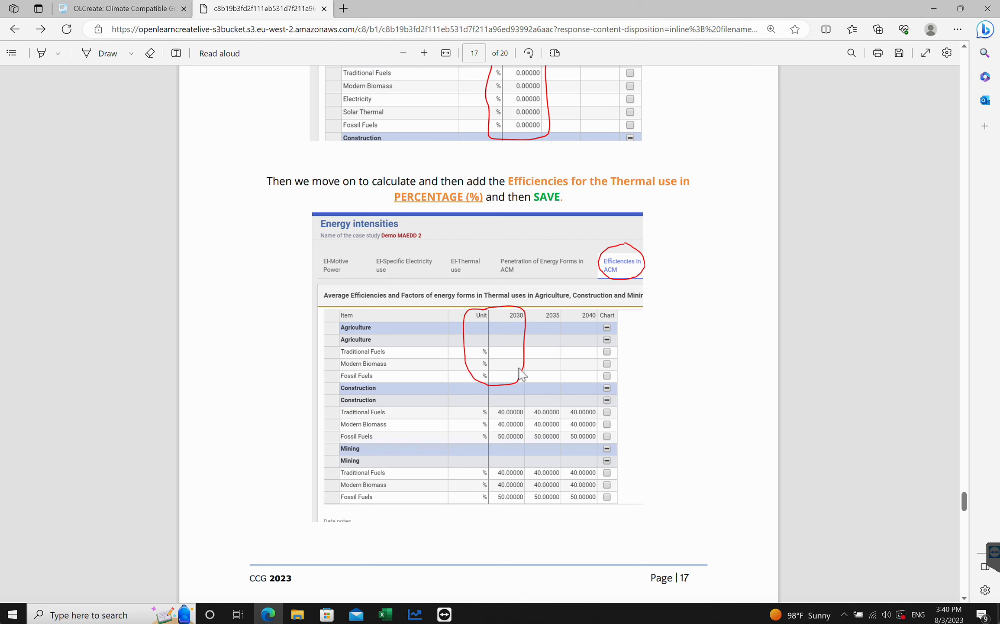
scroll(511, 396, down, 3)
scroll(523, 396, up, 3)
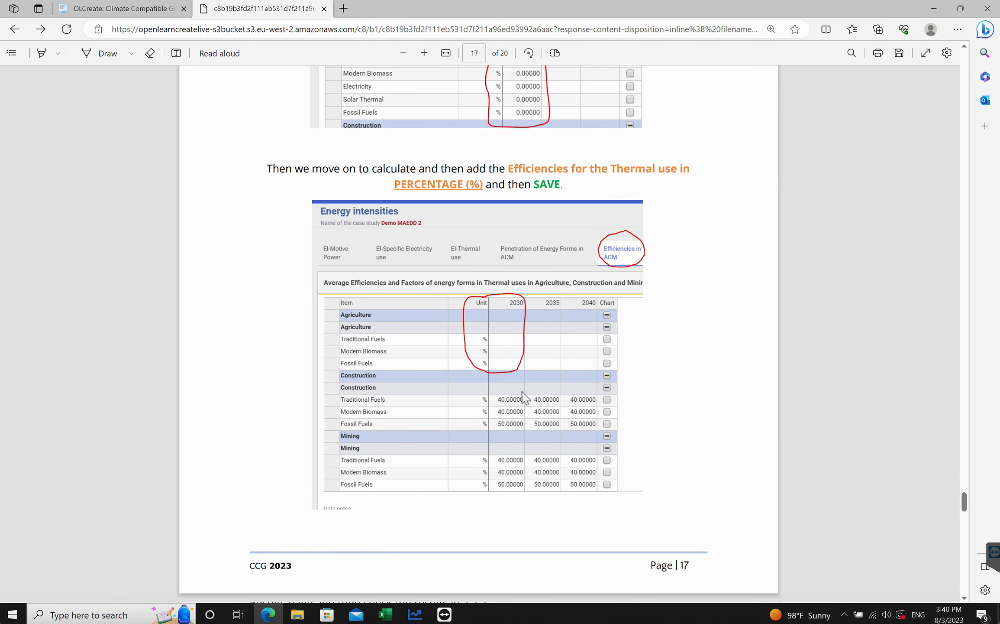
click(386, 613)
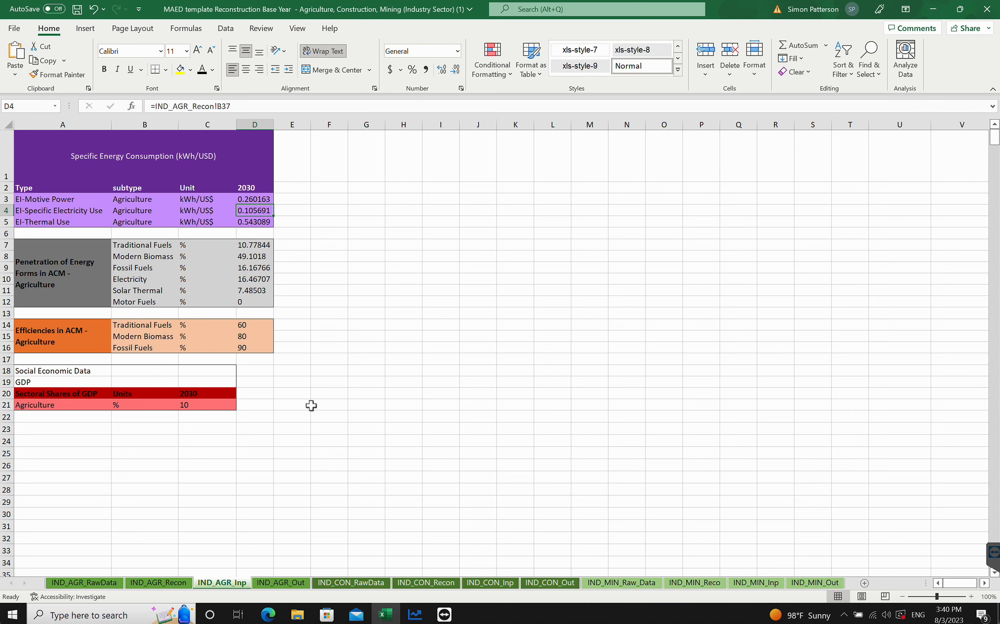
click(415, 615)
click(440, 239)
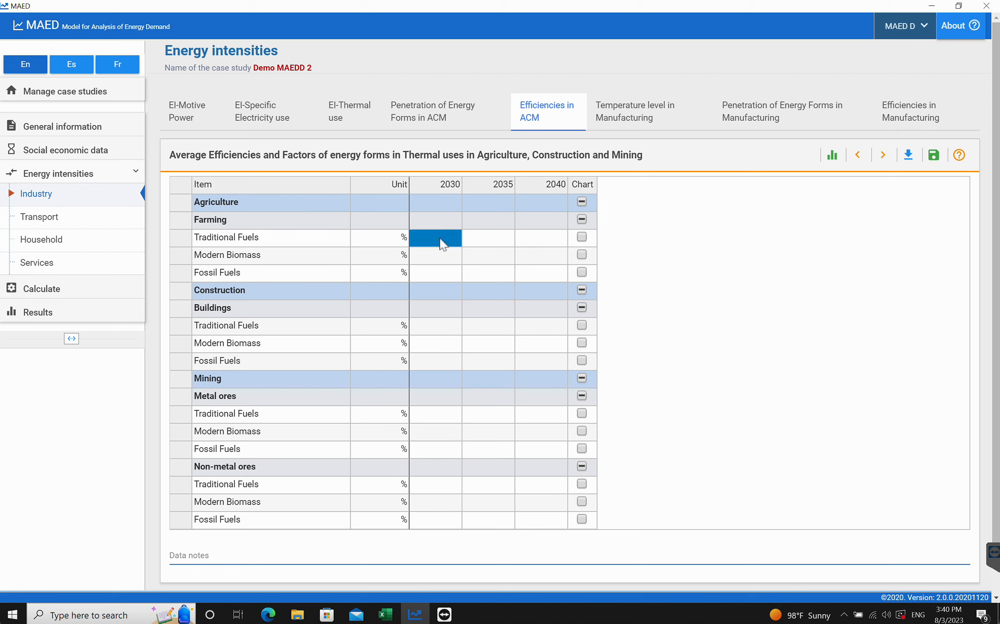
text(60)
click(434, 261)
text(80)
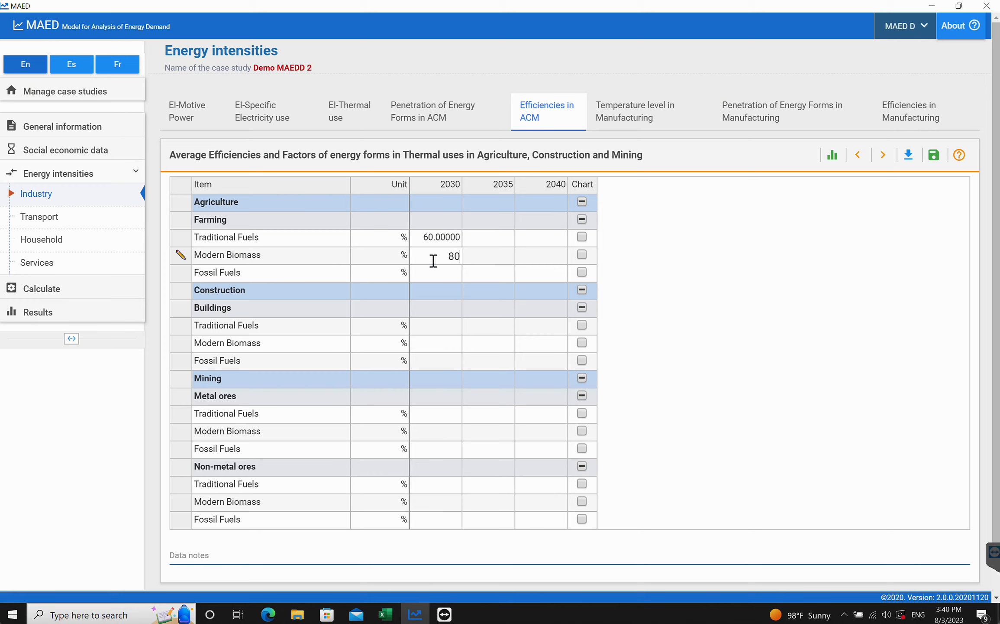
click(435, 274)
text(90)
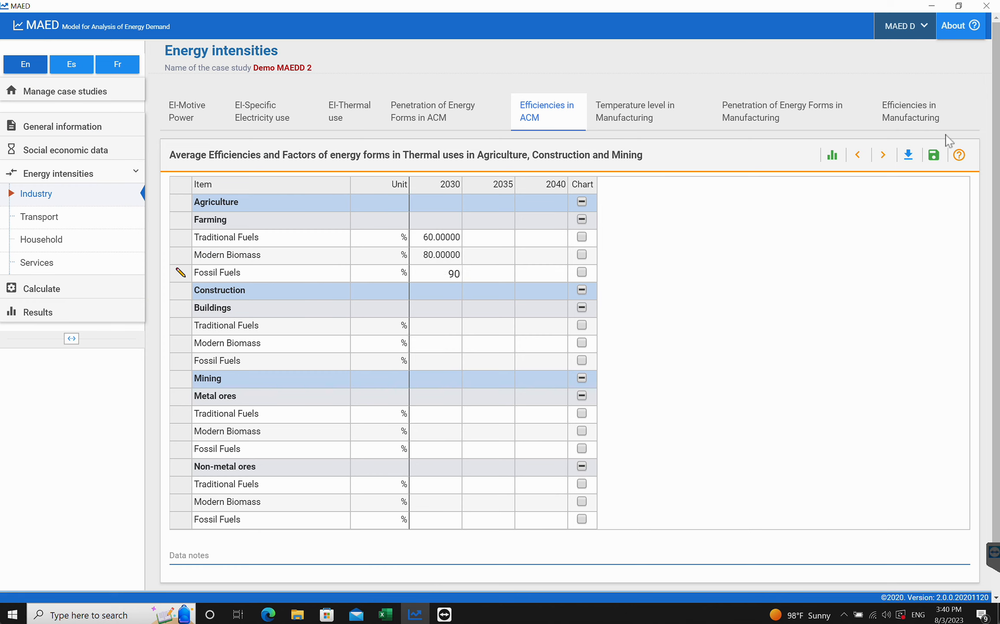
click(934, 154)
key(ctrl)
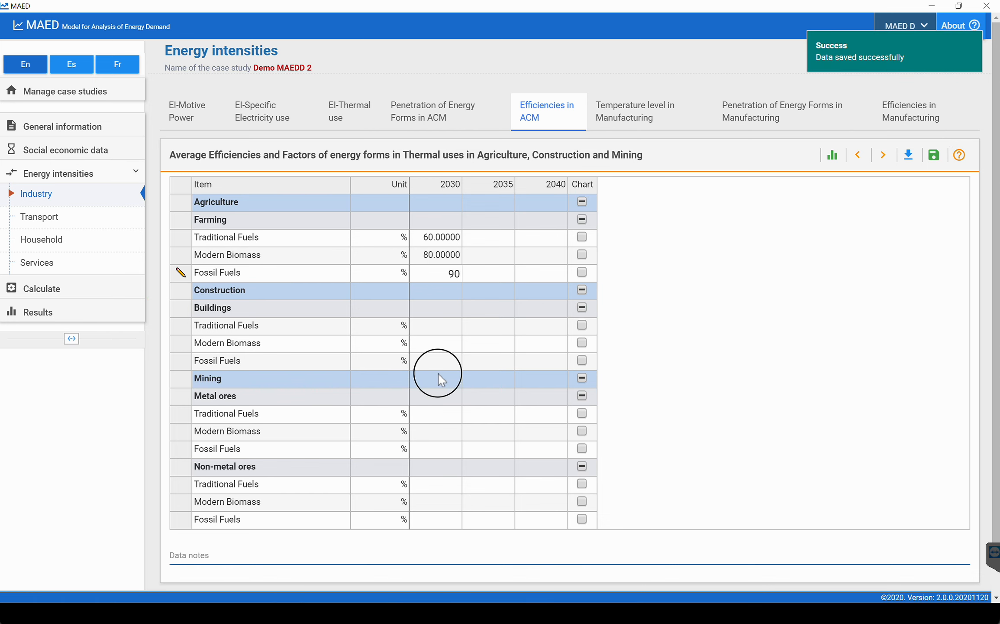
- Read the tutorial's next instruction on checking results and run the calculation
click(339, 517)
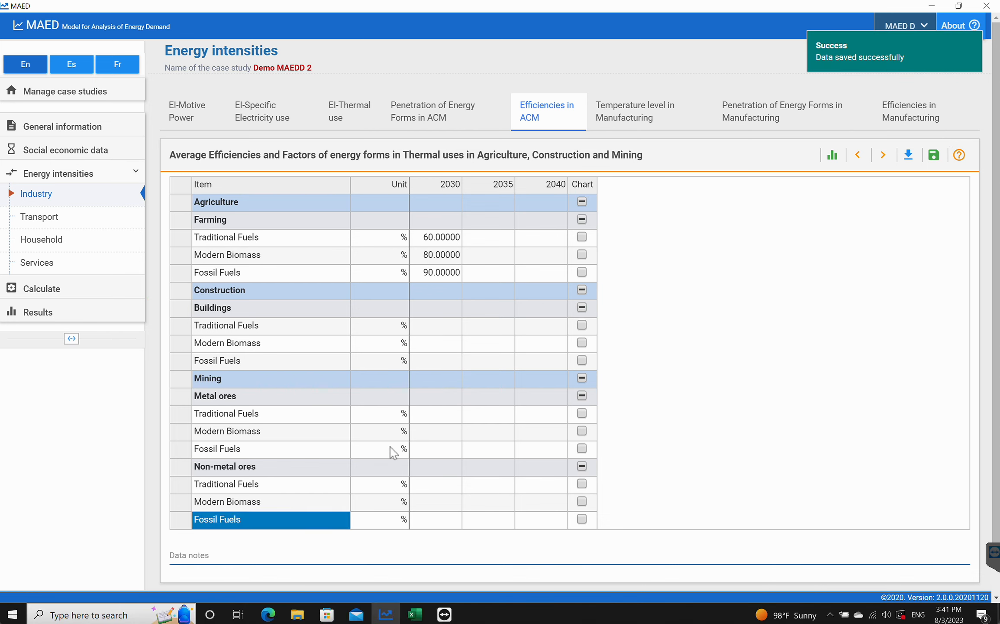
click(269, 615)
scroll(501, 371, down, 10)
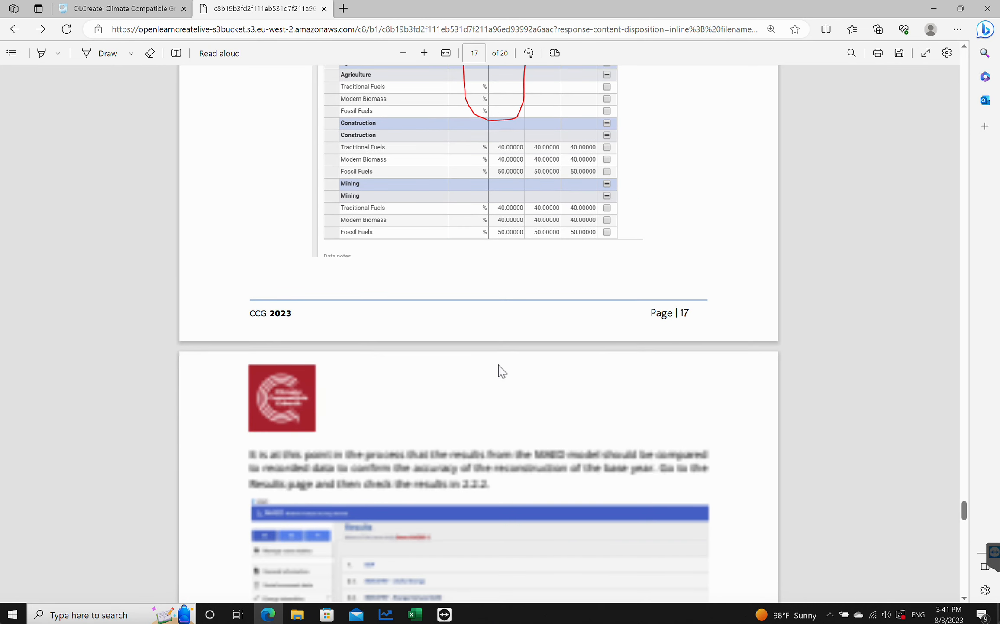
scroll(509, 310, down, 2)
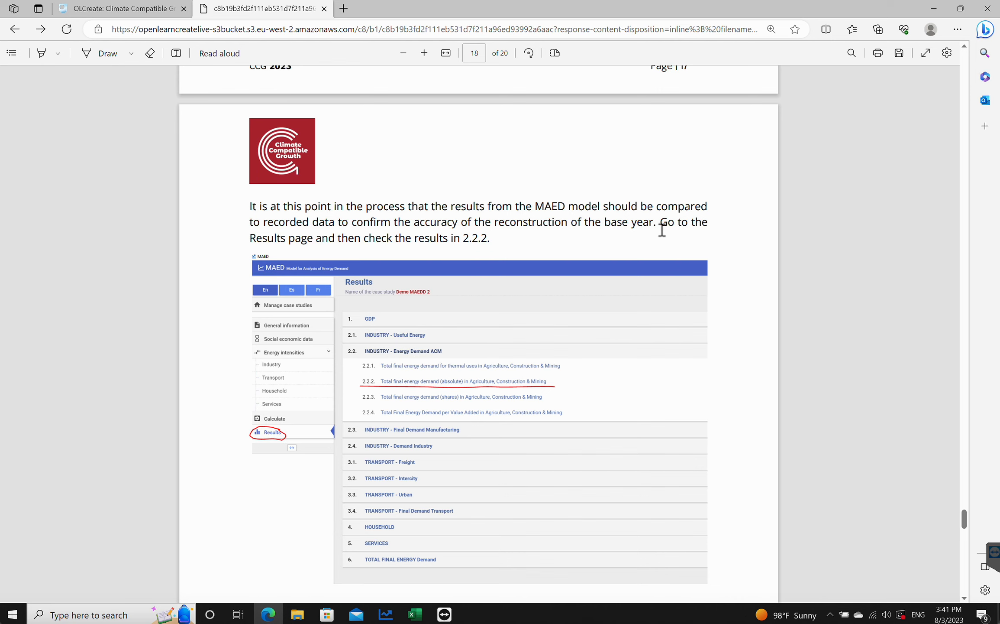
click(385, 614)
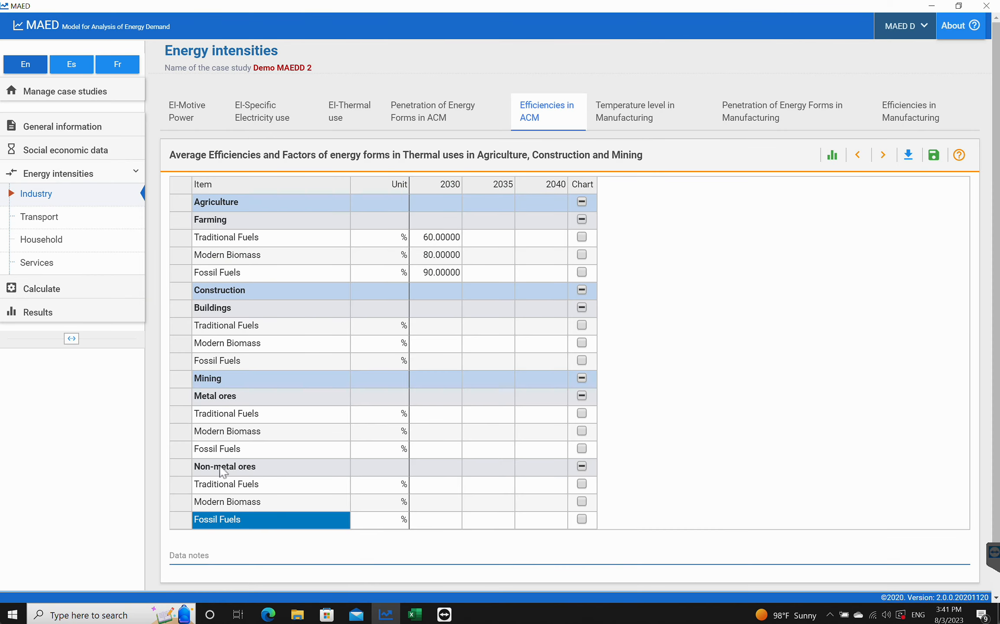
click(45, 290)
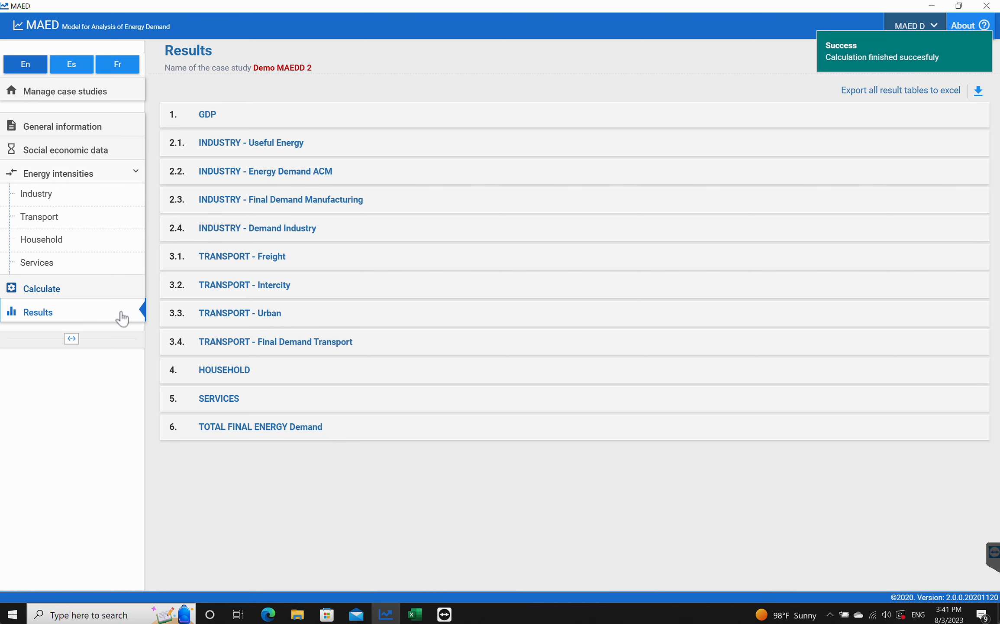
- Open the results table 2.2.2 Total final energy demand (absolute) in Agriculture, Construction & Mining
click(56, 316)
click(268, 613)
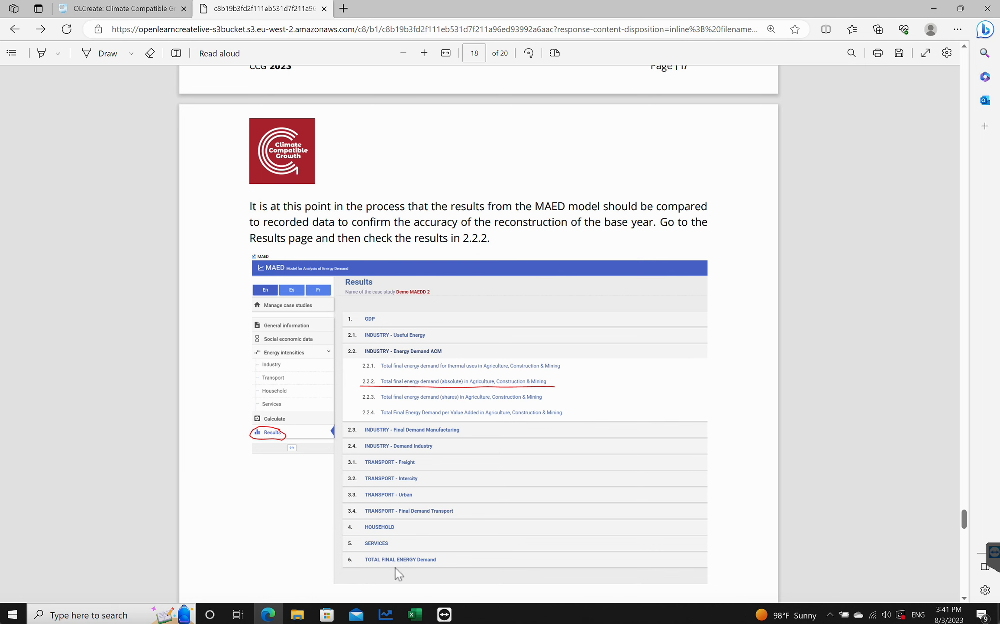
click(385, 614)
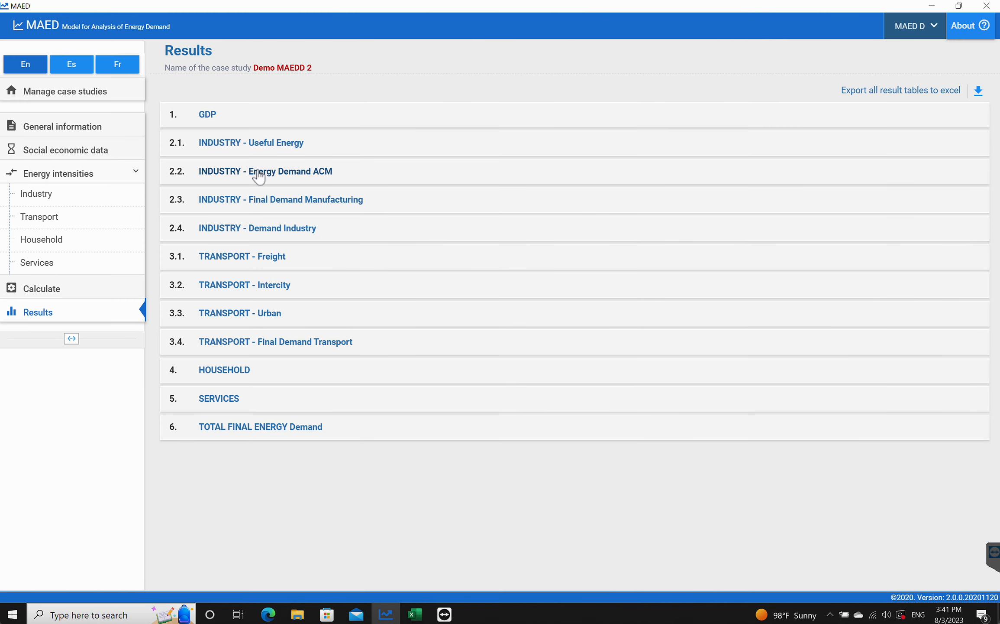
click(252, 145)
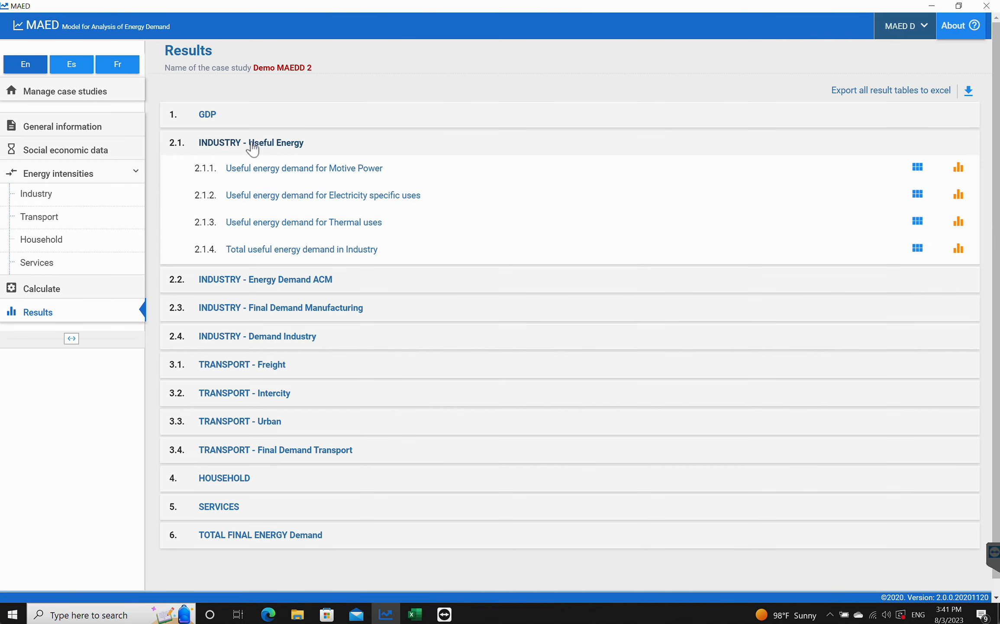
click(260, 280)
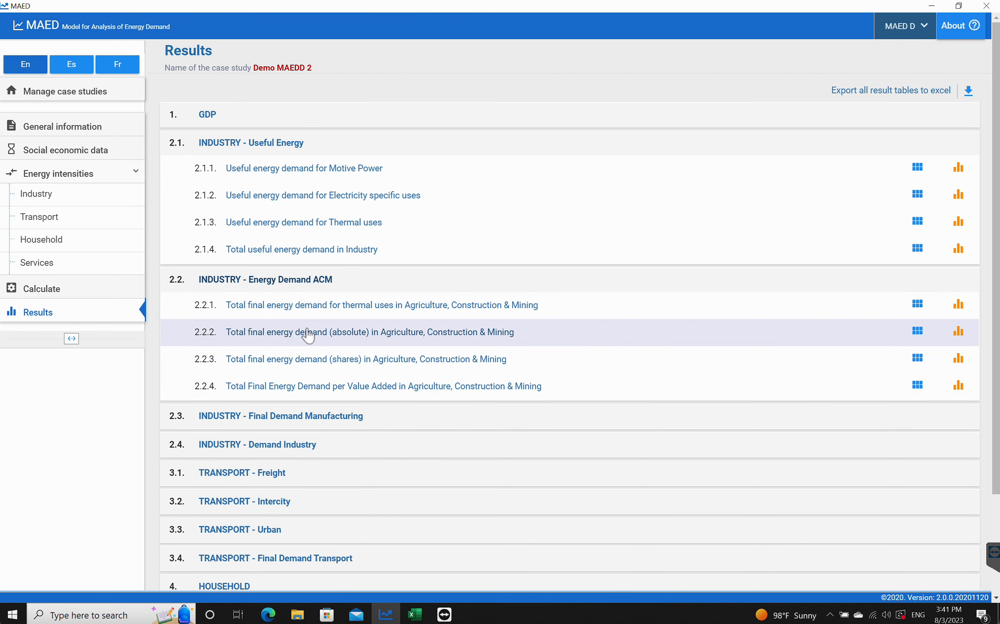
click(308, 332)
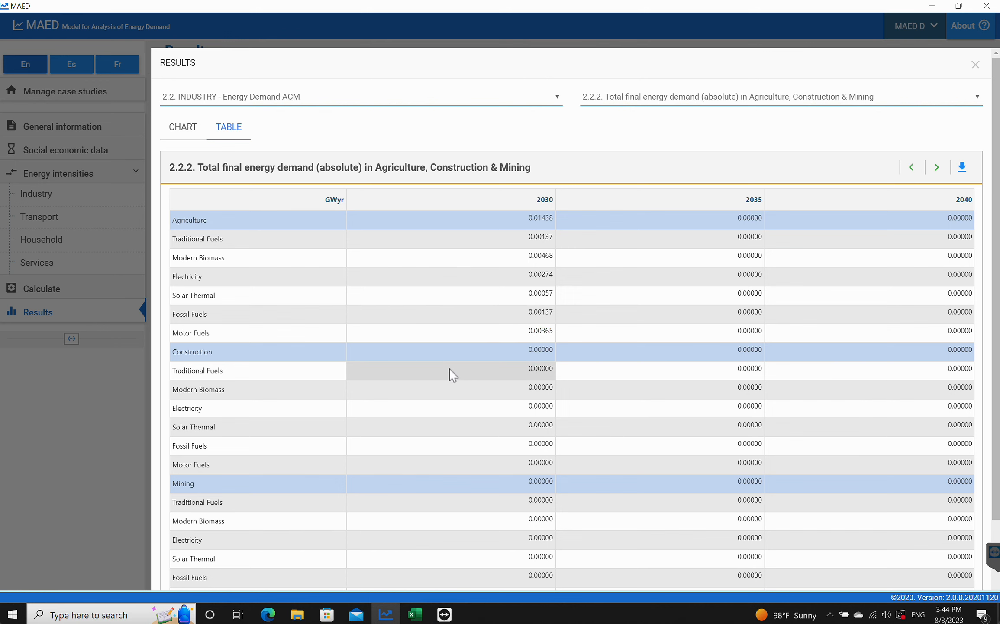
- Compare the MAED agriculture energy demand results with the IND_AGR_Out sheet of the Excel template
click(414, 615)
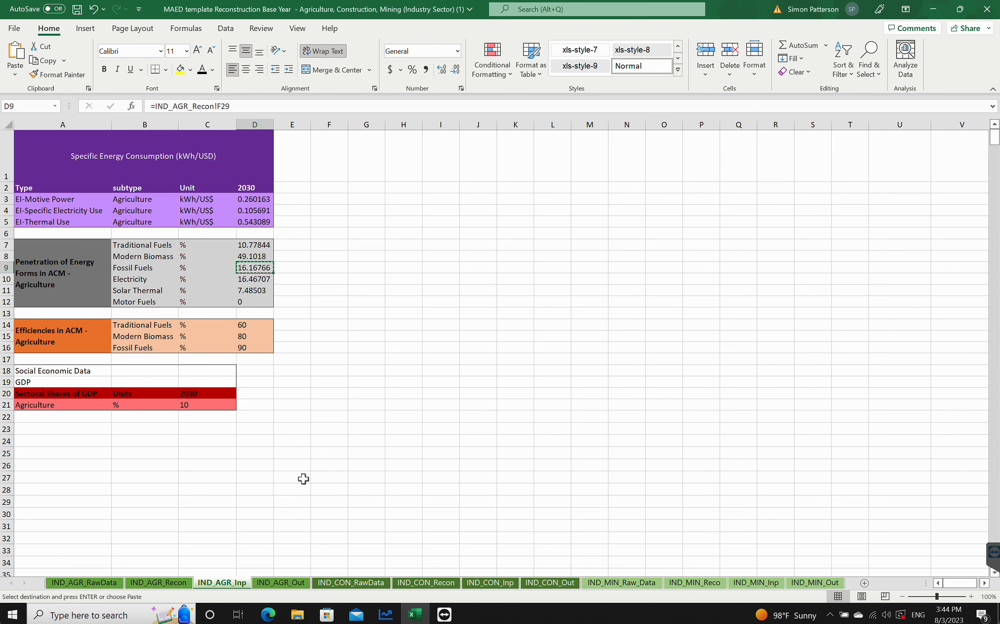
click(284, 582)
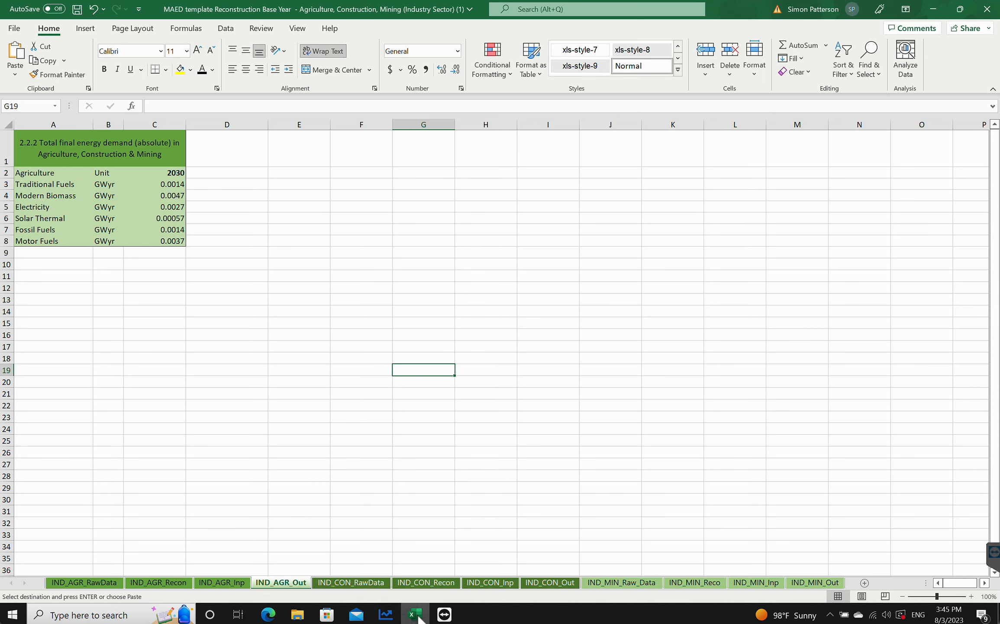
click(386, 614)
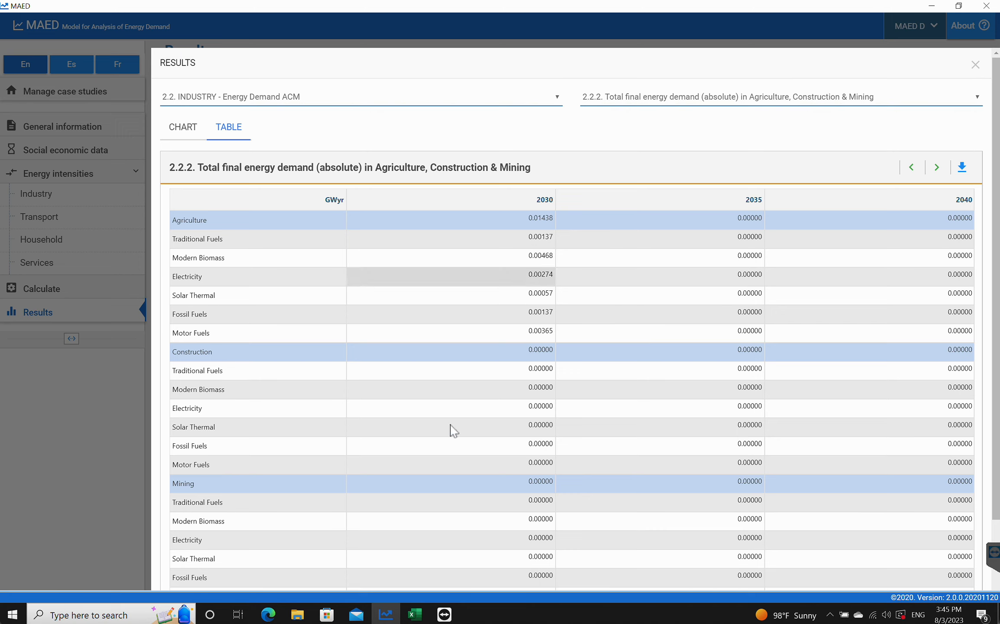
click(404, 613)
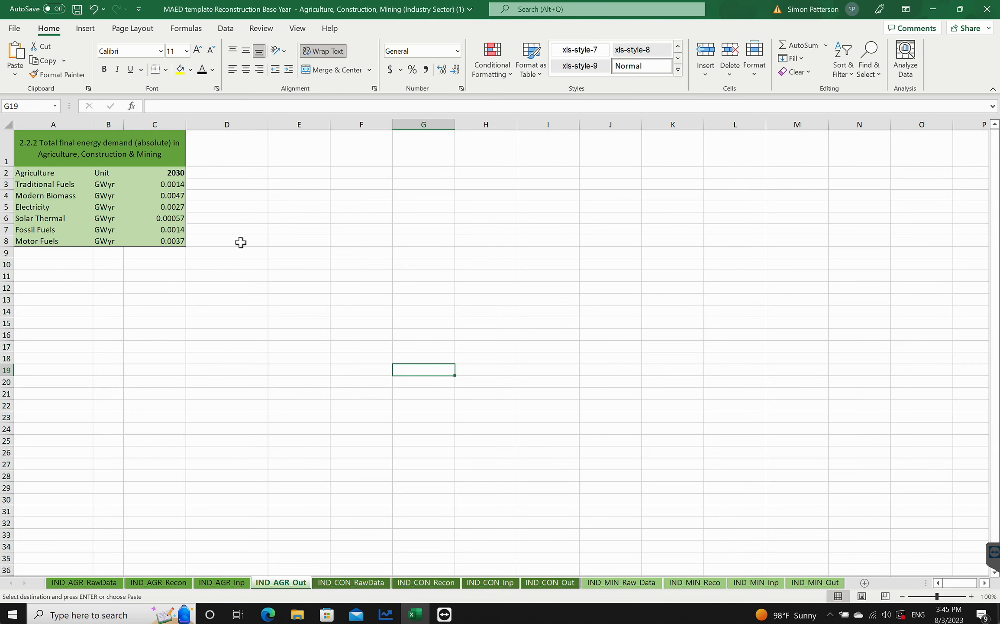
click(386, 614)
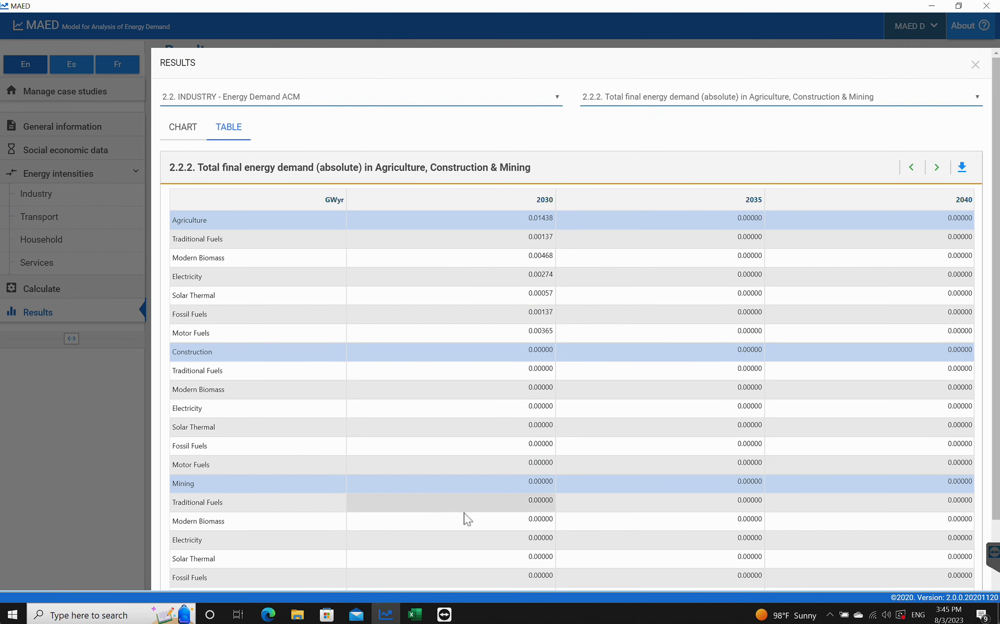
click(415, 614)
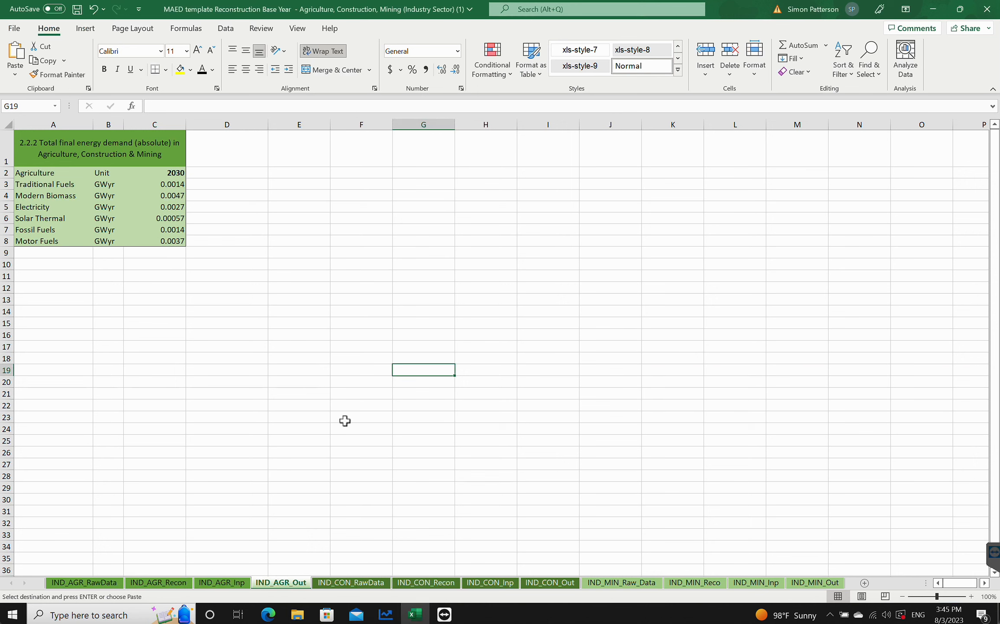
click(387, 617)
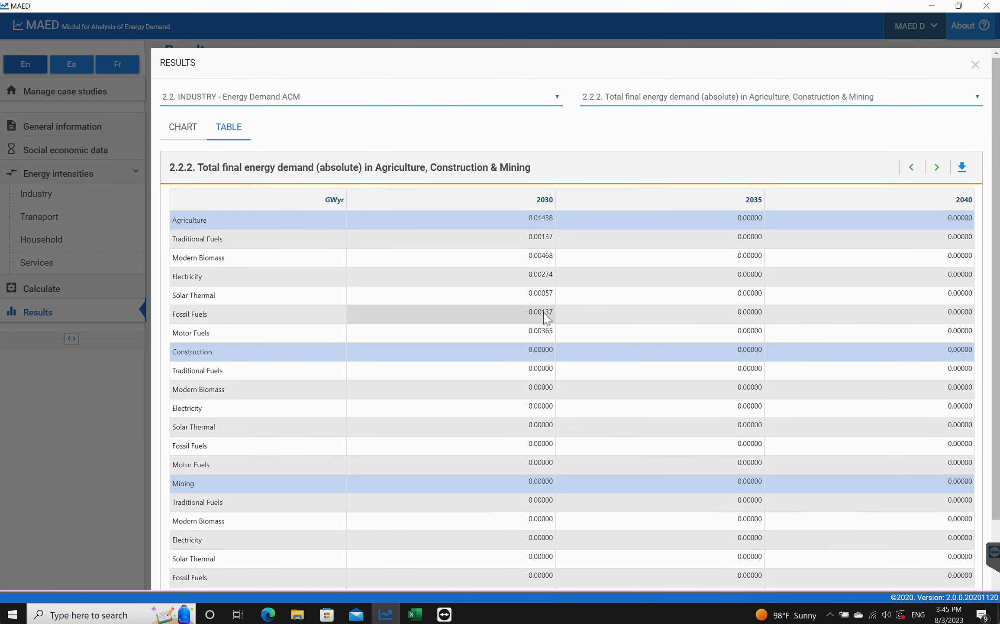
click(415, 614)
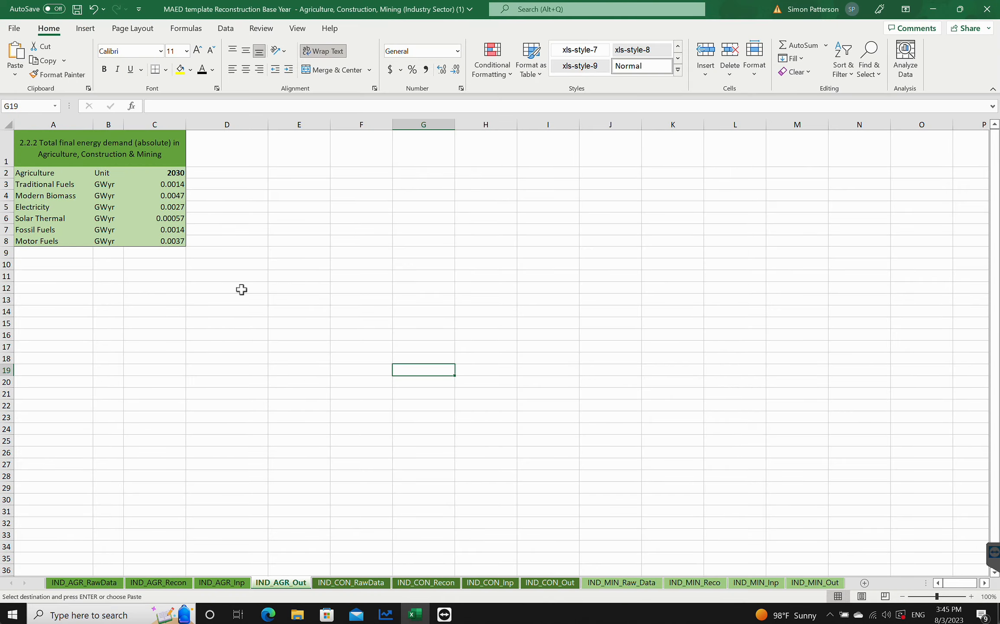
click(386, 614)
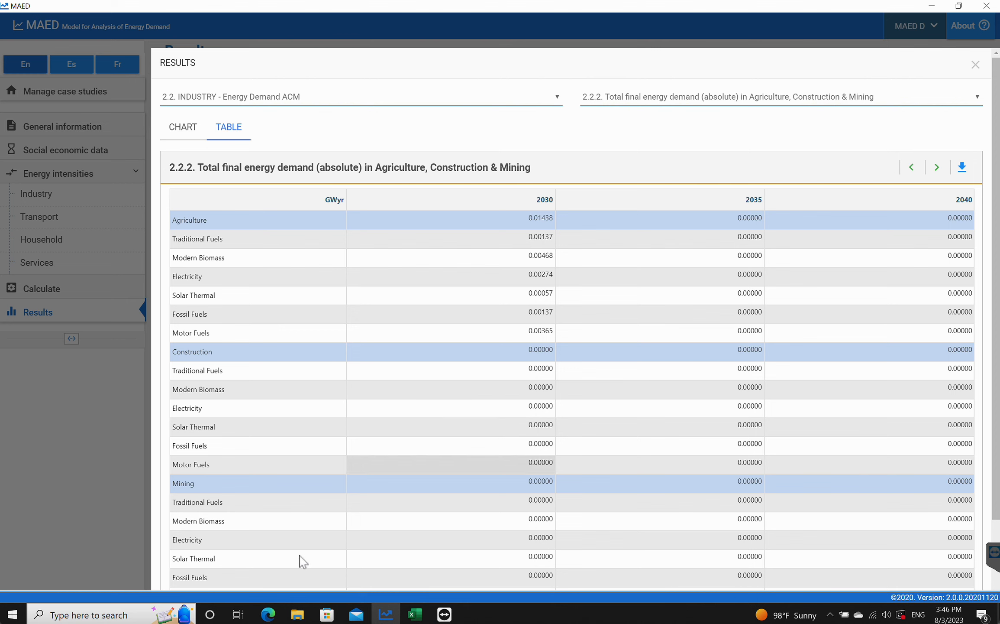
- Read the tutorial's closing guidance on matching the results and repeating the steps for other sectors
click(268, 614)
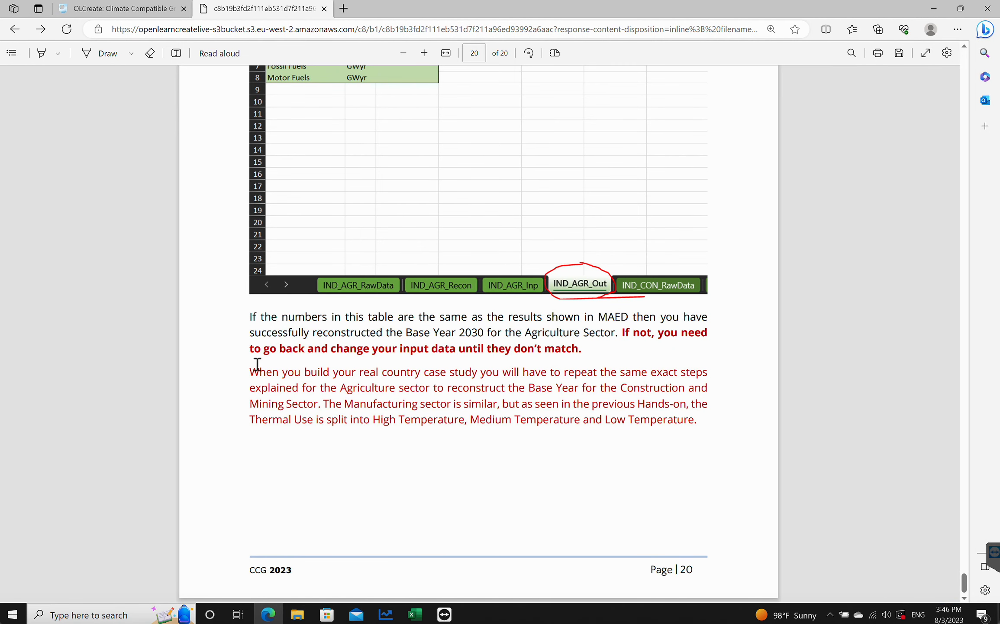
drag(248, 367, 373, 368)
click(371, 371)
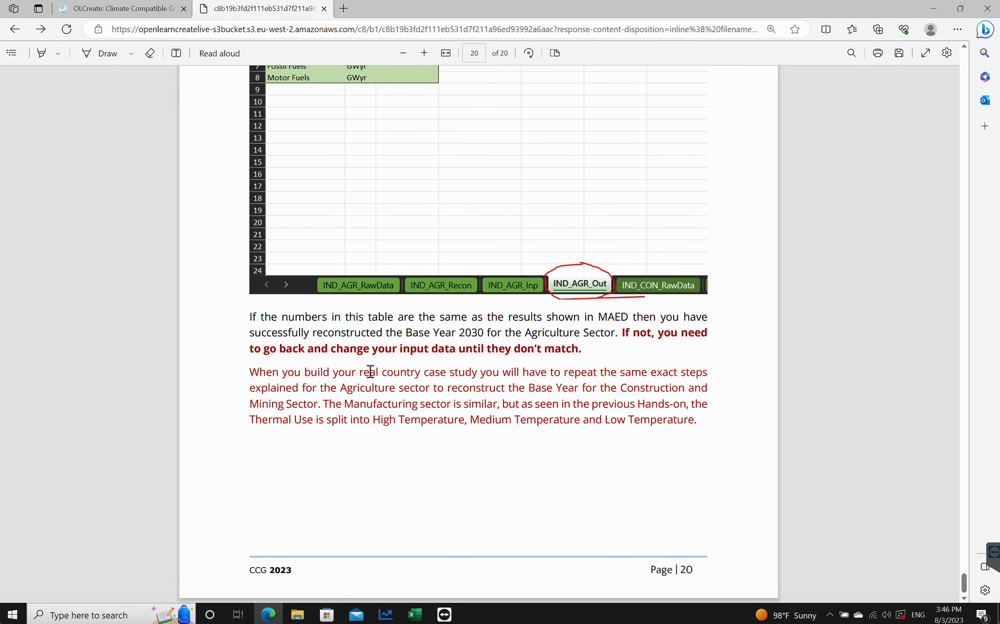